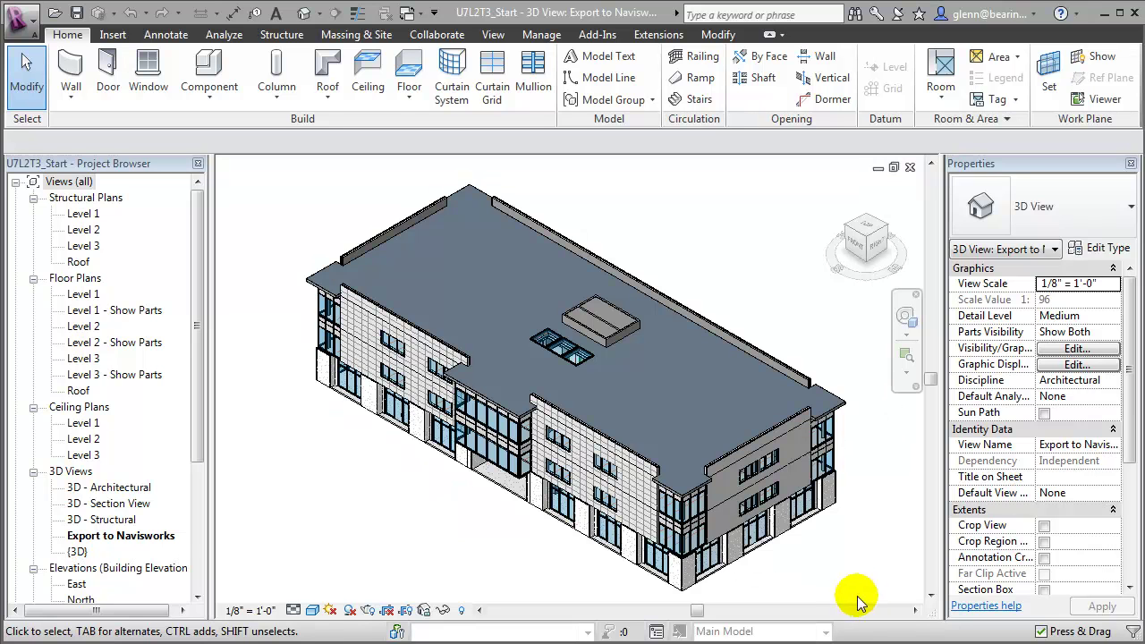
Create a new shared parameter group named Materials Management in the existing shared parameter file.
{"action": "left_click", "coordinate": [523, 37]}
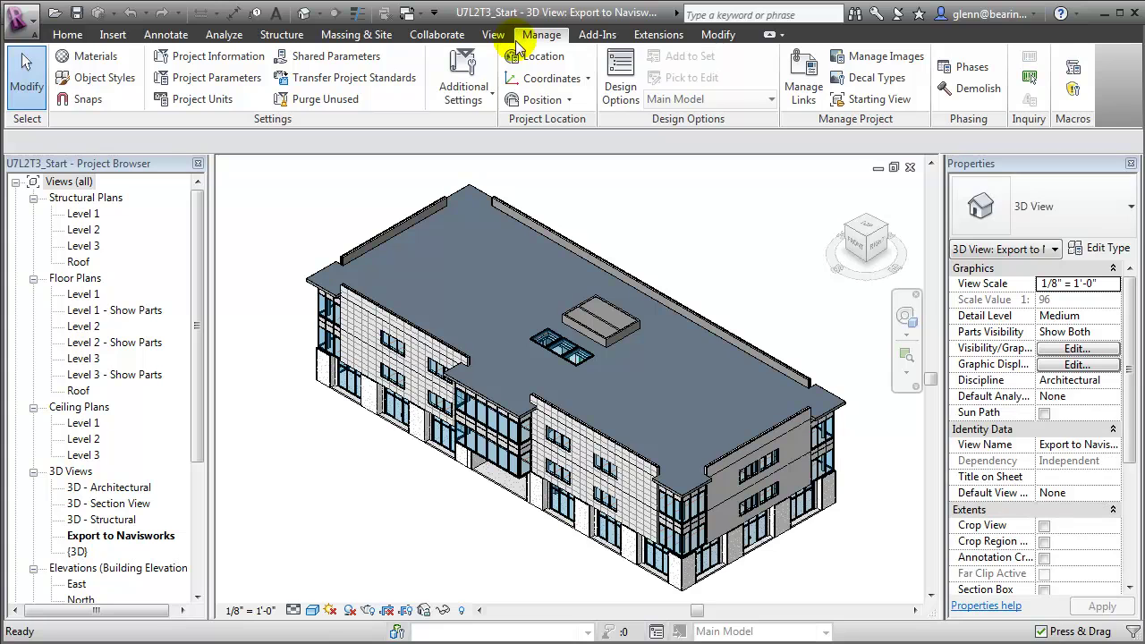
{"action": "left_click", "coordinate": [356, 57]}
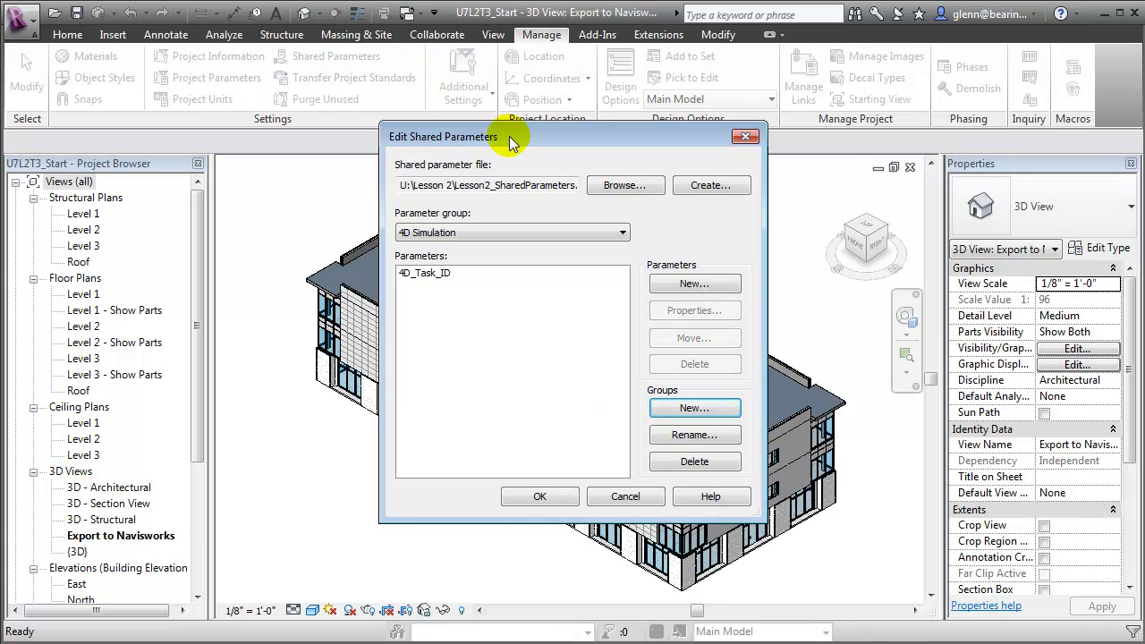
{"action": "left_click", "coordinate": [709, 407]}
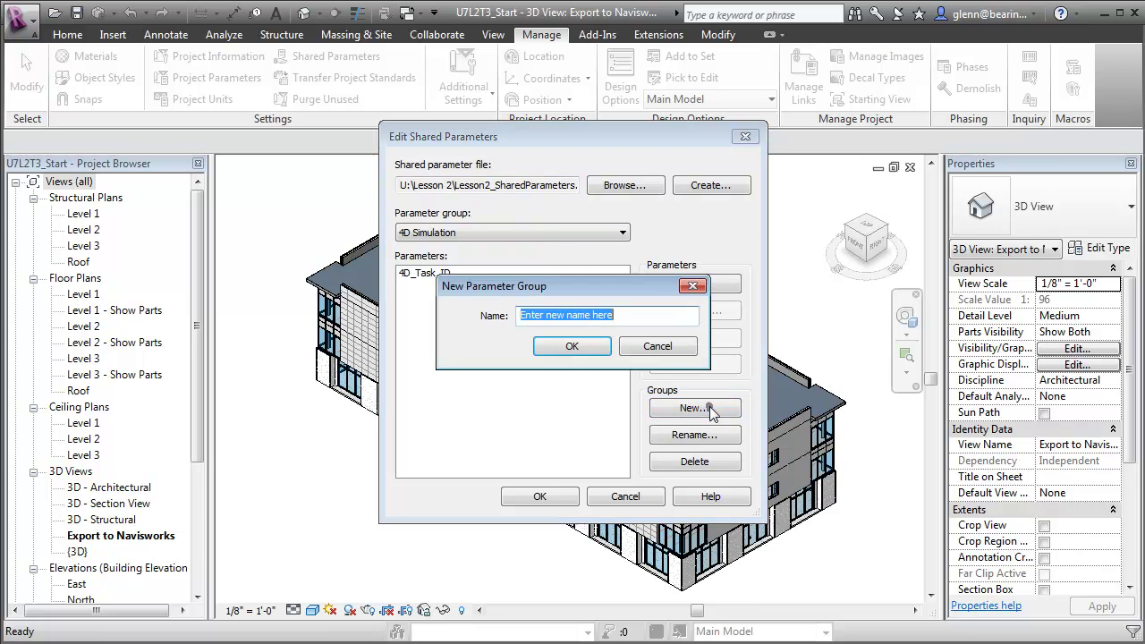
{"action": "type", "text": "Mate"}
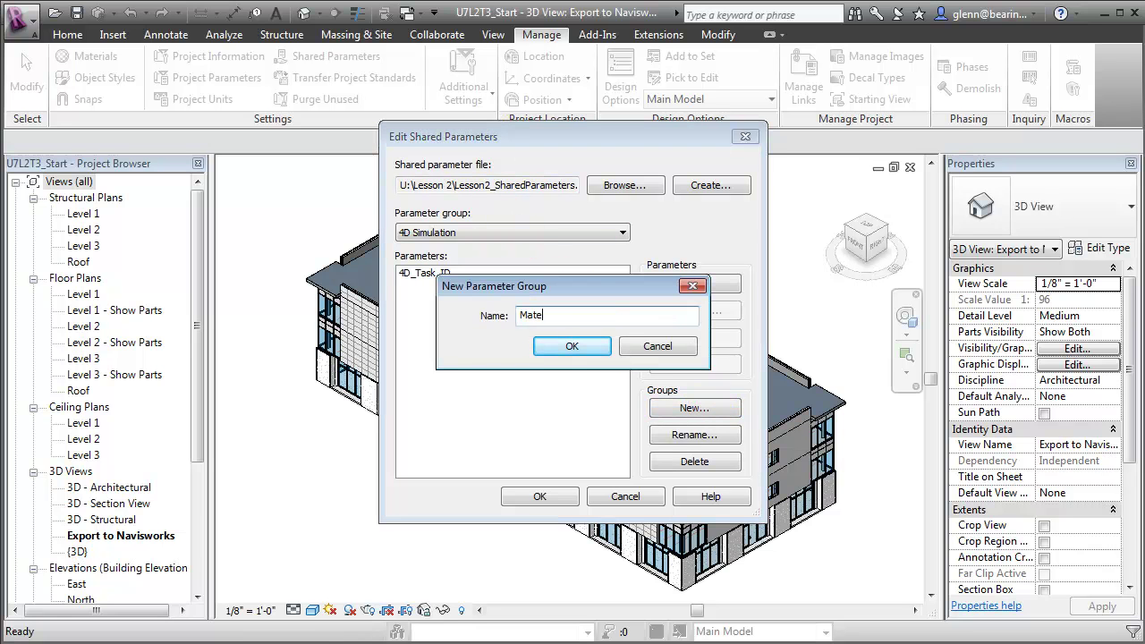
{"action": "type", "text": "rials Management"}
{"action": "key", "text": "Return"}
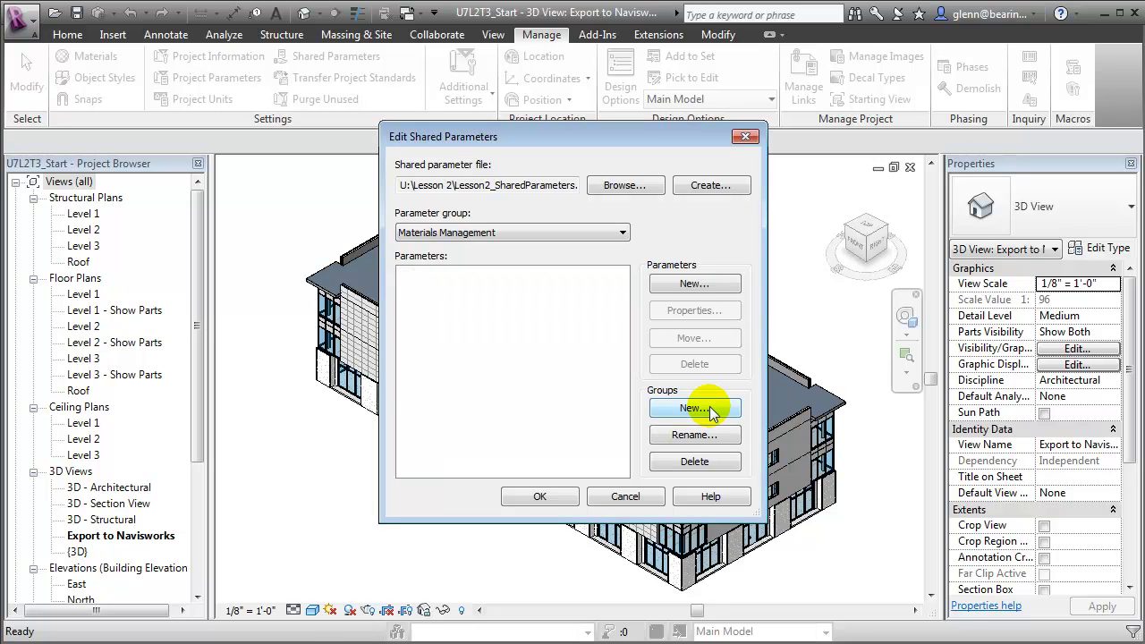
Add a shared parameter named Material Order Date of type Text to the Materials Management group.
{"action": "left_click", "coordinate": [694, 285]}
{"action": "type", "text": "Material Order Date"}
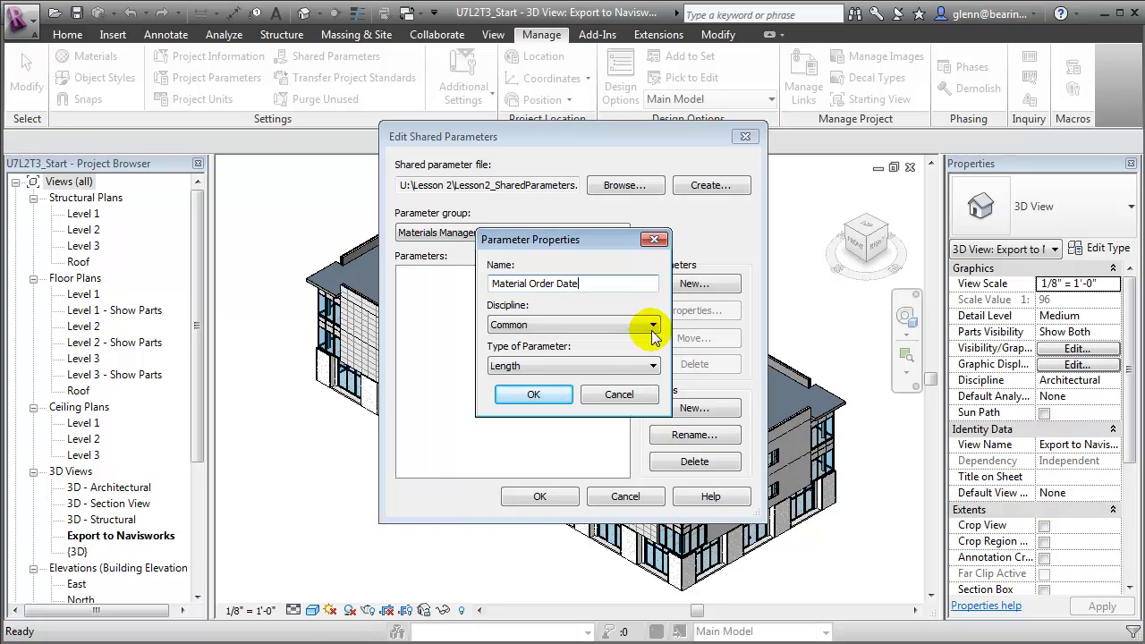
{"action": "left_click", "coordinate": [653, 365]}
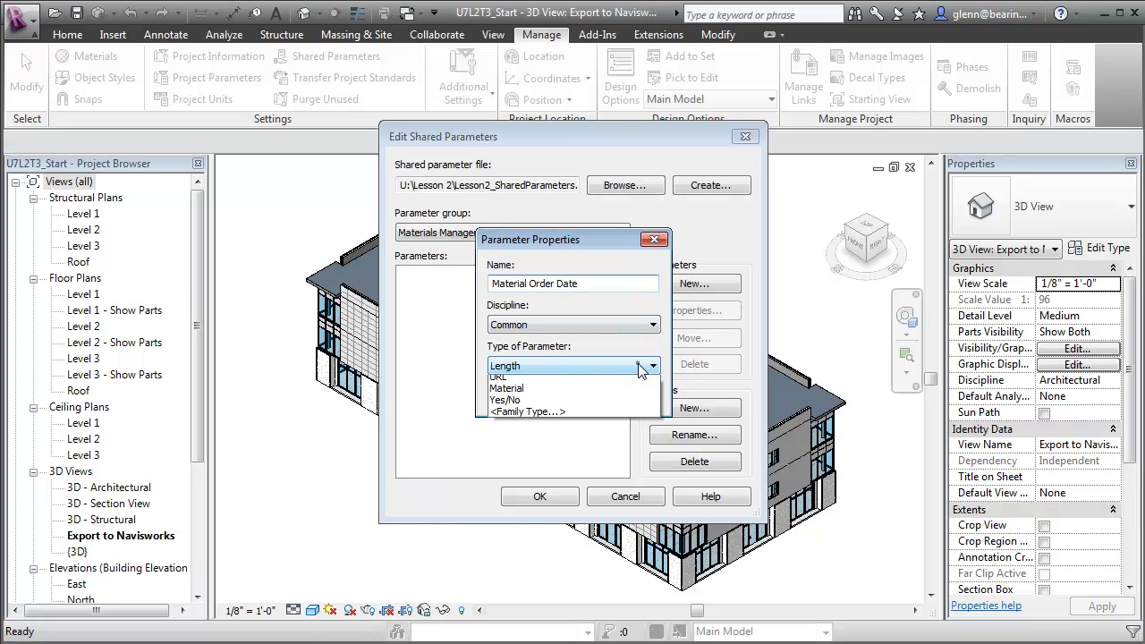
{"action": "left_click", "coordinate": [594, 381]}
{"action": "left_click", "coordinate": [554, 395]}
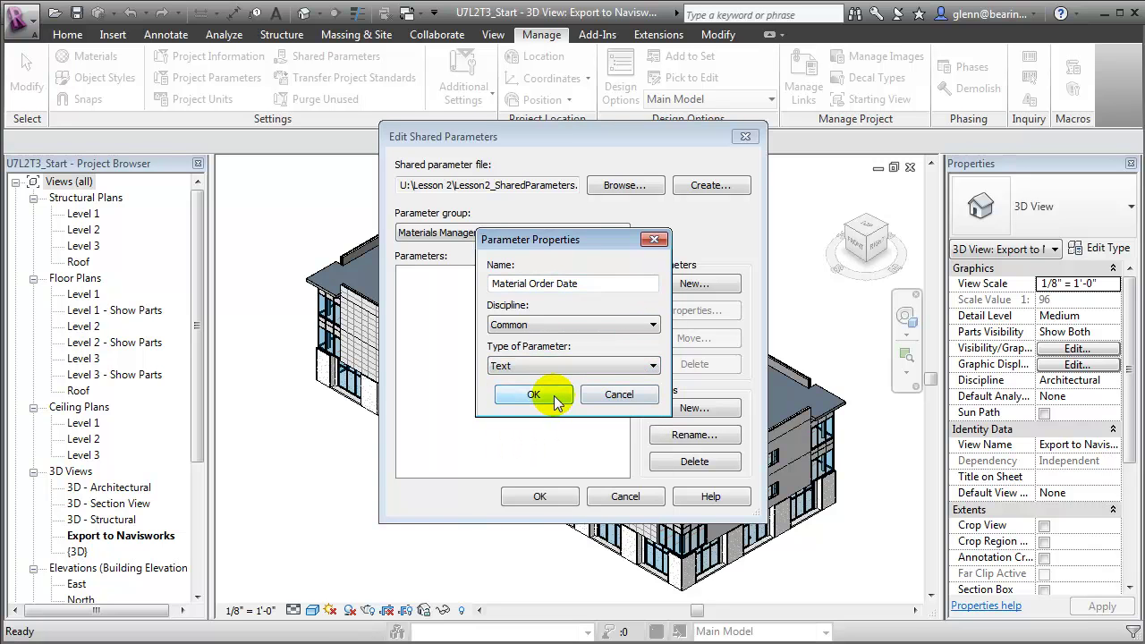
Add a Text shared parameter named Material Order Status to the Materials Management group.
{"action": "left_click", "coordinate": [681, 284]}
{"action": "left_click", "coordinate": [682, 293]}
{"action": "type", "text": "Ma"}
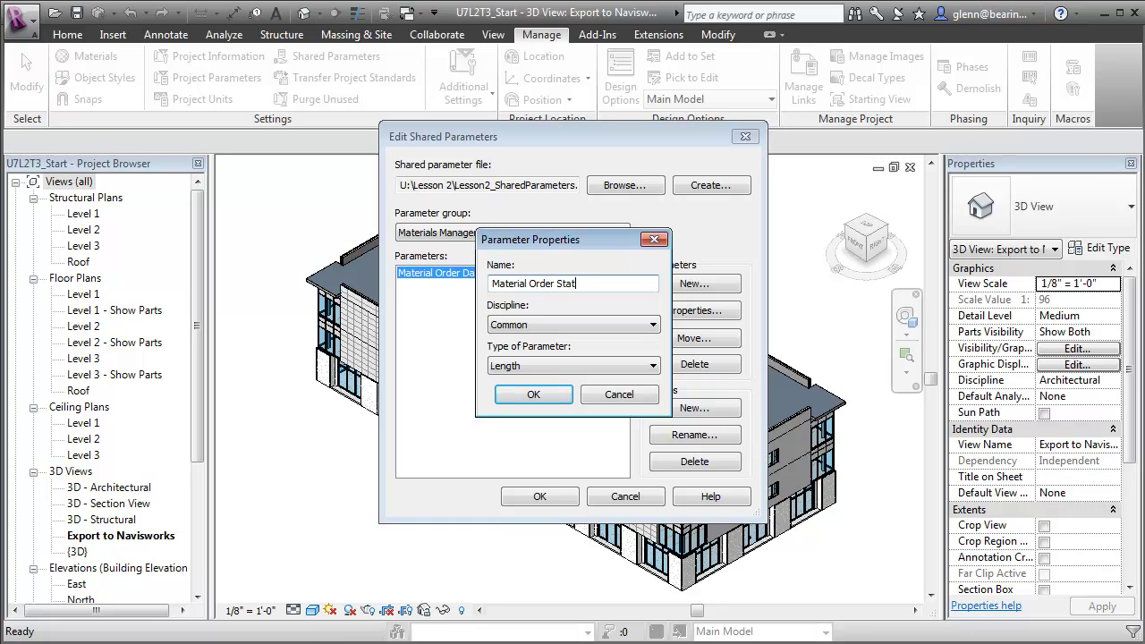
{"action": "left_click", "coordinate": [567, 365]}
{"action": "left_click", "coordinate": [558, 381]}
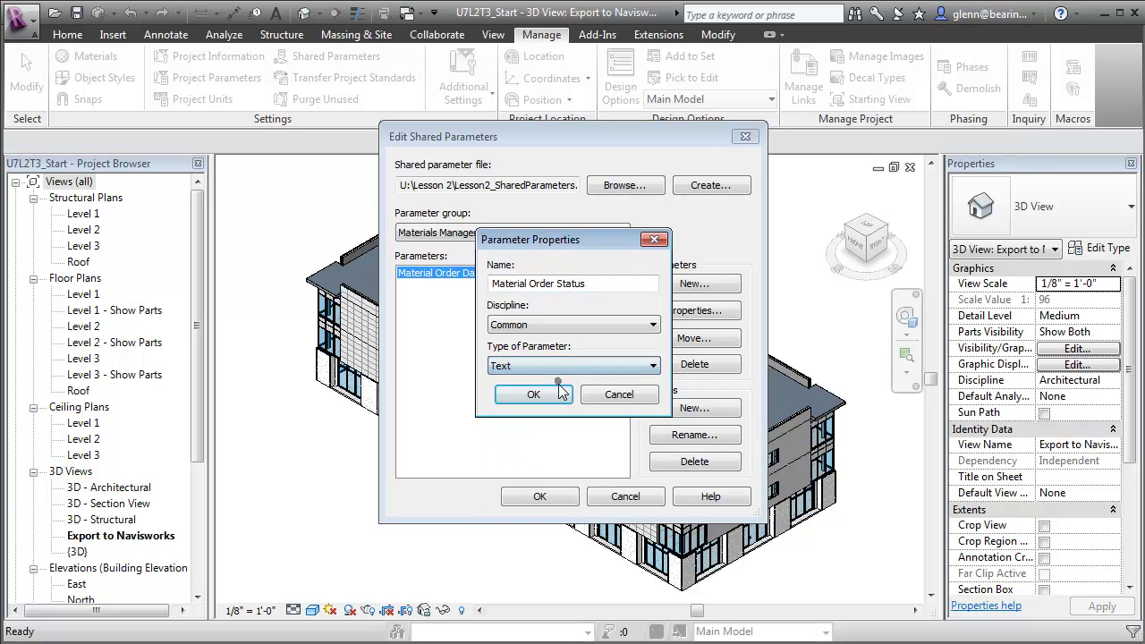
{"action": "left_click", "coordinate": [533, 395]}
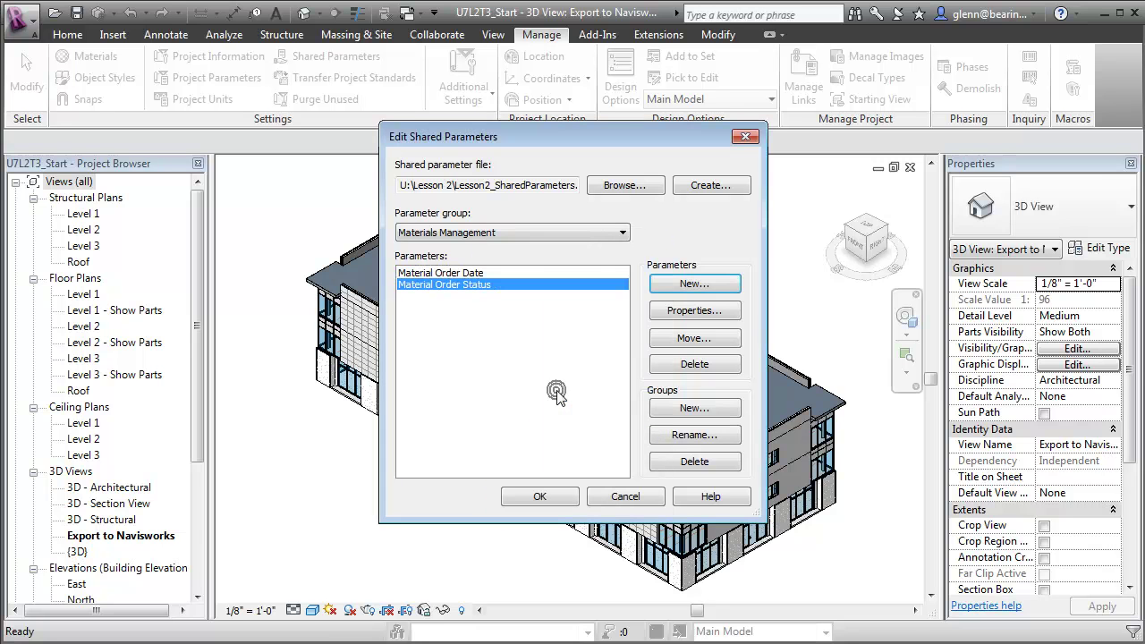
Add a Text shared parameter named Material Delivery Date to the Materials Management group.
{"action": "left_click", "coordinate": [691, 284]}
{"action": "type", "text": "Material Delivery Date"}
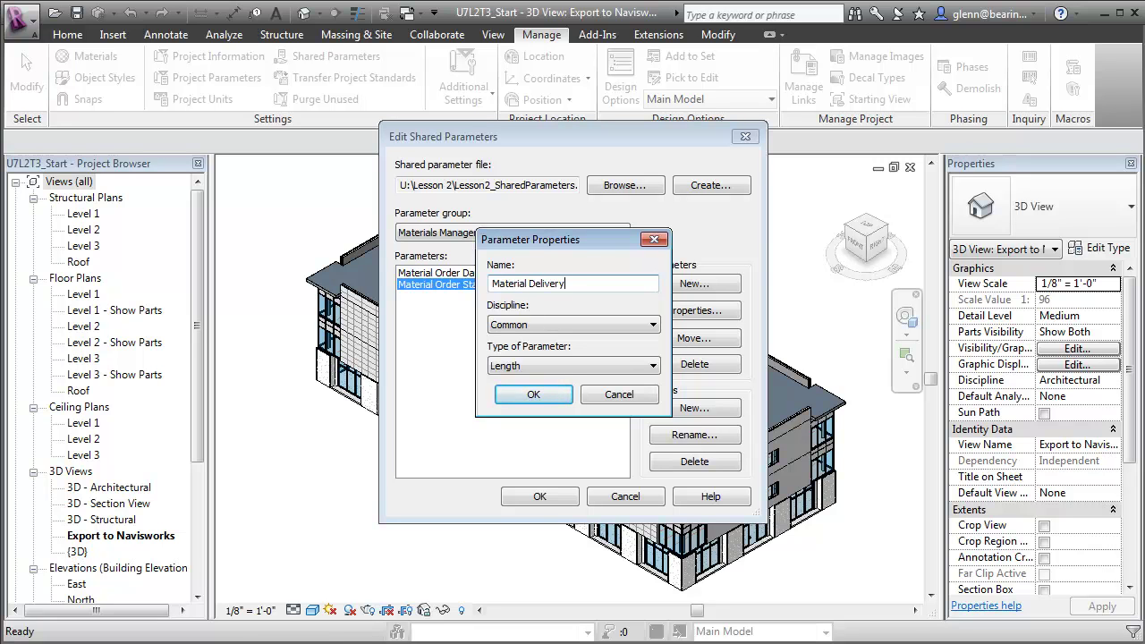
{"action": "left_click", "coordinate": [582, 365]}
{"action": "left_click", "coordinate": [573, 383]}
{"action": "left_click", "coordinate": [556, 394]}
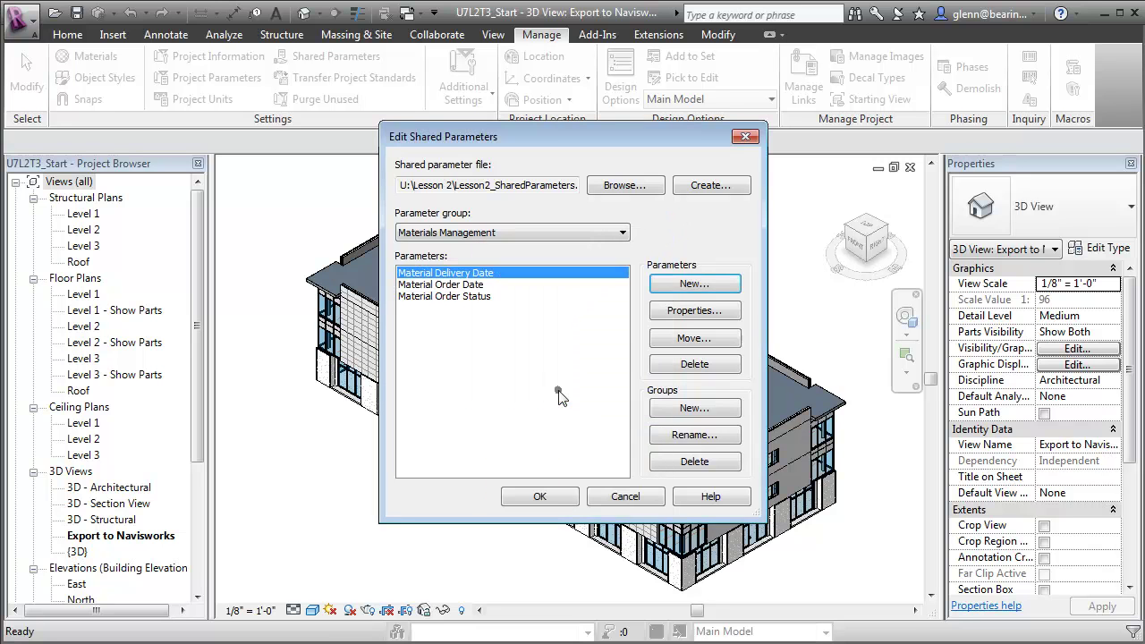
Add a Text shared parameter named Material Delivery Status to the Materials Management group.
{"action": "left_click", "coordinate": [693, 286]}
{"action": "type", "text": "Material Delivery Status"}
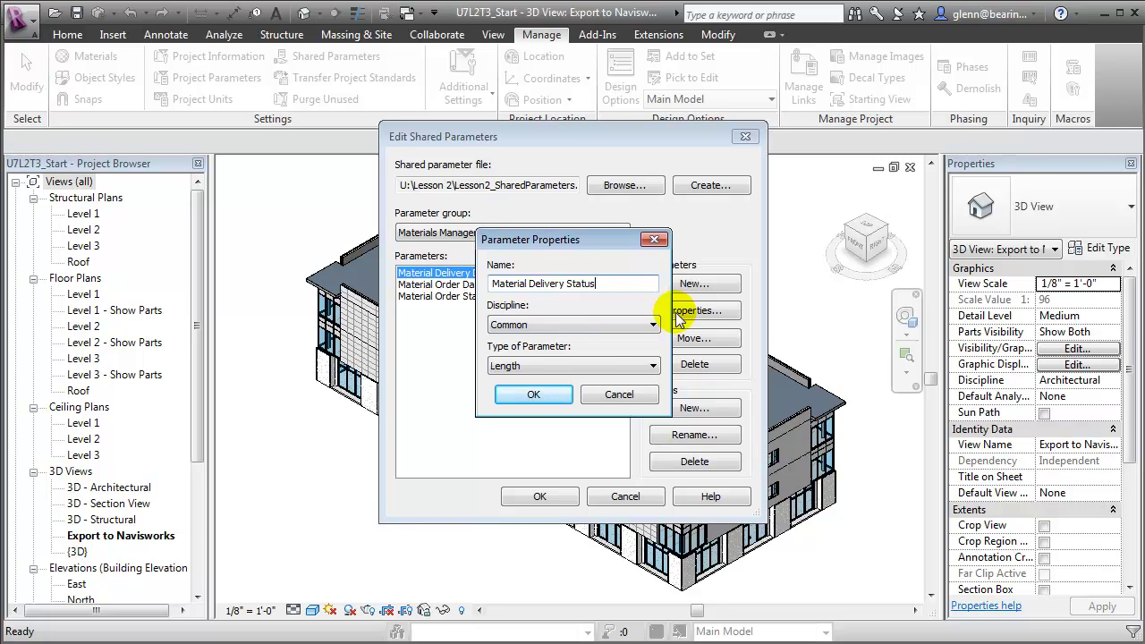
{"action": "left_click", "coordinate": [585, 363]}
{"action": "left_click", "coordinate": [578, 385]}
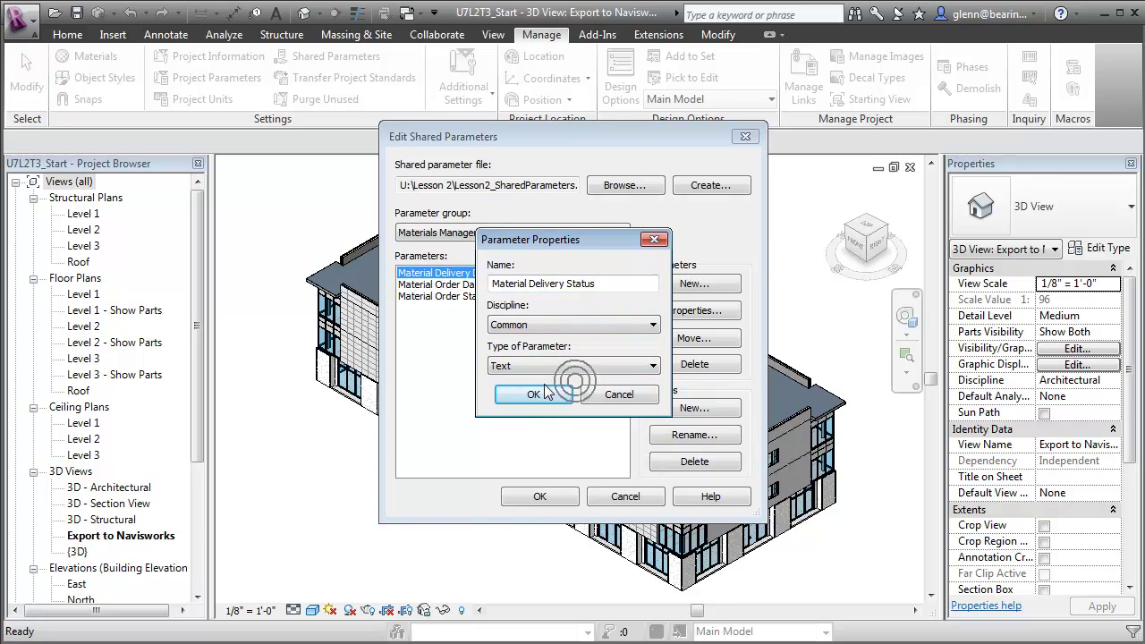
{"action": "left_click", "coordinate": [576, 395]}
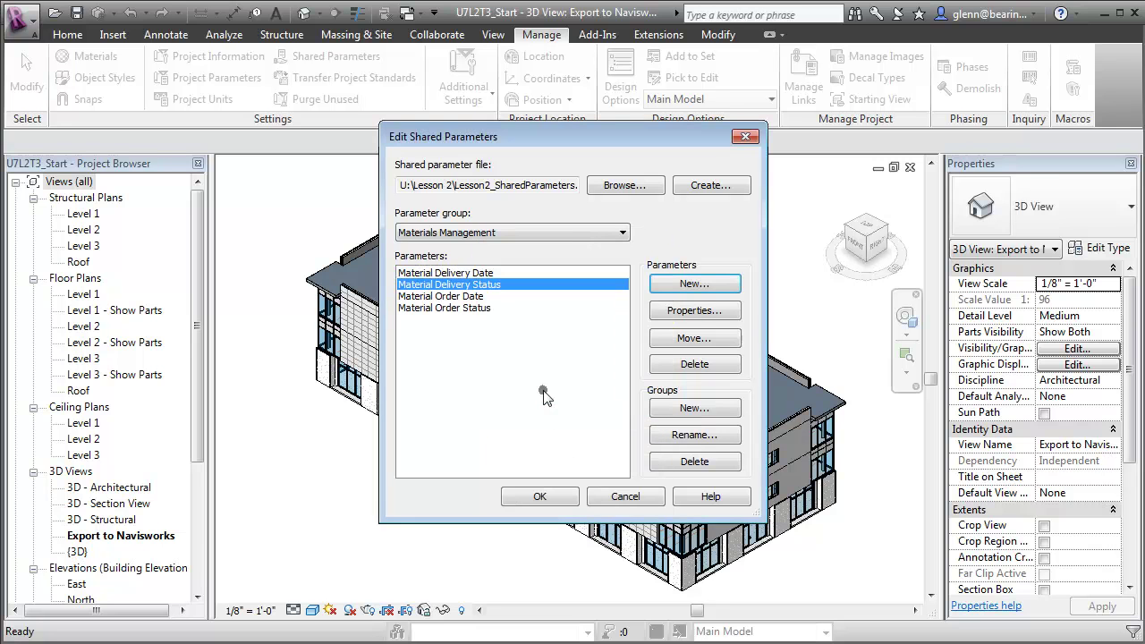
Add a Text shared parameter named Material Location to the Materials Management group and accept the shared parameter edits.
{"action": "left_click", "coordinate": [709, 283]}
{"action": "type", "text": "Material Location"}
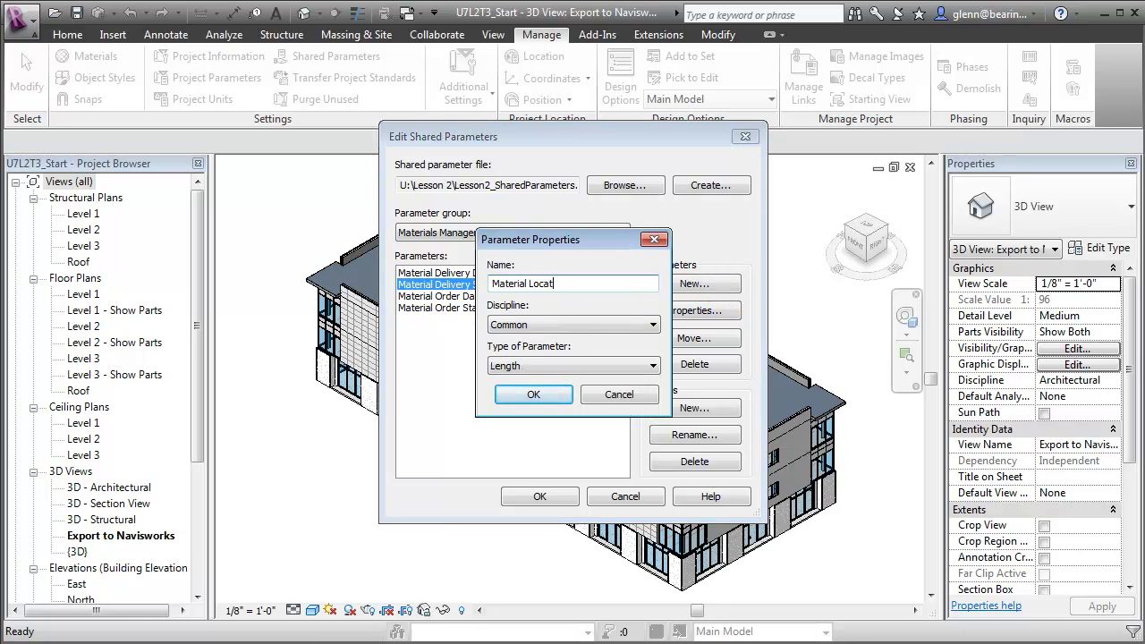
{"action": "left_click", "coordinate": [524, 364]}
{"action": "left_click", "coordinate": [520, 382]}
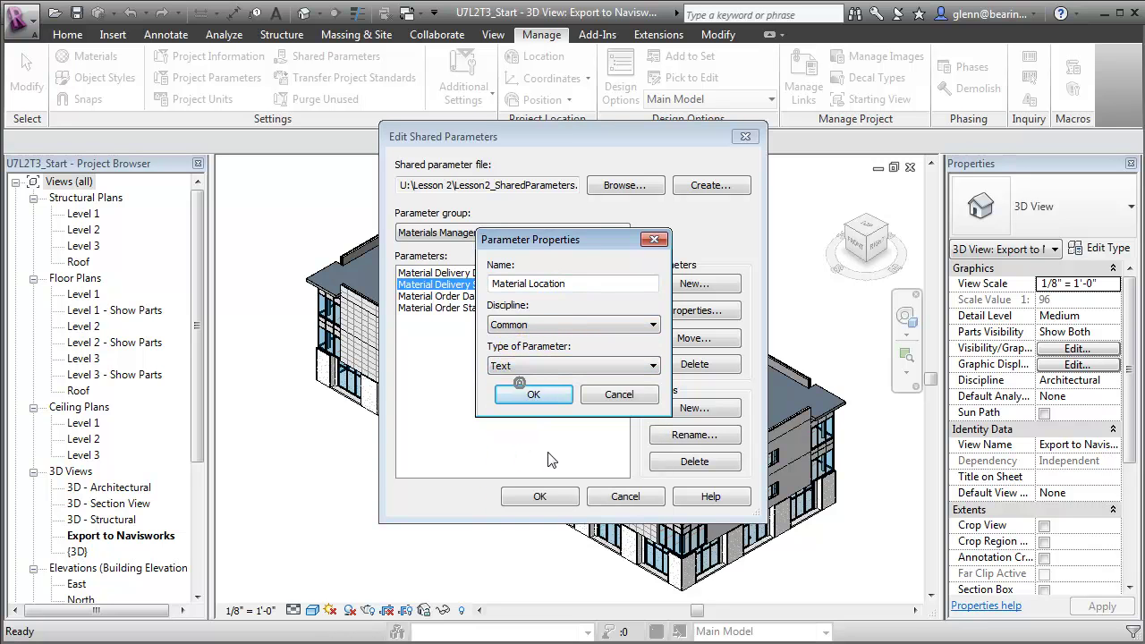
{"action": "left_click", "coordinate": [535, 397]}
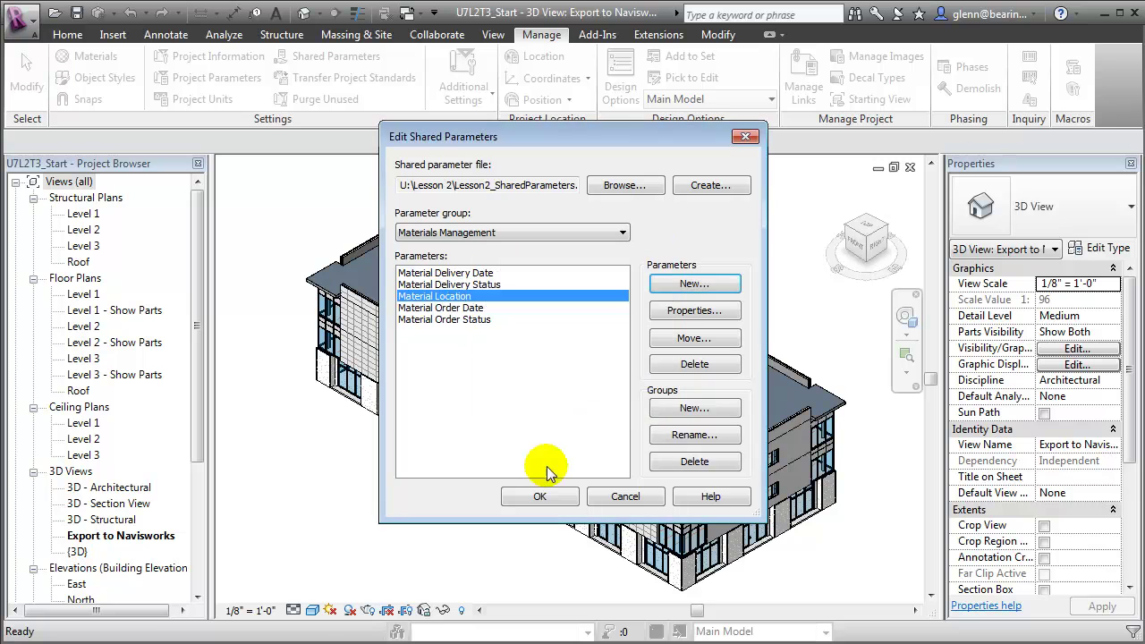
{"action": "left_click", "coordinate": [540, 497]}
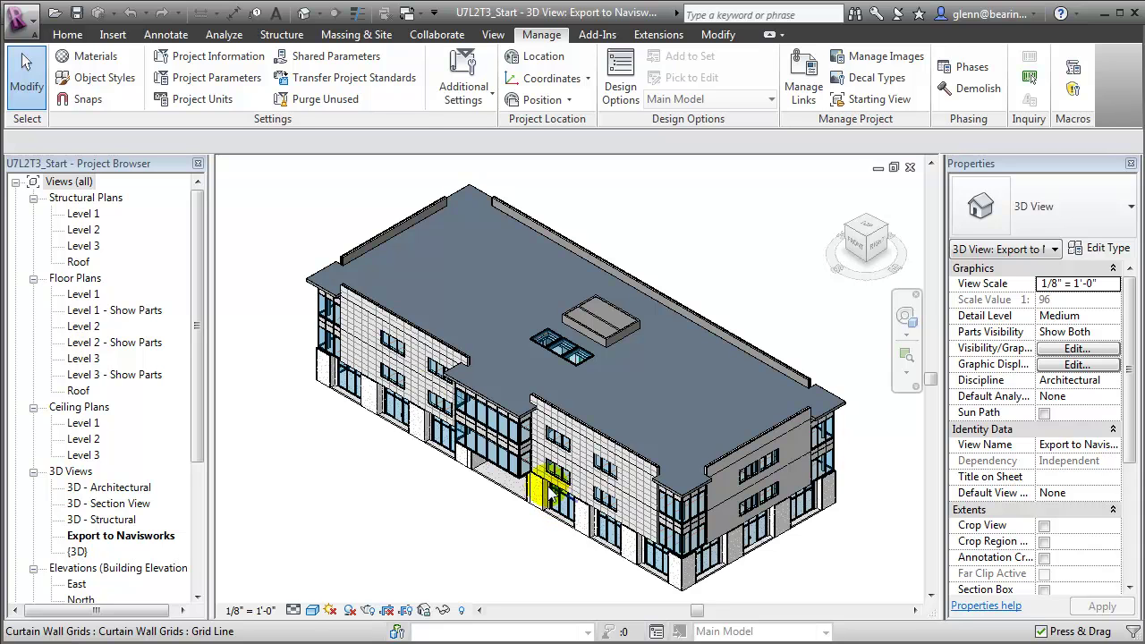
Start a new project parameter based on the shared parameter Material Order Date from the Materials Management group.
{"action": "left_click", "coordinate": [216, 78]}
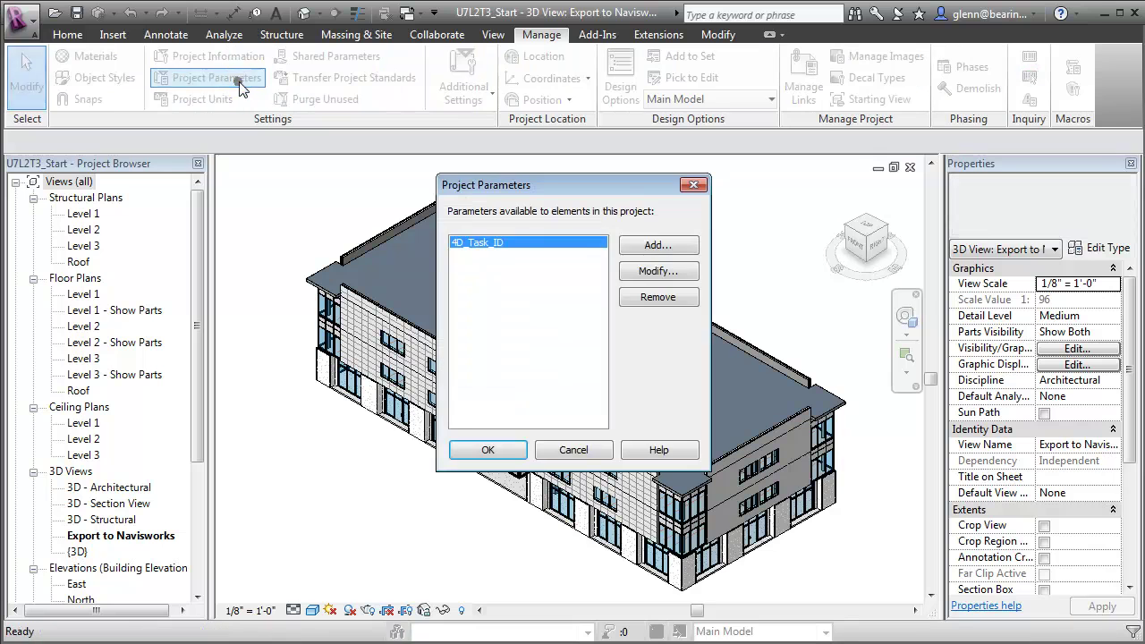
{"action": "left_click", "coordinate": [645, 250]}
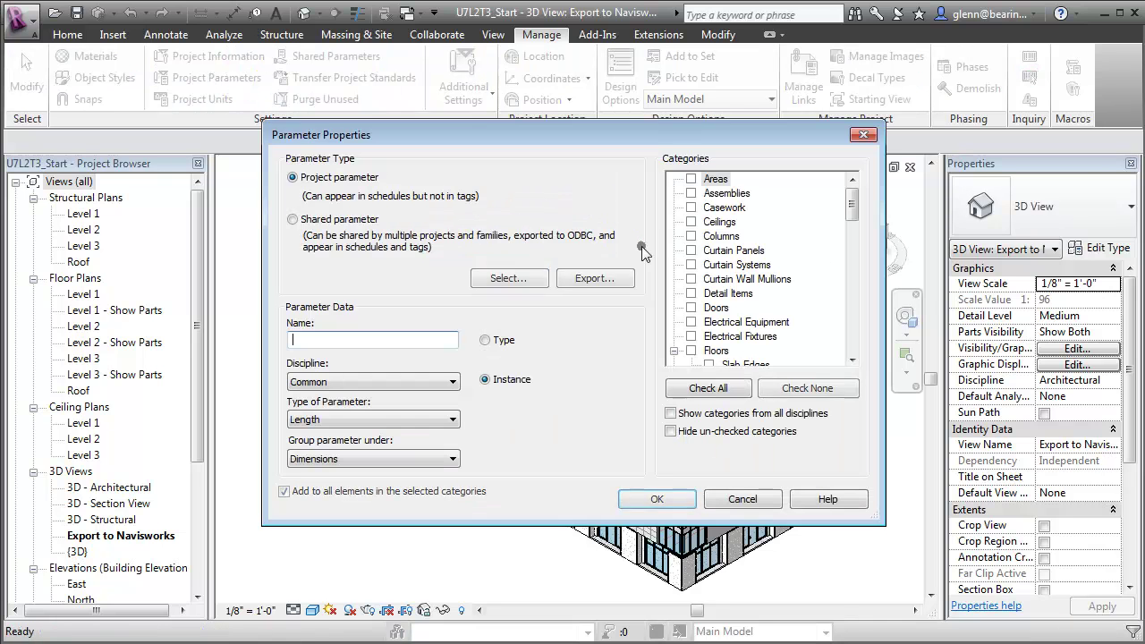
{"action": "left_click", "coordinate": [362, 229]}
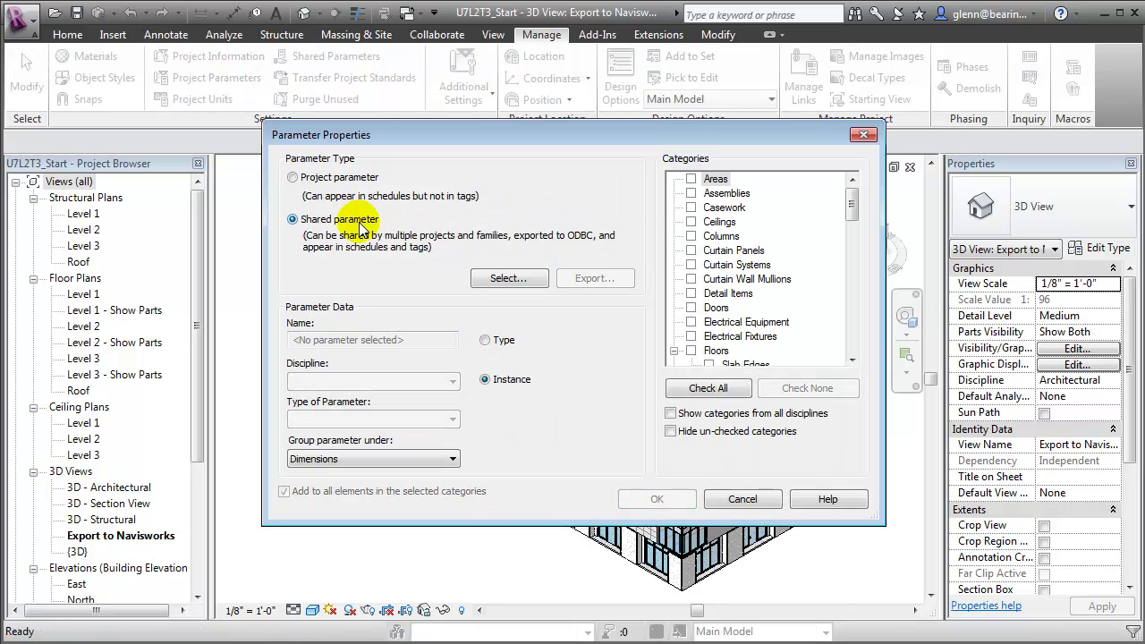
{"action": "left_click", "coordinate": [502, 278]}
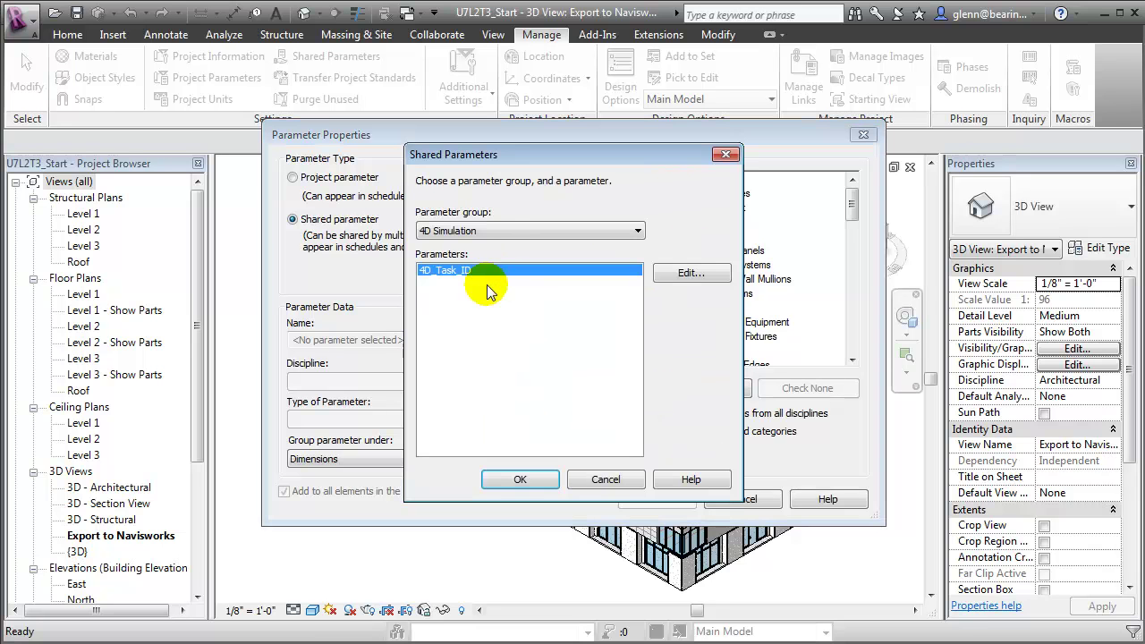
{"action": "left_click", "coordinate": [478, 232]}
{"action": "left_click", "coordinate": [483, 258]}
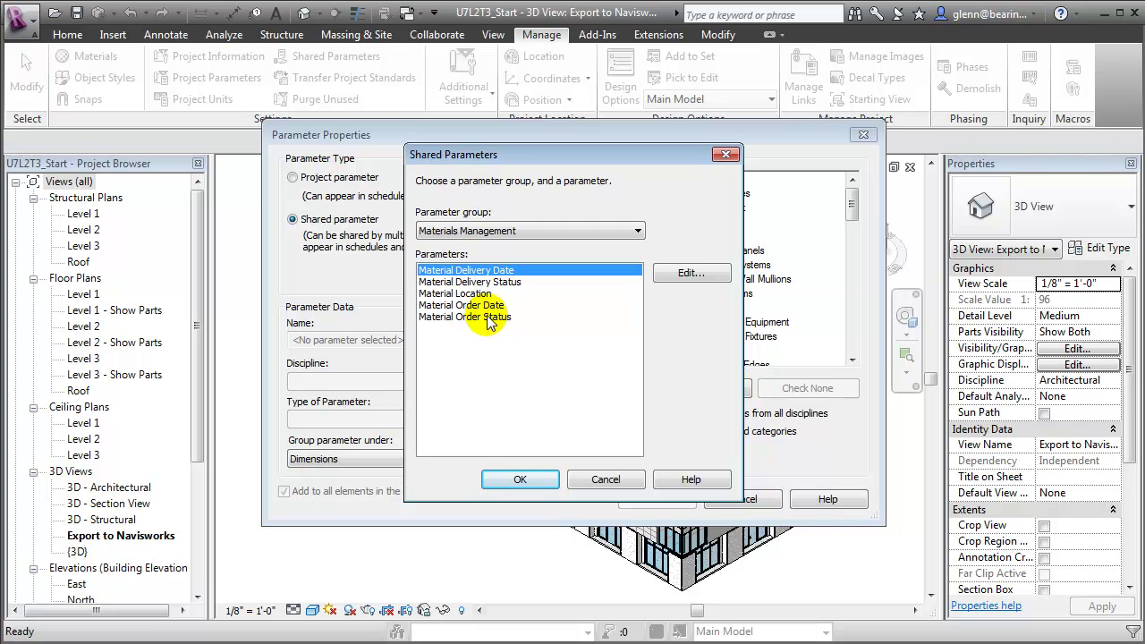
{"action": "left_click", "coordinate": [489, 306]}
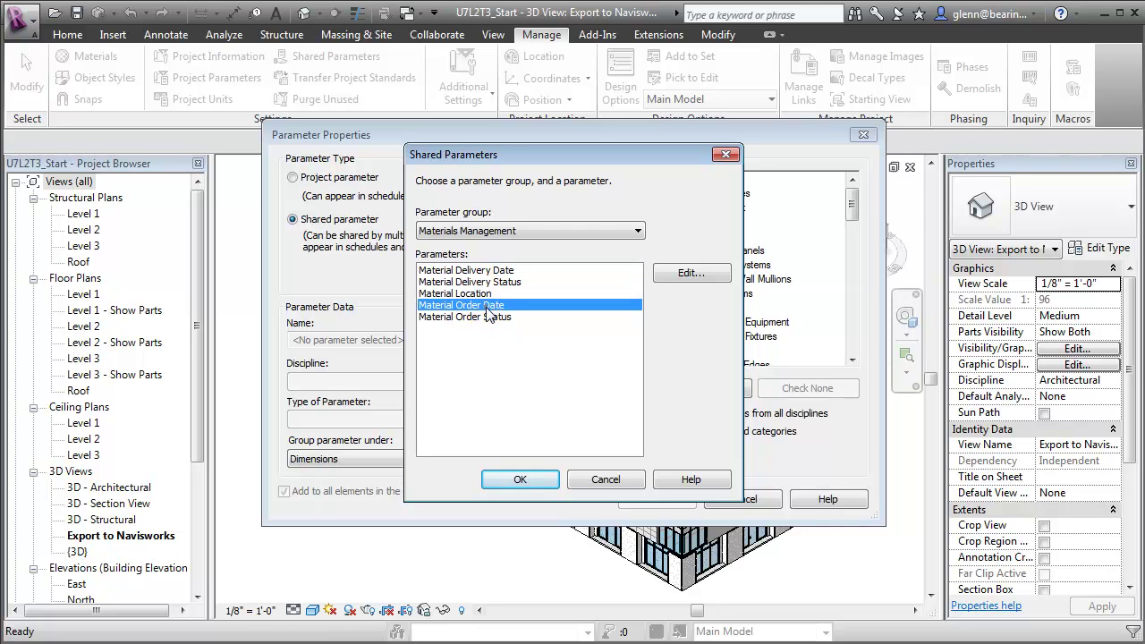
{"action": "left_click", "coordinate": [521, 479]}
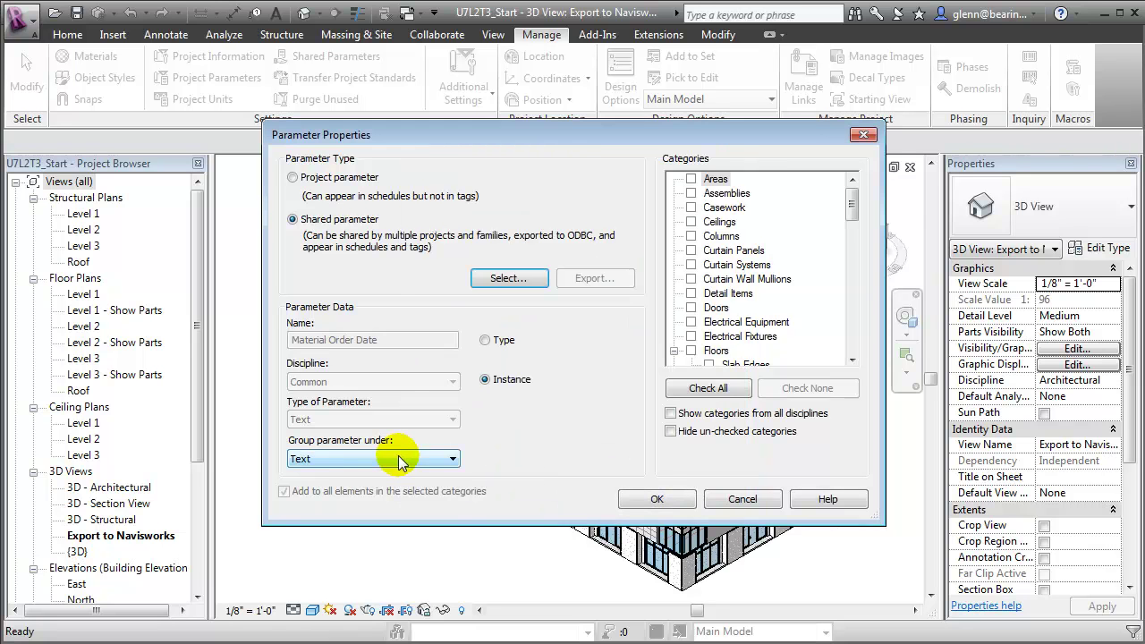
Group Material Order Date under Construction and assign it to the Structural Columns and Structural Framing categories.
{"action": "left_click", "coordinate": [452, 458]}
{"action": "left_click_drag", "start_coordinate": [454, 563], "coordinate": [454, 504]}
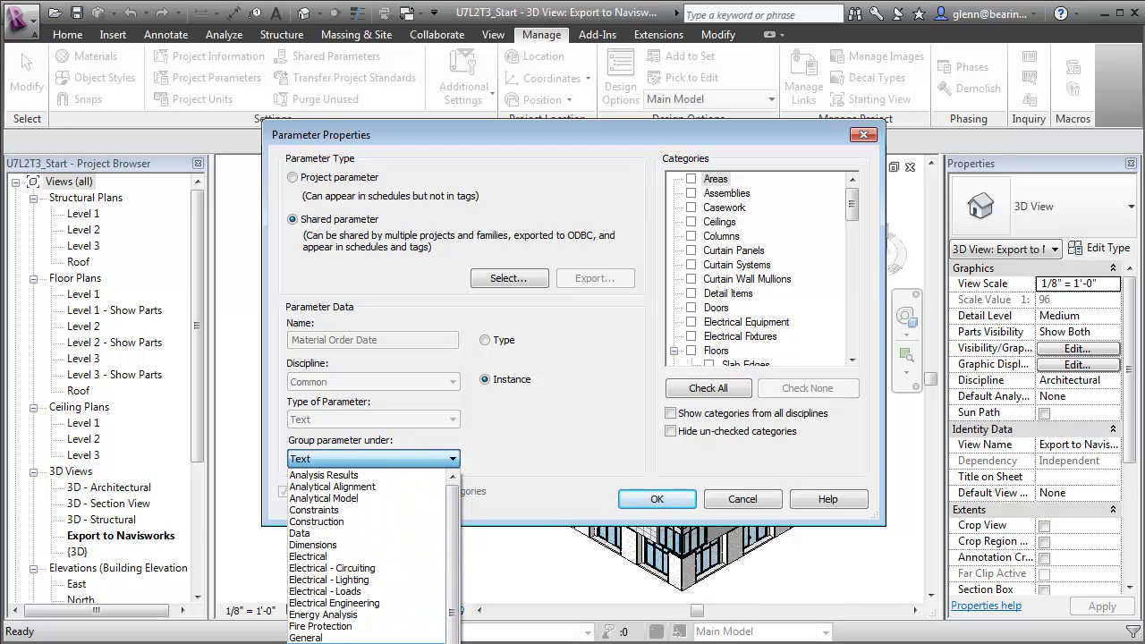
{"action": "left_click", "coordinate": [343, 521]}
{"action": "left_click_drag", "start_coordinate": [856, 218], "coordinate": [854, 348]}
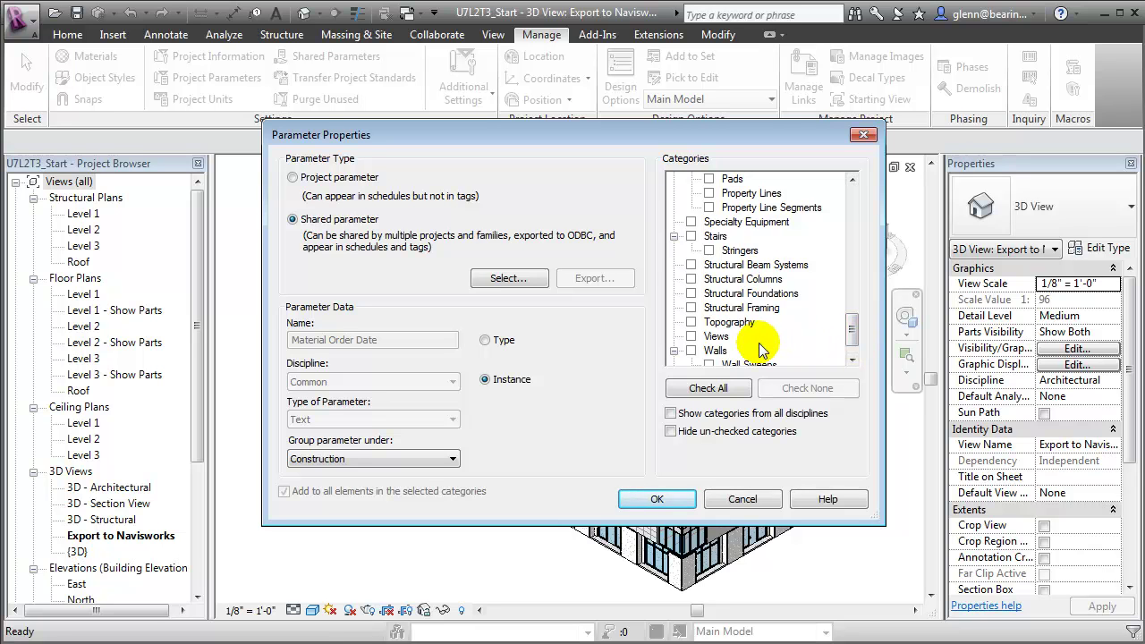
{"action": "left_click", "coordinate": [690, 279]}
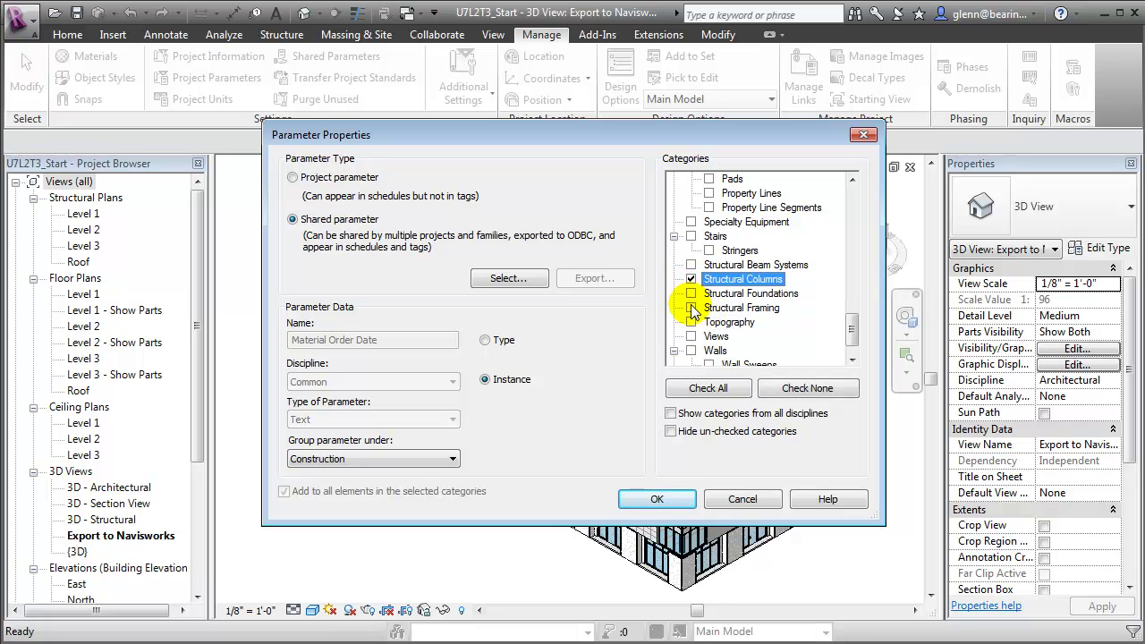
{"action": "left_click", "coordinate": [690, 308]}
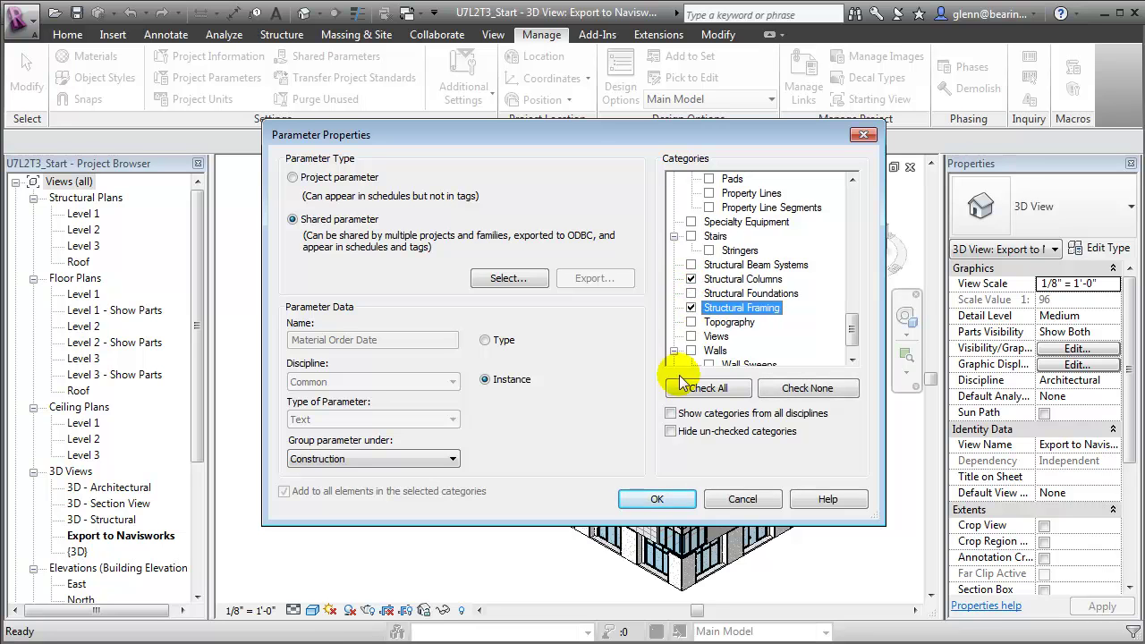
{"action": "left_click", "coordinate": [660, 498]}
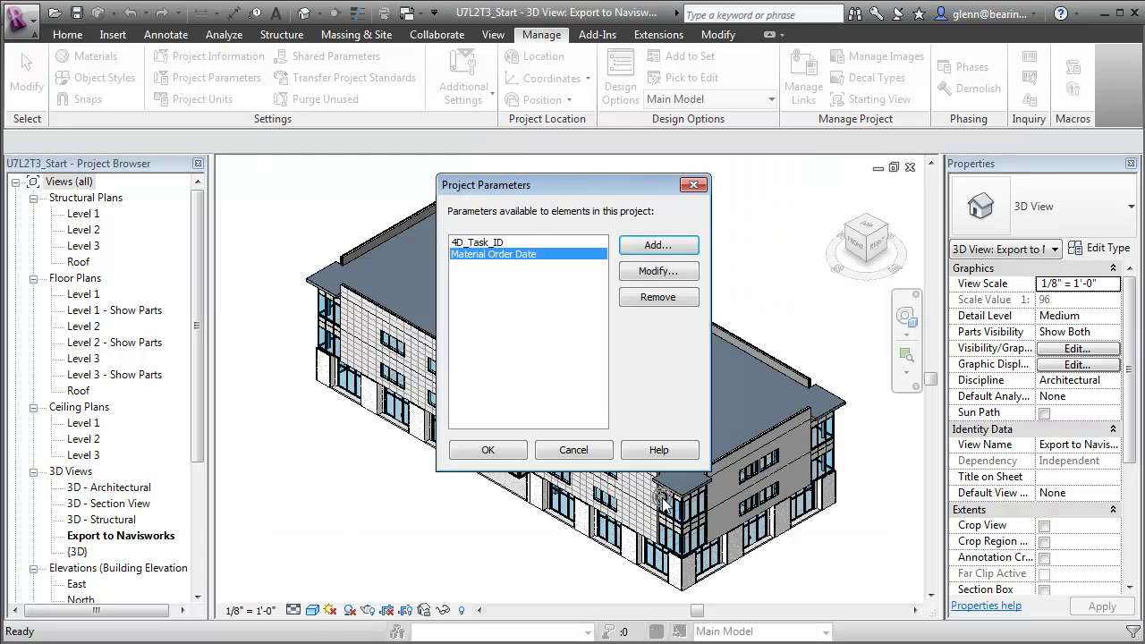
Start a new project parameter based on the shared parameter Material Order Status from the Materials Management group.
{"action": "left_click", "coordinate": [660, 247]}
{"action": "left_click", "coordinate": [292, 219]}
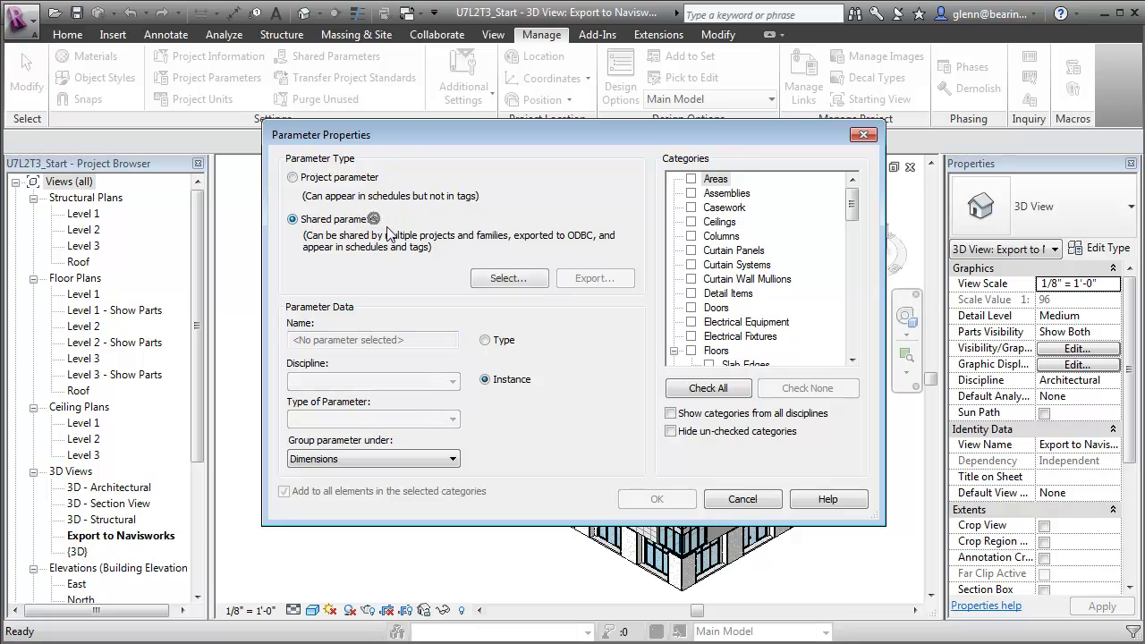
{"action": "left_click", "coordinate": [507, 278]}
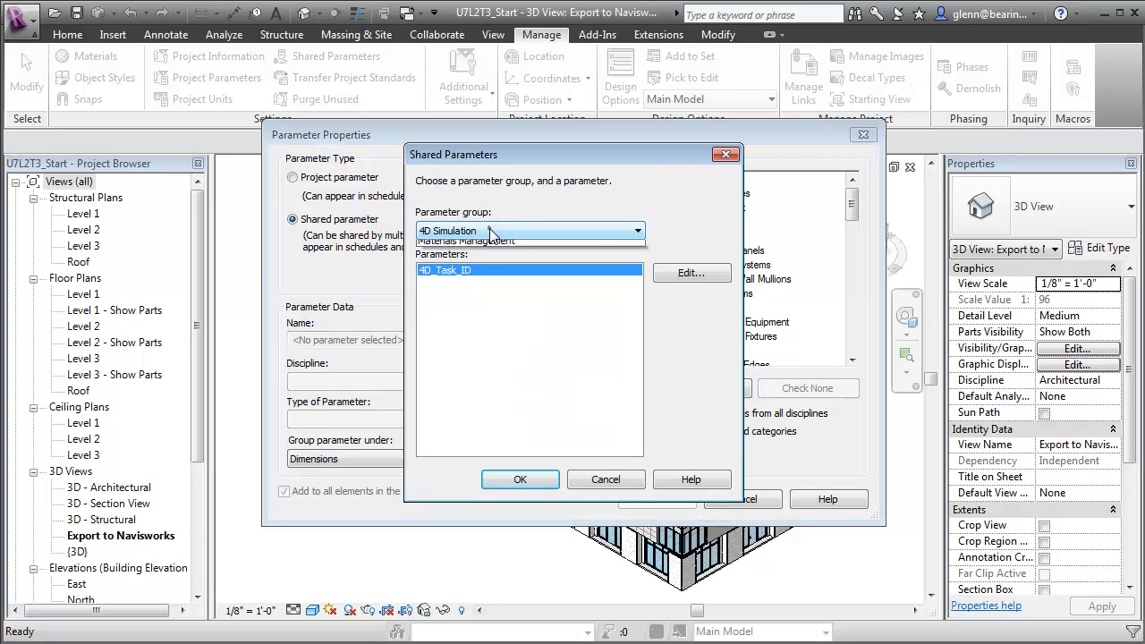
{"action": "left_click", "coordinate": [488, 230]}
{"action": "left_click", "coordinate": [487, 259]}
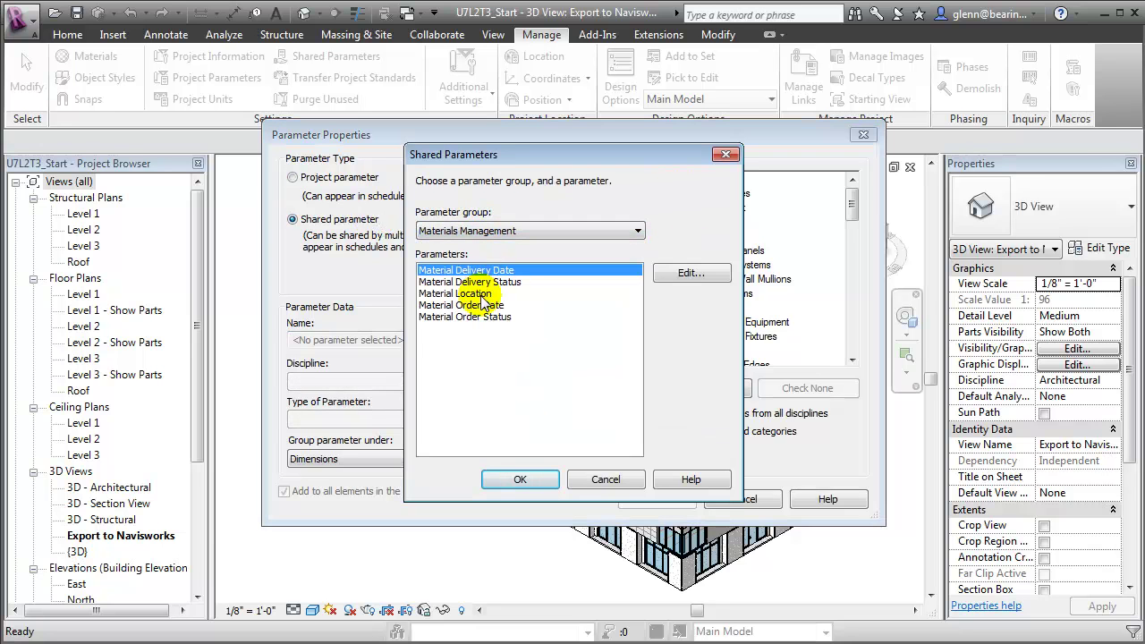
{"action": "left_click", "coordinate": [499, 317]}
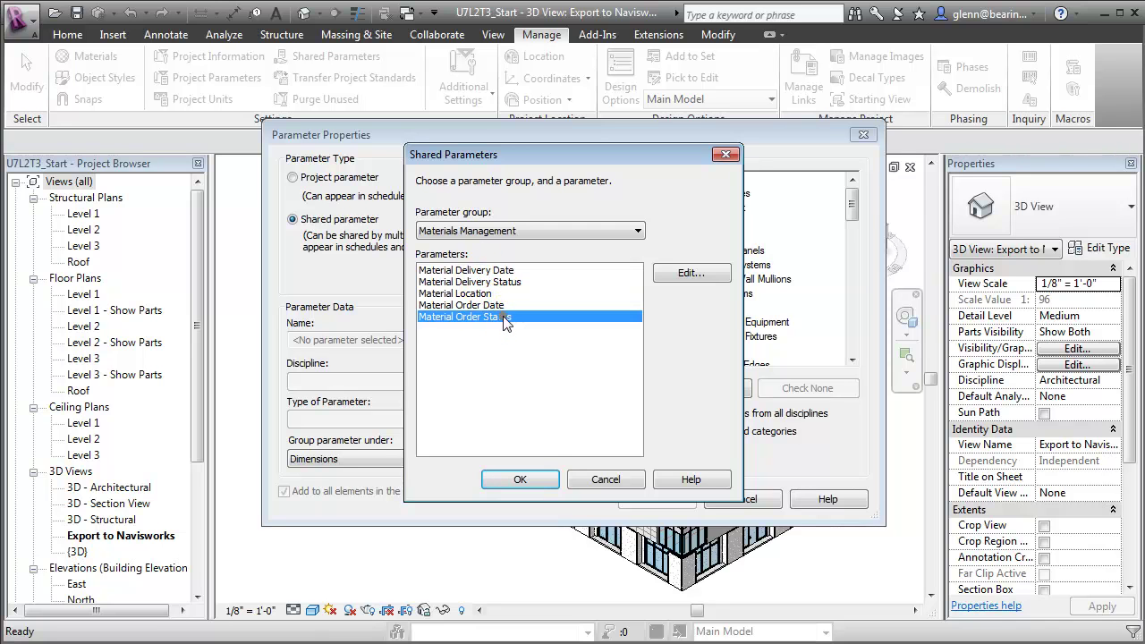
{"action": "left_click", "coordinate": [521, 479]}
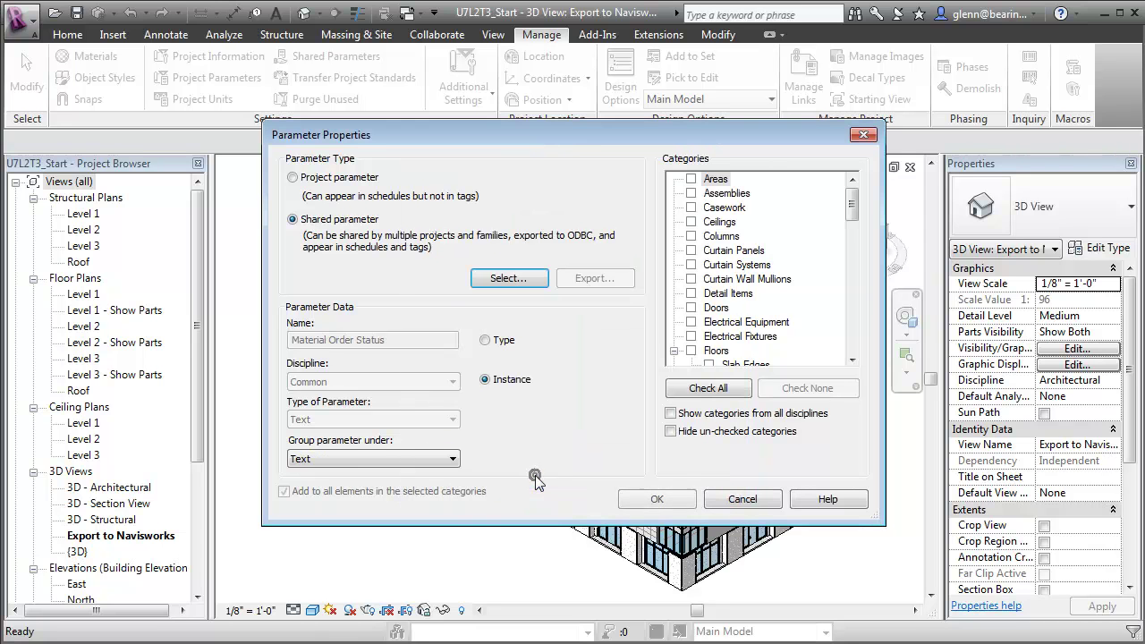
Group Material Order Status under Construction and assign it to the Structural Columns and Structural Framing categories.
{"action": "left_click", "coordinate": [376, 459]}
{"action": "scroll", "coordinate": [447, 541], "scroll_direction": "up", "scroll_amount": 2}
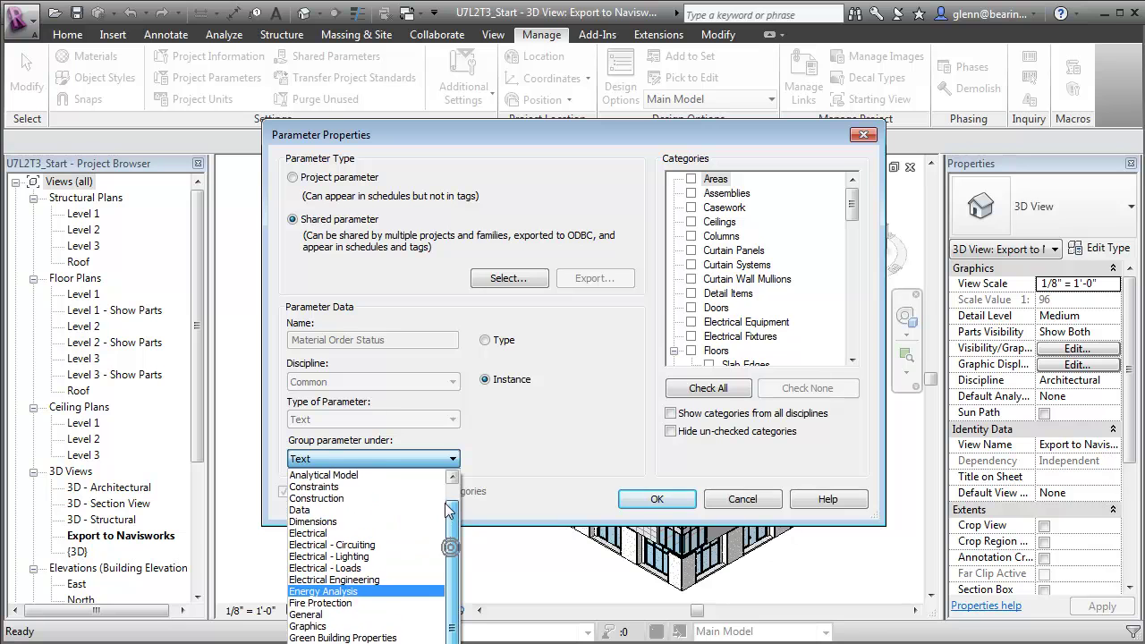
{"action": "left_click", "coordinate": [344, 509]}
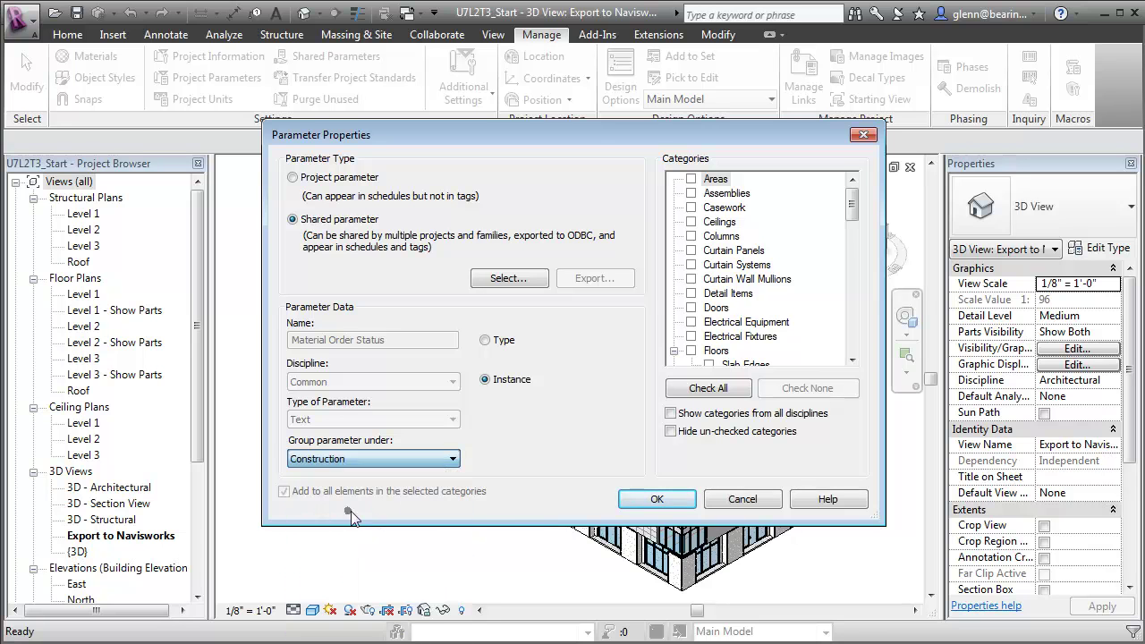
{"action": "left_click_drag", "start_coordinate": [852, 214], "coordinate": [857, 333]}
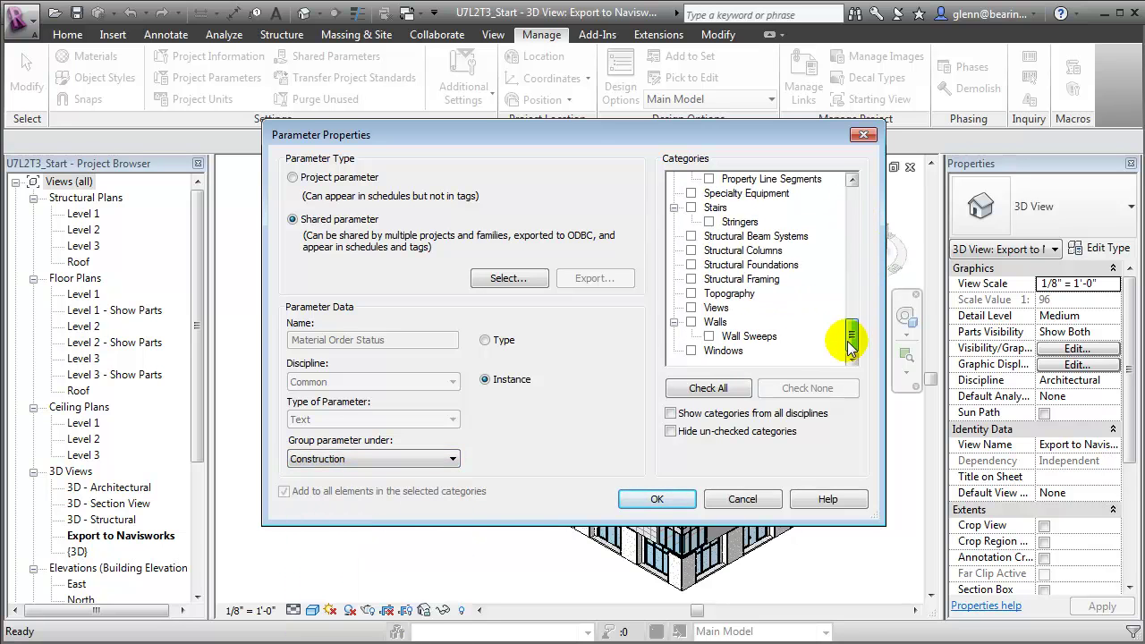
{"action": "left_click", "coordinate": [691, 251]}
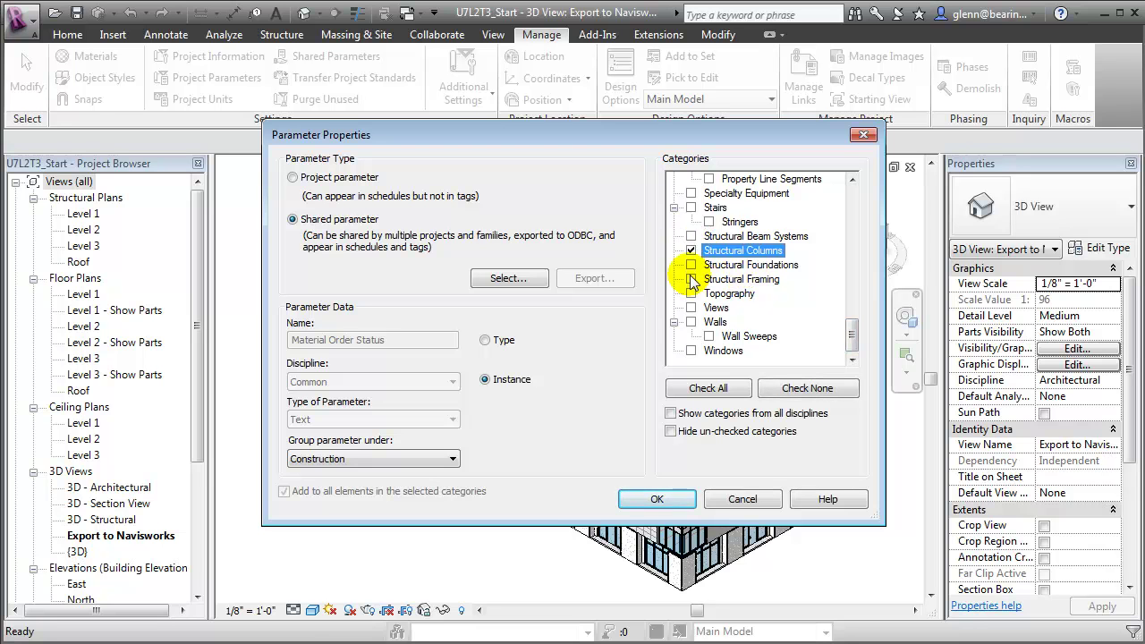
{"action": "left_click", "coordinate": [691, 279]}
{"action": "left_click", "coordinate": [661, 499]}
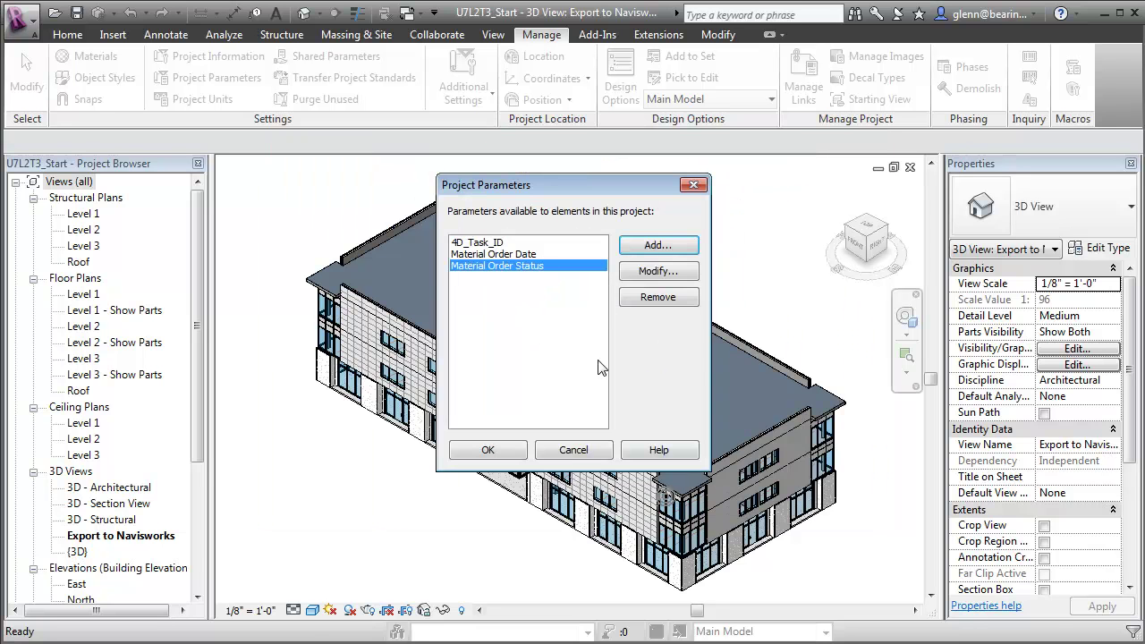
Start a new project parameter based on the shared parameter Material Delivery Date from the Materials Management group.
{"action": "left_click", "coordinate": [657, 245]}
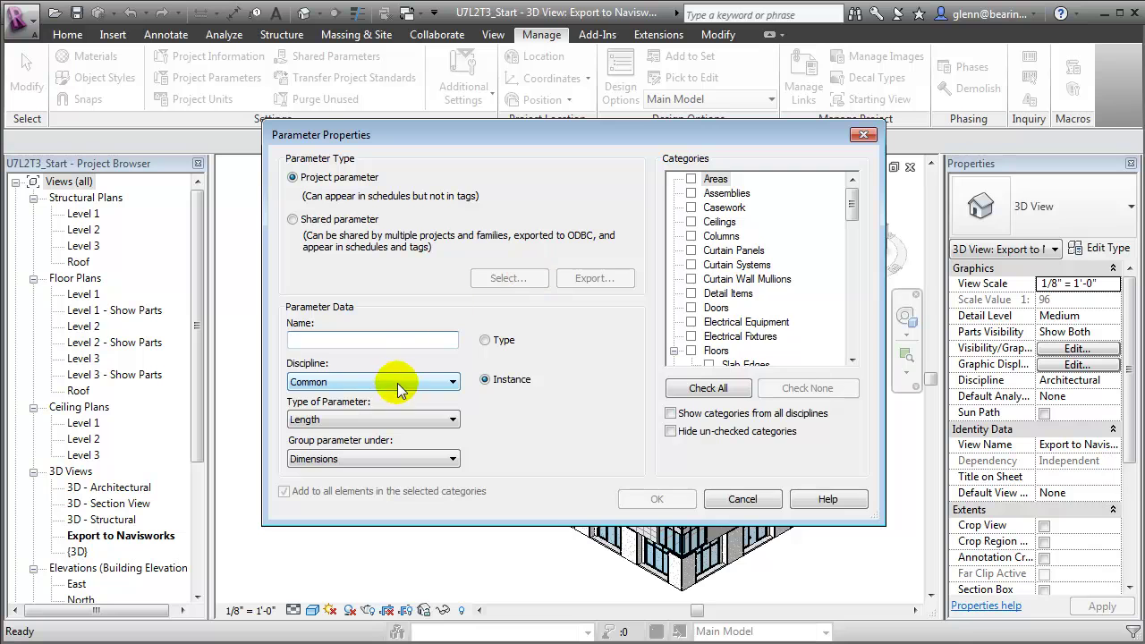
{"action": "left_click", "coordinate": [338, 224]}
{"action": "left_click", "coordinate": [504, 279]}
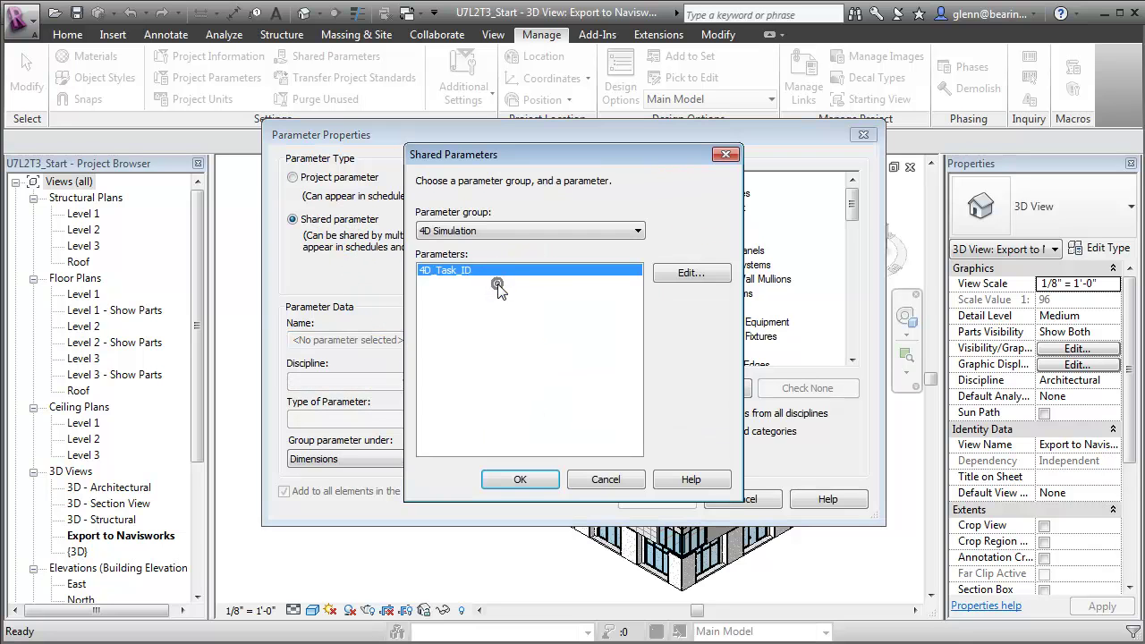
{"action": "left_click", "coordinate": [553, 231]}
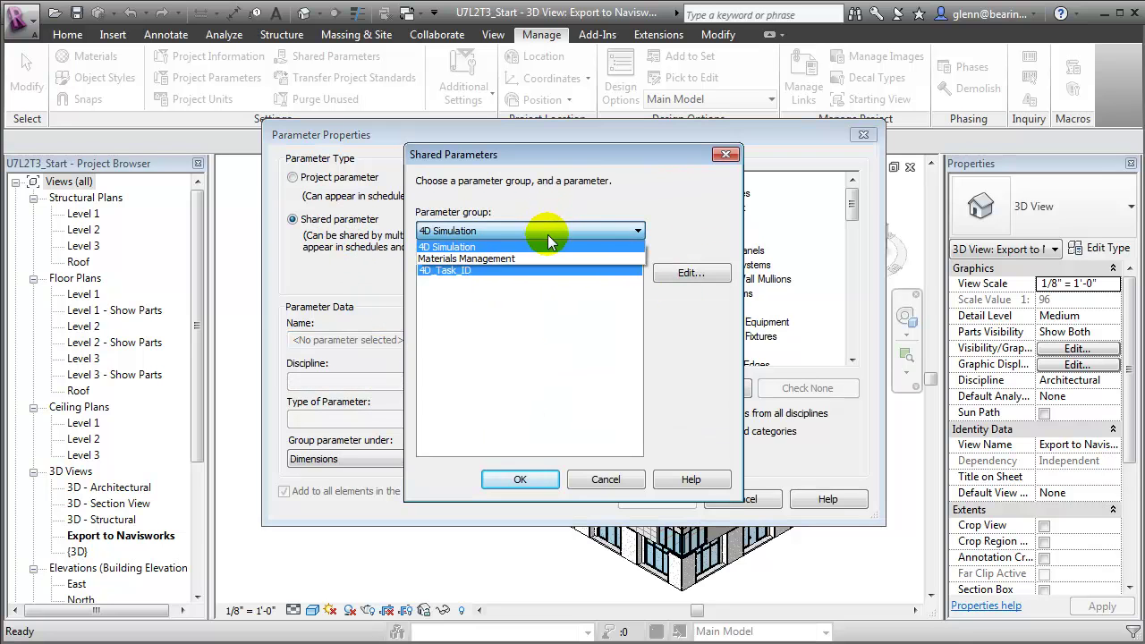
{"action": "left_click", "coordinate": [545, 257]}
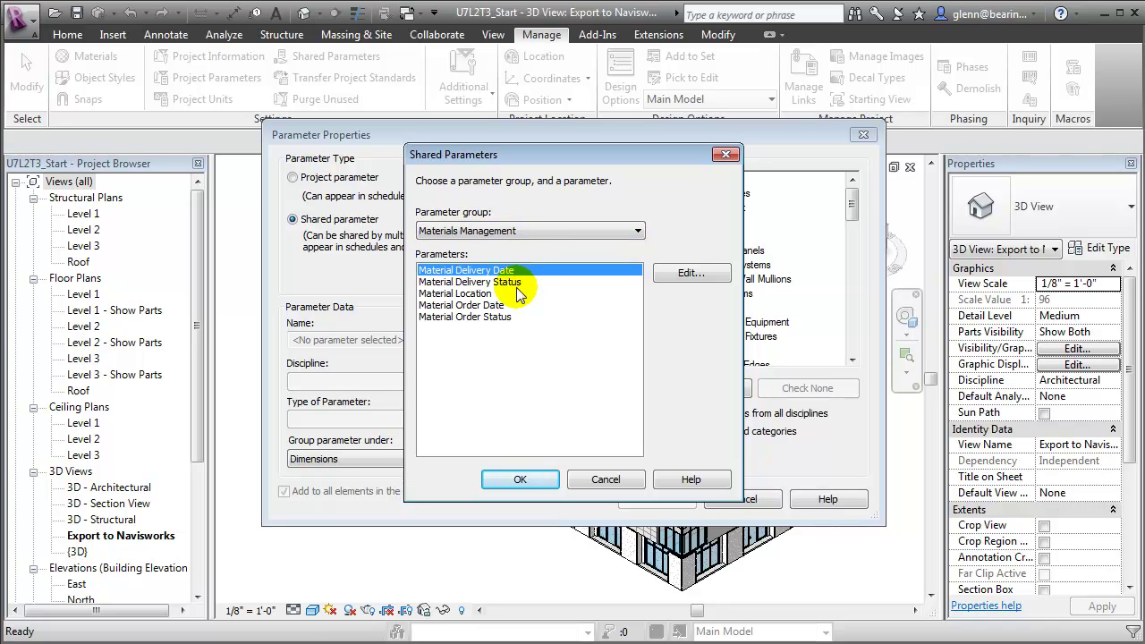
{"action": "left_click", "coordinate": [515, 479]}
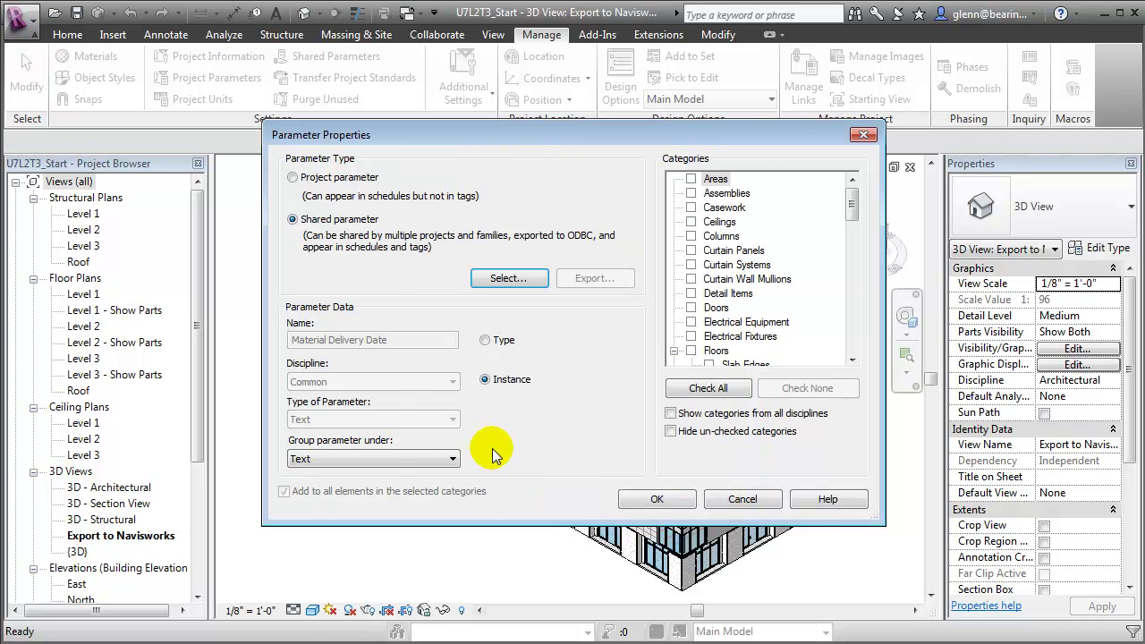
Group Material Delivery Date under Construction and assign it to the Structural Columns and Structural Framing categories.
{"action": "left_click", "coordinate": [445, 458]}
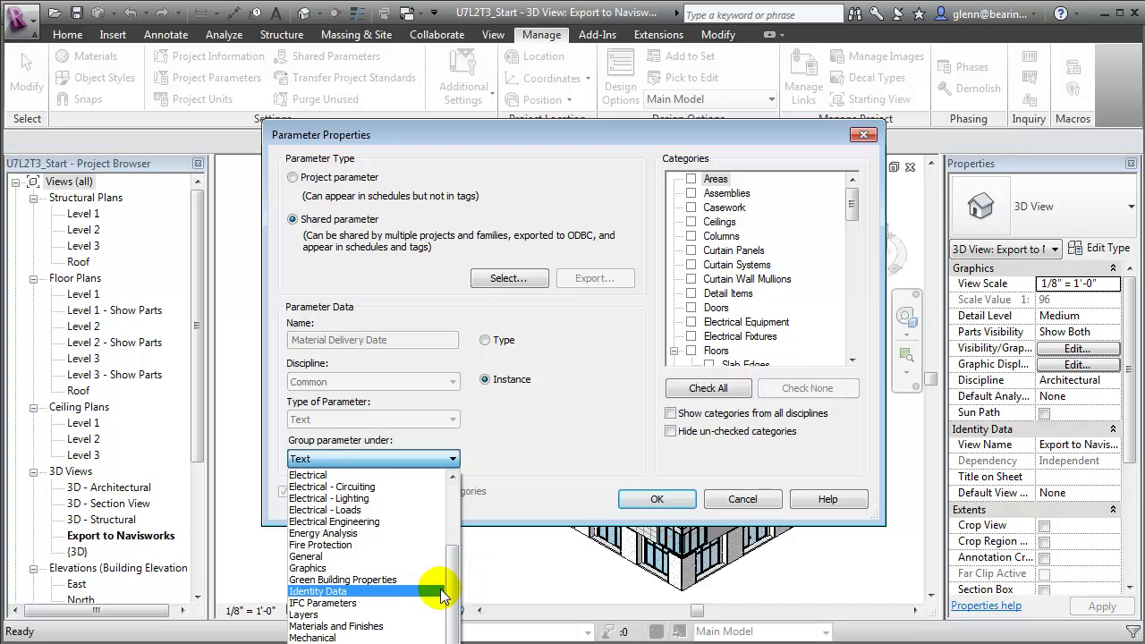
{"action": "left_click_drag", "start_coordinate": [447, 582], "coordinate": [447, 507]}
{"action": "left_click", "coordinate": [390, 522]}
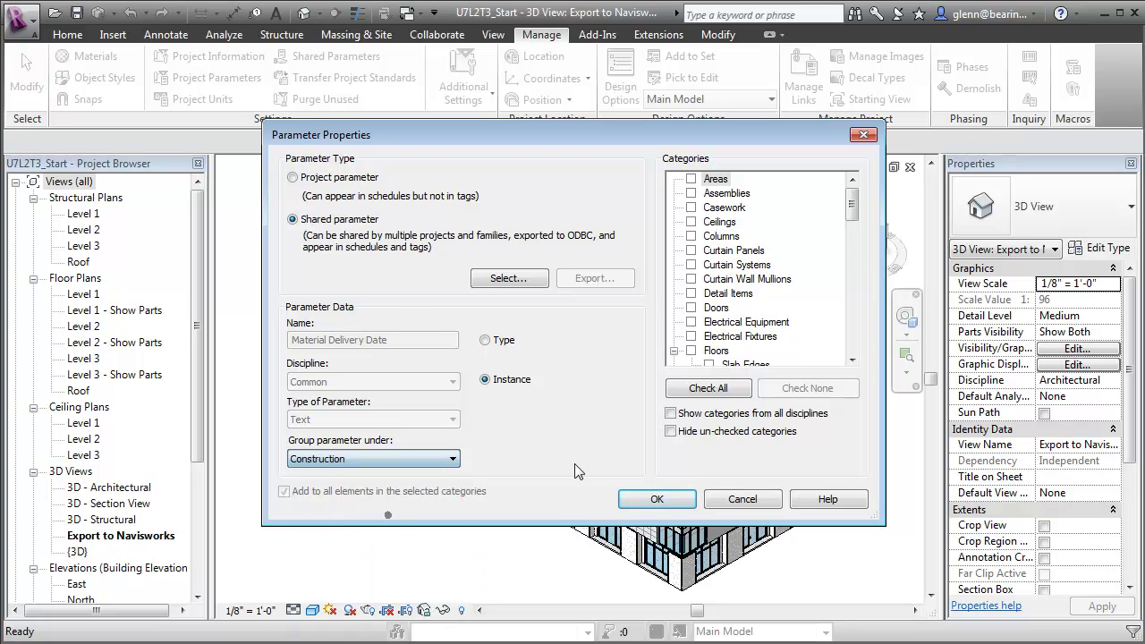
{"action": "scroll", "coordinate": [852, 235], "scroll_direction": "down", "scroll_amount": 2}
{"action": "left_click_drag", "start_coordinate": [852, 235], "coordinate": [851, 327]}
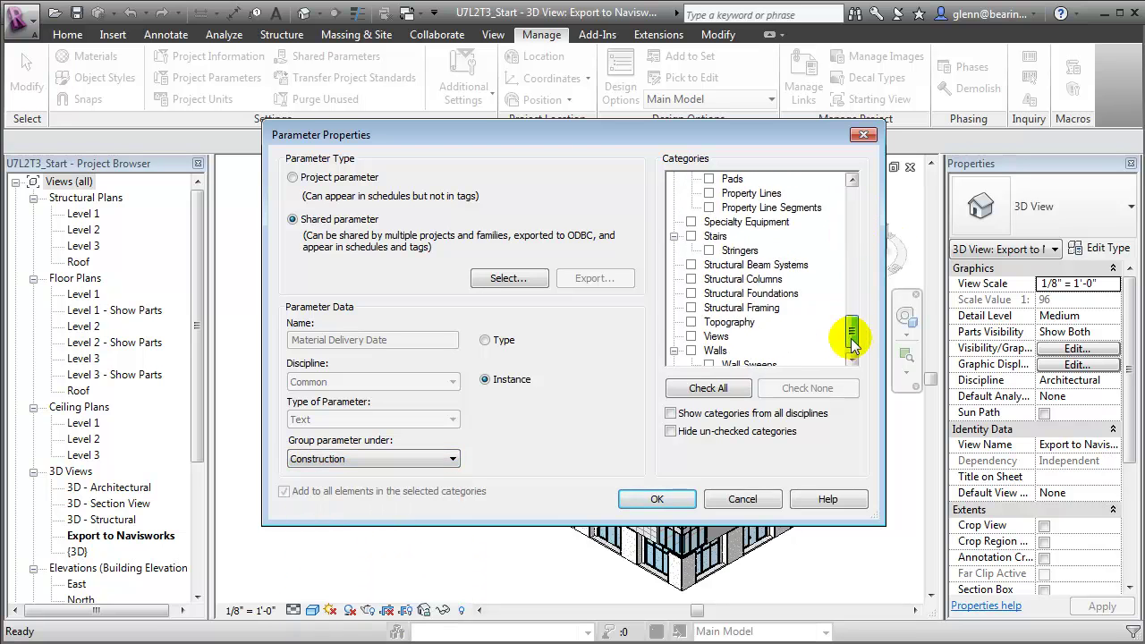
{"action": "left_click", "coordinate": [692, 250]}
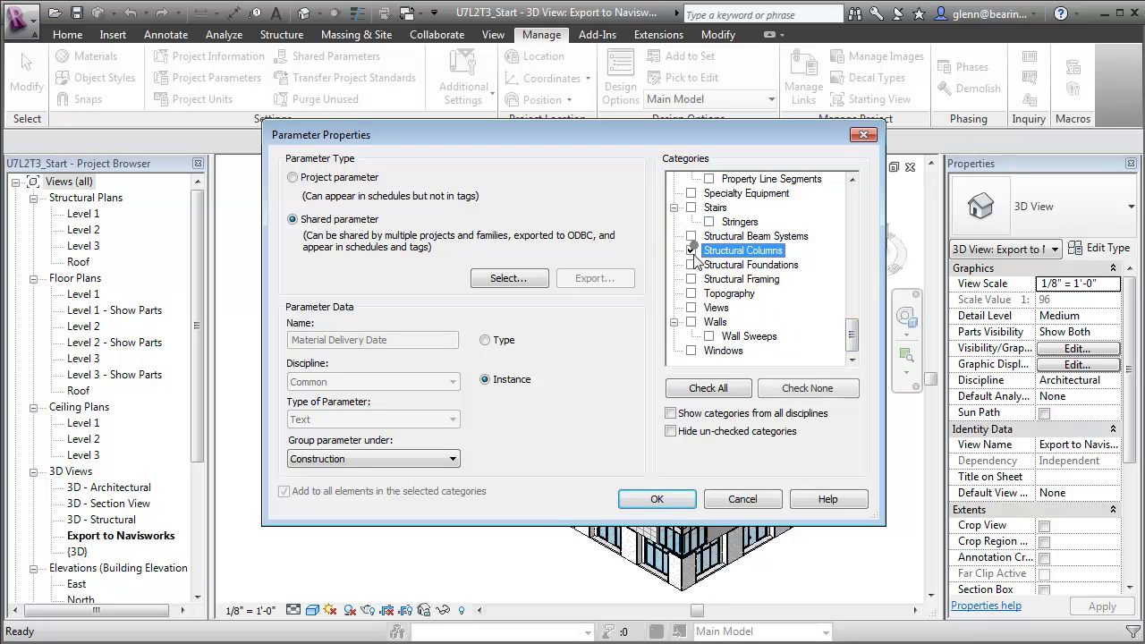
{"action": "left_click", "coordinate": [691, 279]}
{"action": "left_click", "coordinate": [675, 499]}
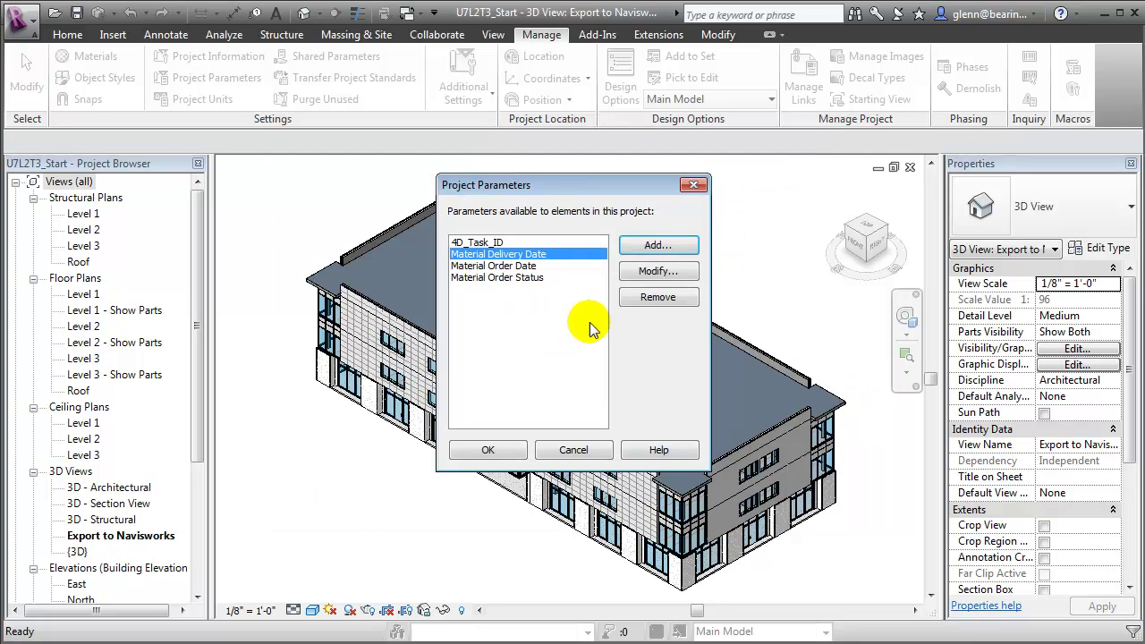
Start a new project parameter based on the shared parameter Material Delivery Status from the Materials Management group.
{"action": "left_click", "coordinate": [656, 248]}
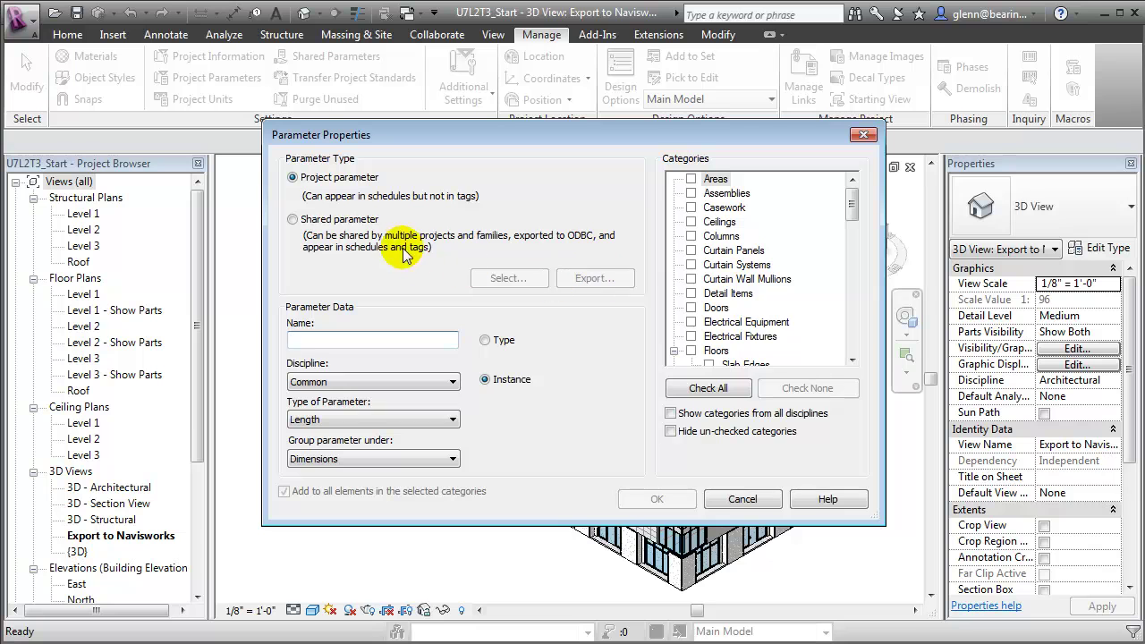
{"action": "left_click", "coordinate": [358, 219]}
{"action": "left_click", "coordinate": [528, 278]}
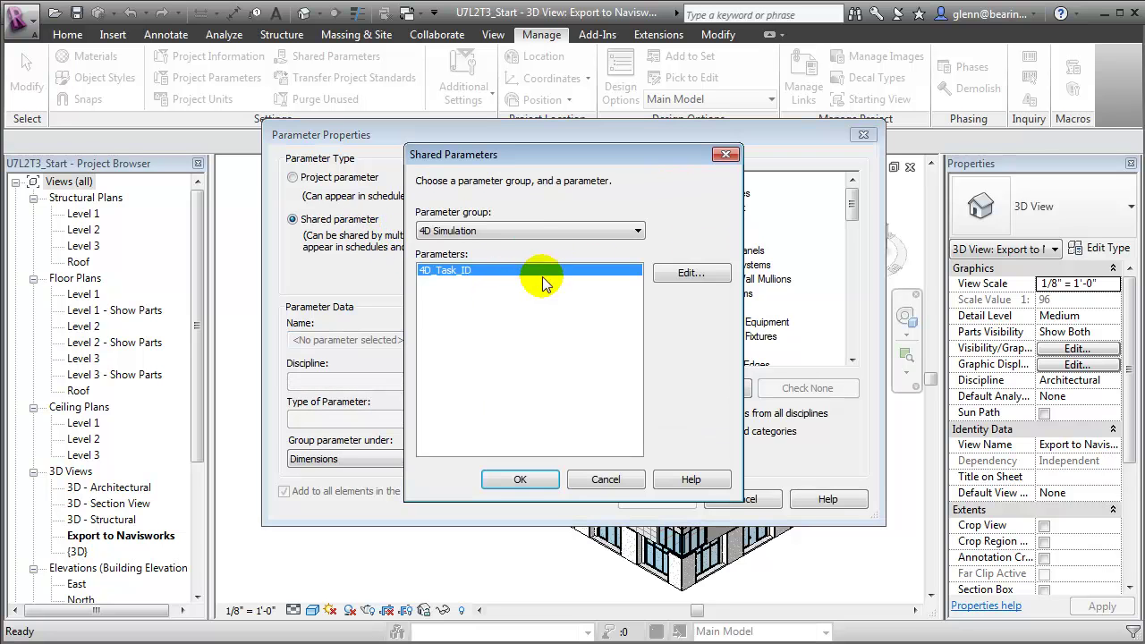
{"action": "left_click", "coordinate": [530, 235]}
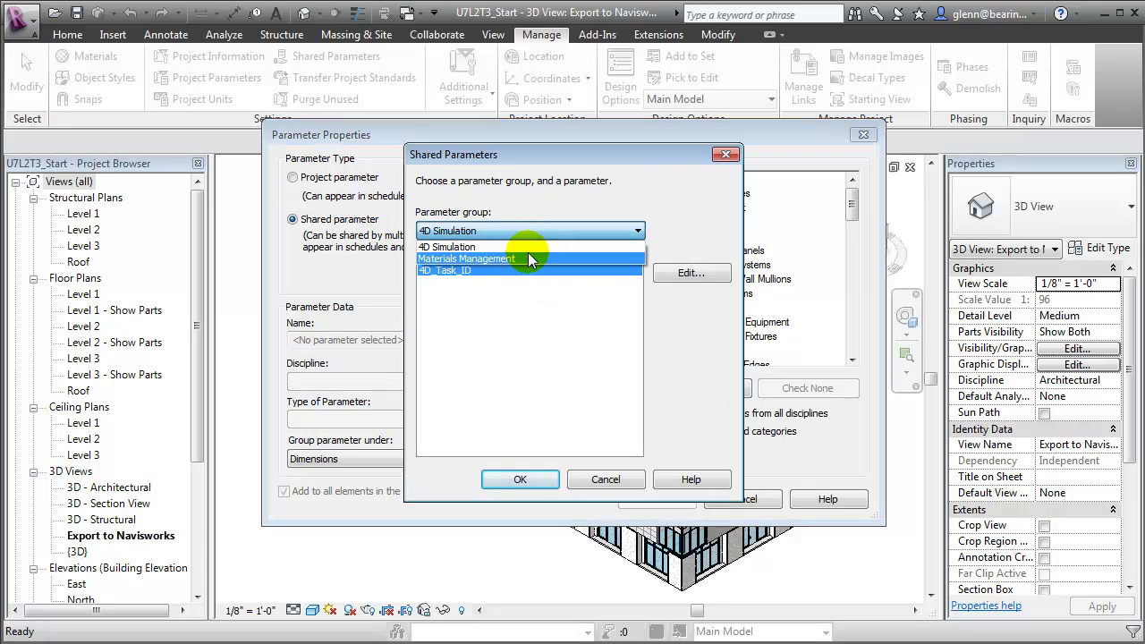
{"action": "left_click", "coordinate": [528, 258]}
{"action": "left_click", "coordinate": [500, 282]}
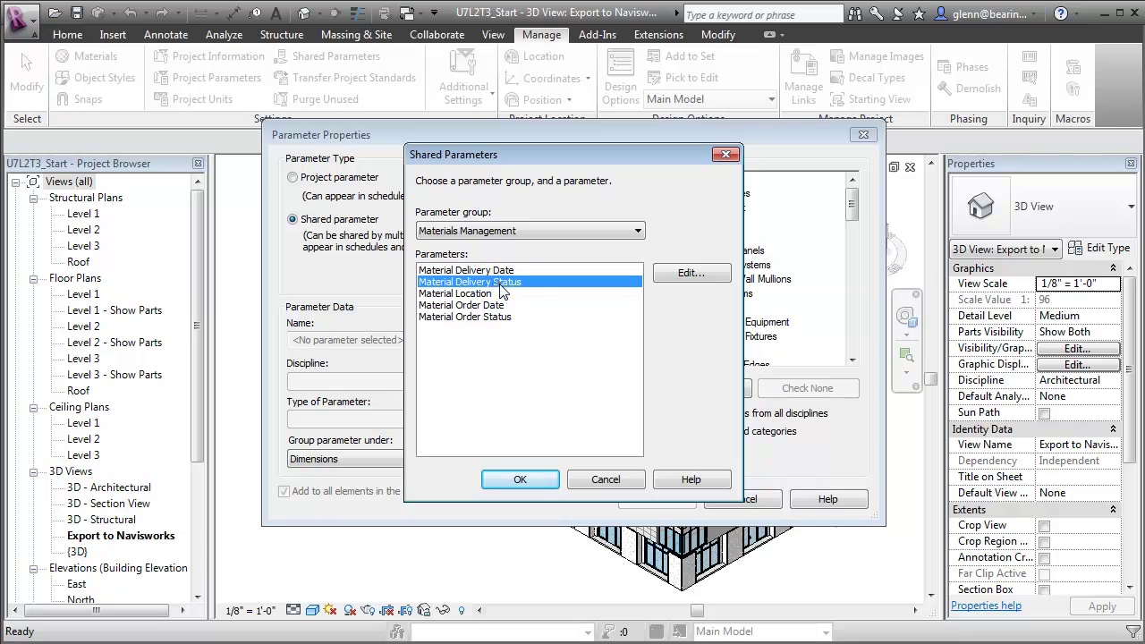
{"action": "left_click", "coordinate": [536, 483]}
Group Material Delivery Status under Construction and assign it to the Structural Columns and Structural Framing categories.
{"action": "left_click", "coordinate": [403, 458]}
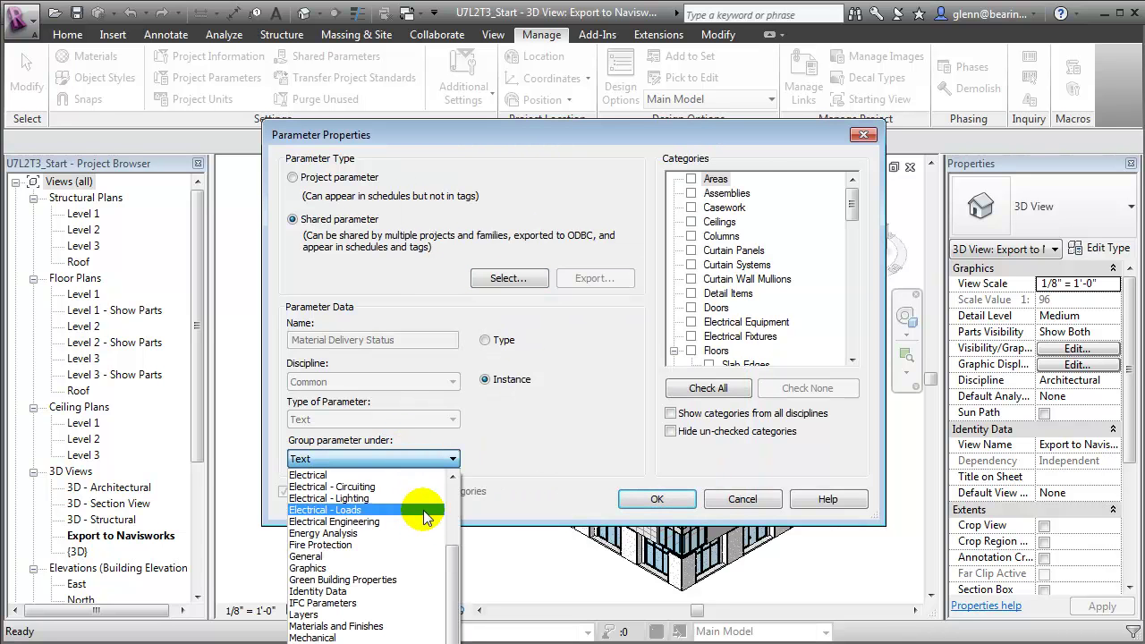
{"action": "left_click_drag", "start_coordinate": [450, 567], "coordinate": [448, 510]}
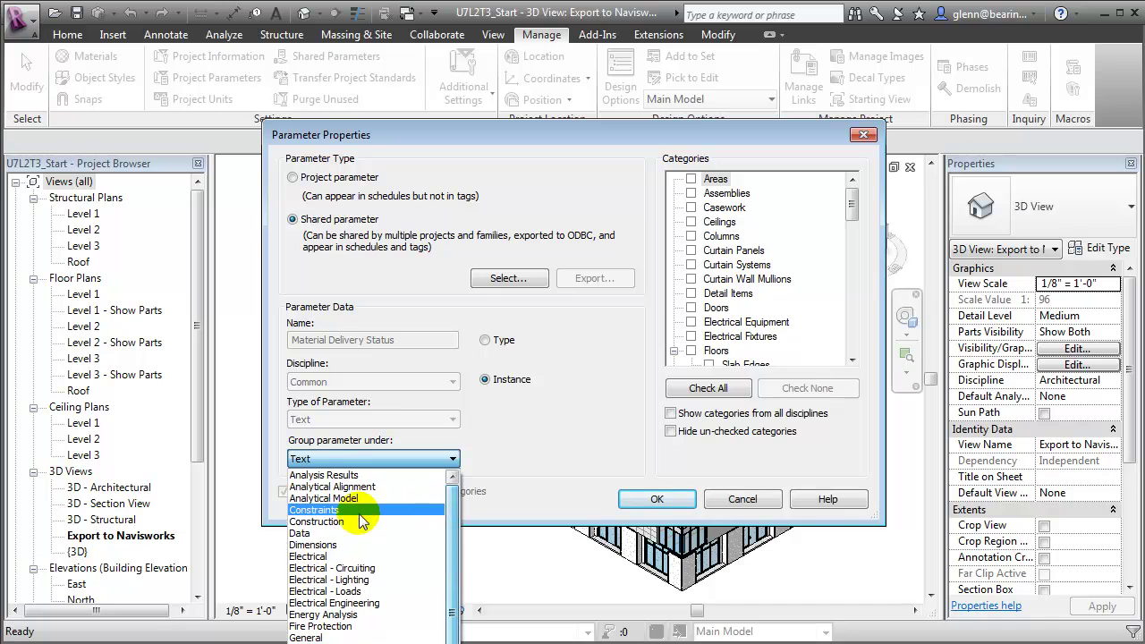
{"action": "left_click", "coordinate": [358, 521]}
{"action": "left_click_drag", "start_coordinate": [851, 206], "coordinate": [851, 338]}
{"action": "left_click", "coordinate": [692, 253]}
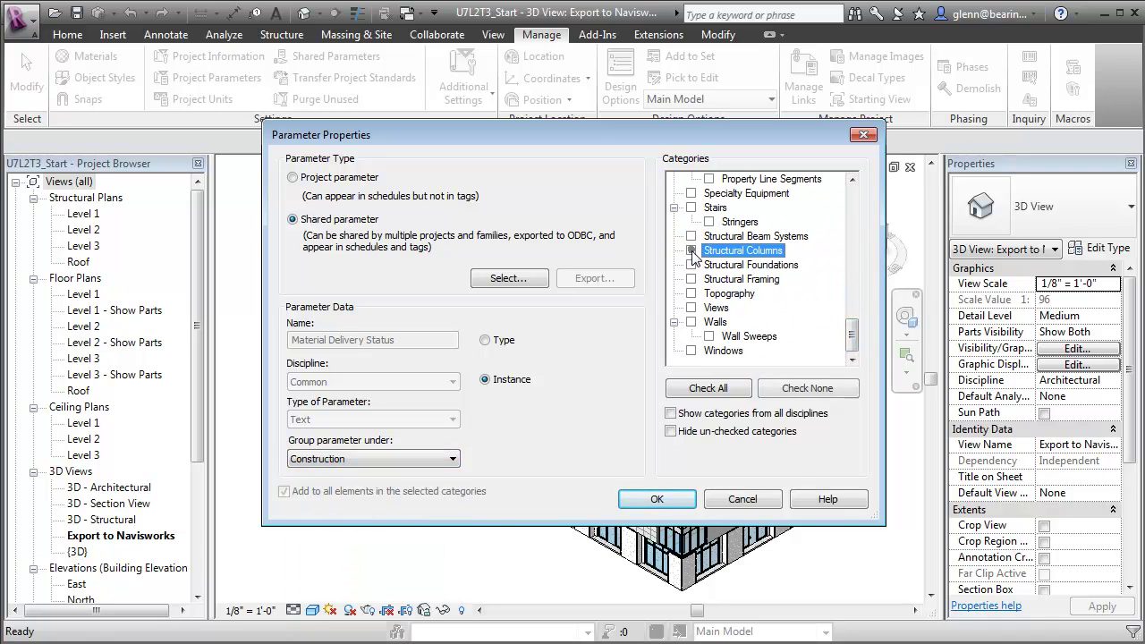
{"action": "left_click", "coordinate": [691, 279]}
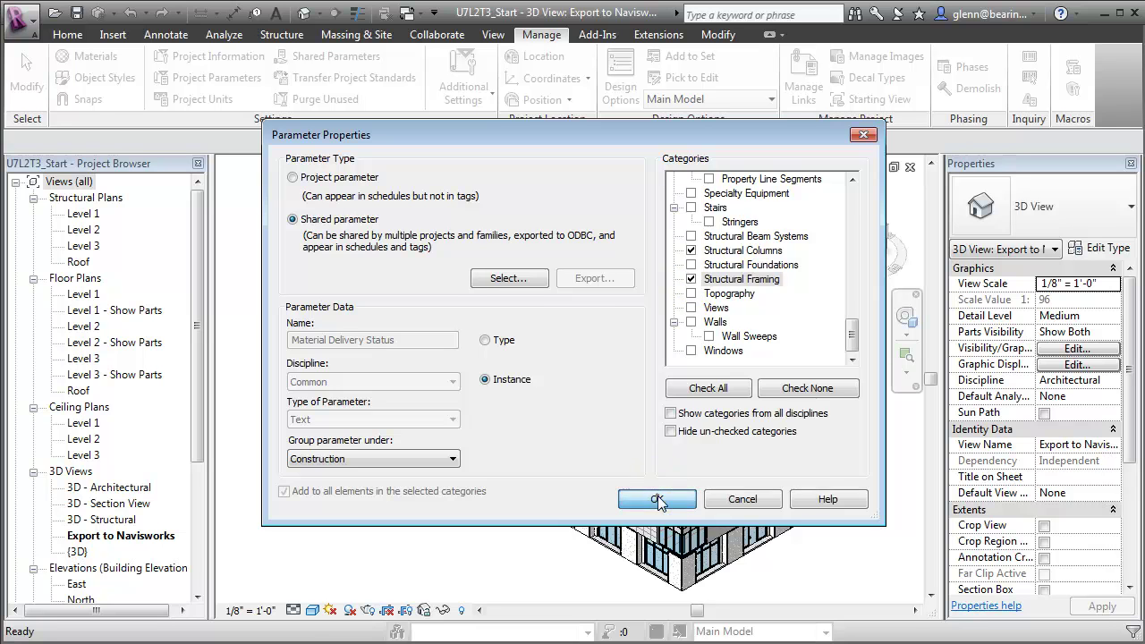
{"action": "left_click", "coordinate": [657, 500]}
Start a new project parameter based on the shared parameter Material Location from the Materials Management group.
{"action": "left_click", "coordinate": [655, 243]}
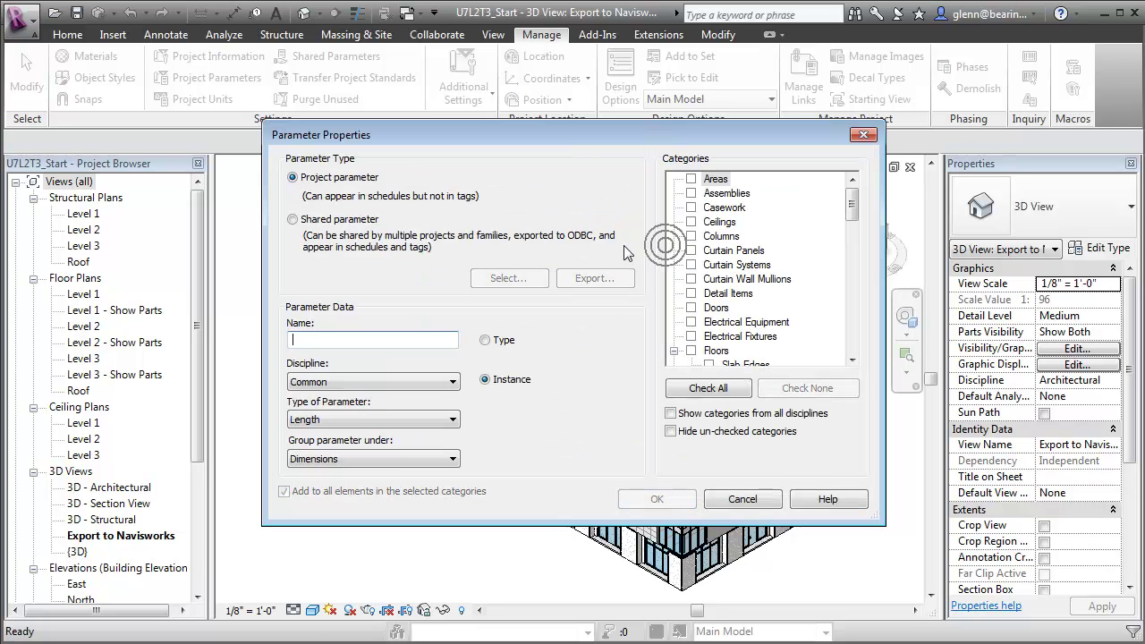
{"action": "left_click", "coordinate": [341, 223]}
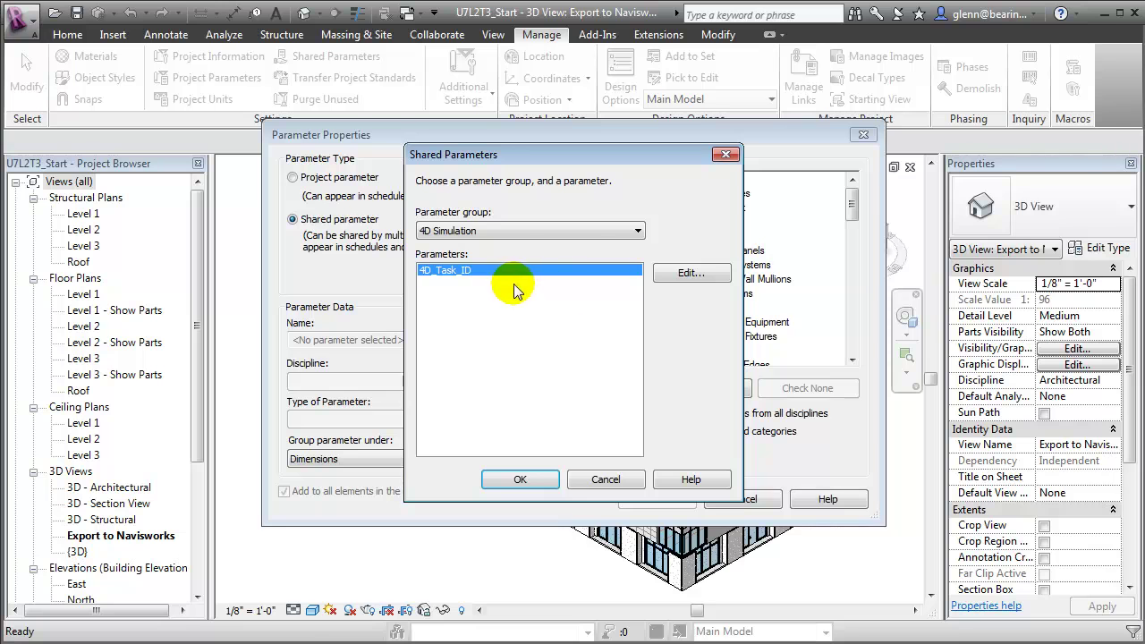
{"action": "left_click", "coordinate": [558, 232]}
{"action": "left_click", "coordinate": [559, 260]}
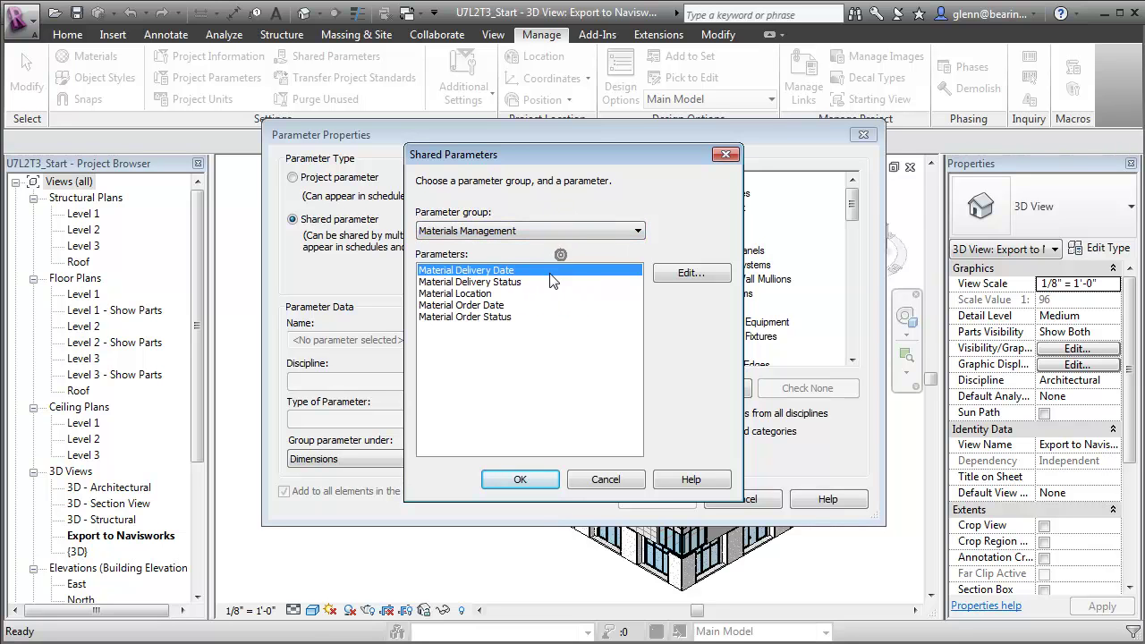
{"action": "left_click", "coordinate": [510, 294]}
{"action": "left_click", "coordinate": [520, 480]}
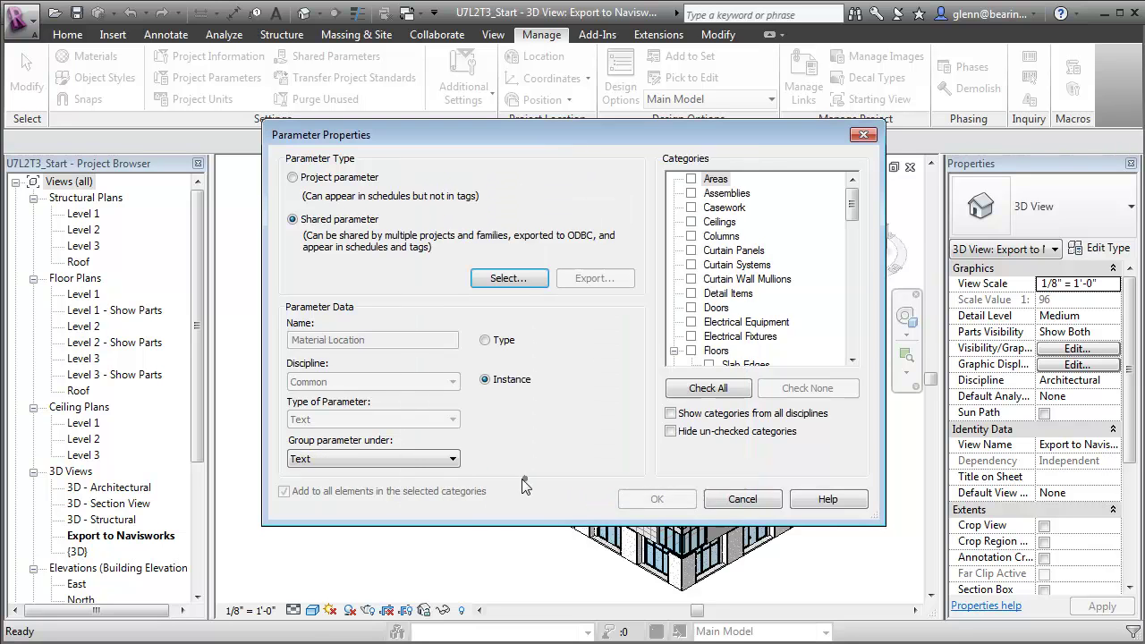
Group Material Location under Construction, assign it to the Structural Columns and Structural Framing categories, and accept the project parameters.
{"action": "left_click", "coordinate": [400, 458]}
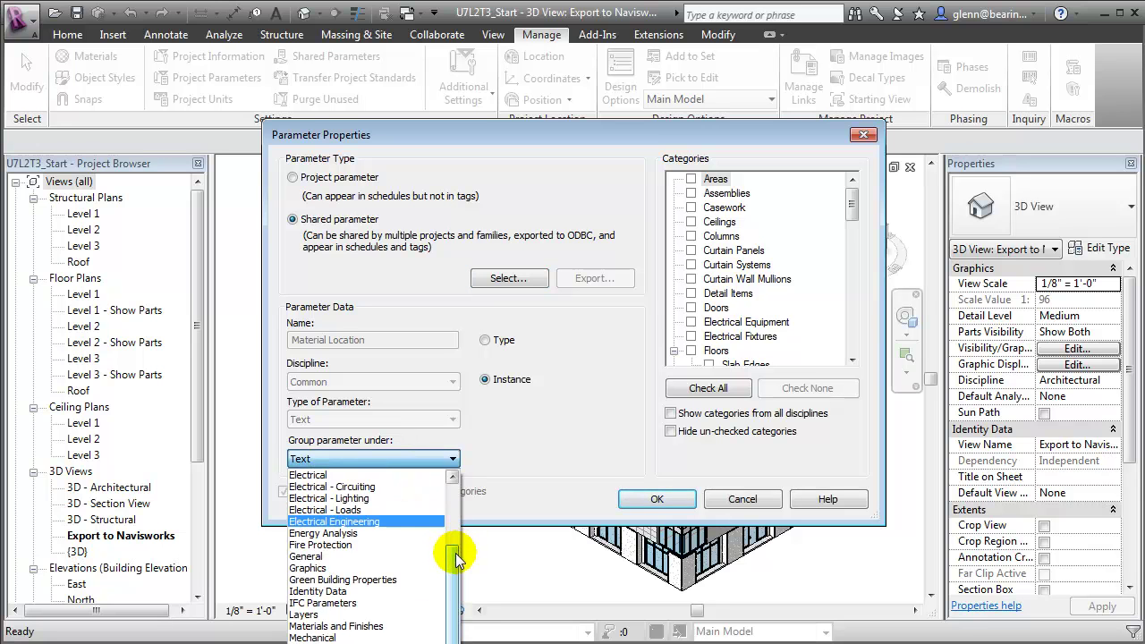
{"action": "scroll", "coordinate": [455, 550], "scroll_direction": "up", "scroll_amount": 2}
{"action": "left_click", "coordinate": [375, 491]}
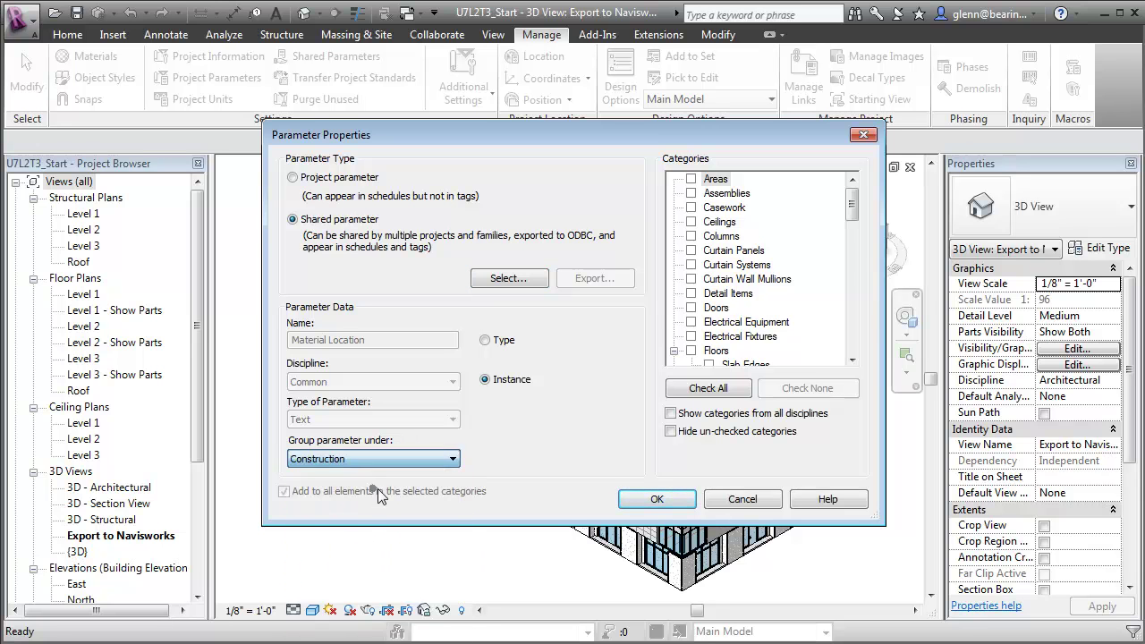
{"action": "left_click_drag", "start_coordinate": [856, 217], "coordinate": [854, 340]}
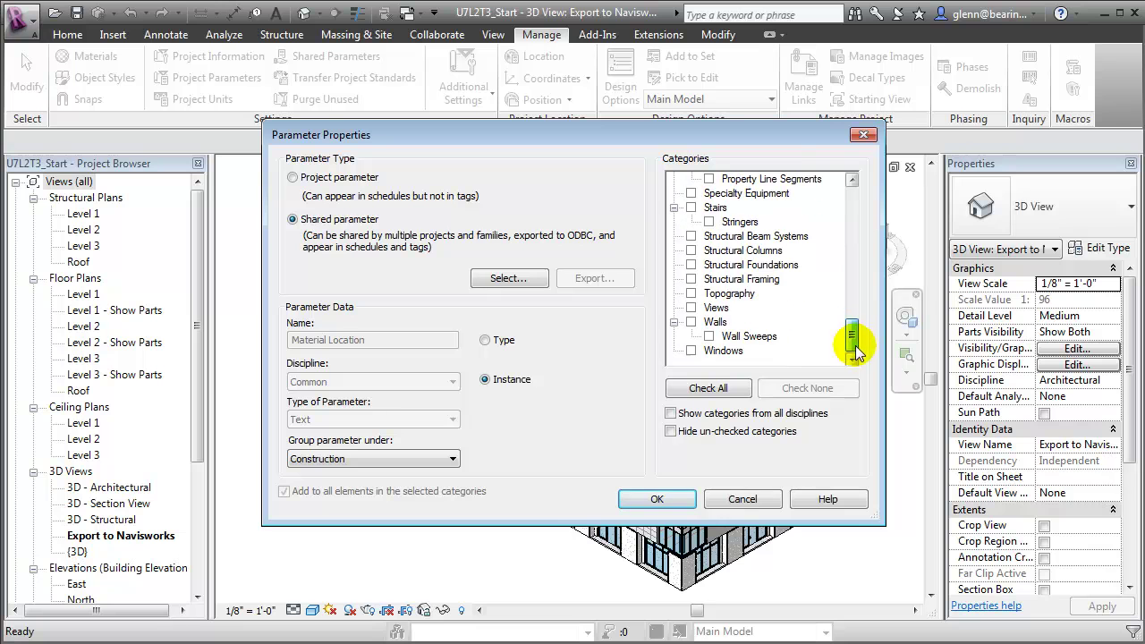
{"action": "left_click", "coordinate": [690, 251]}
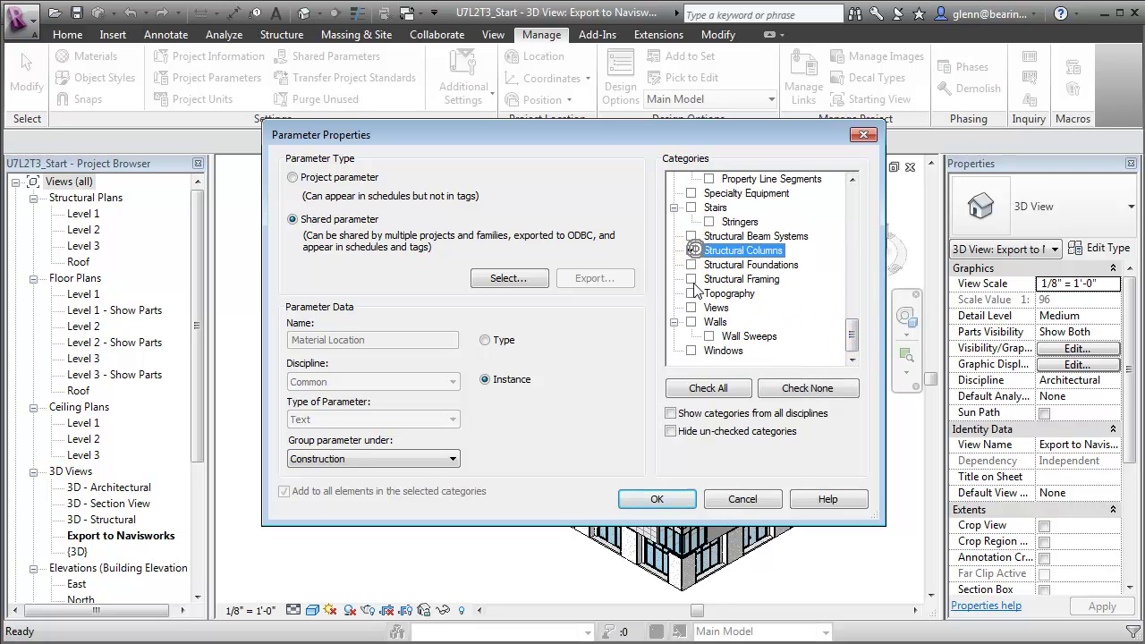
{"action": "left_click", "coordinate": [691, 279]}
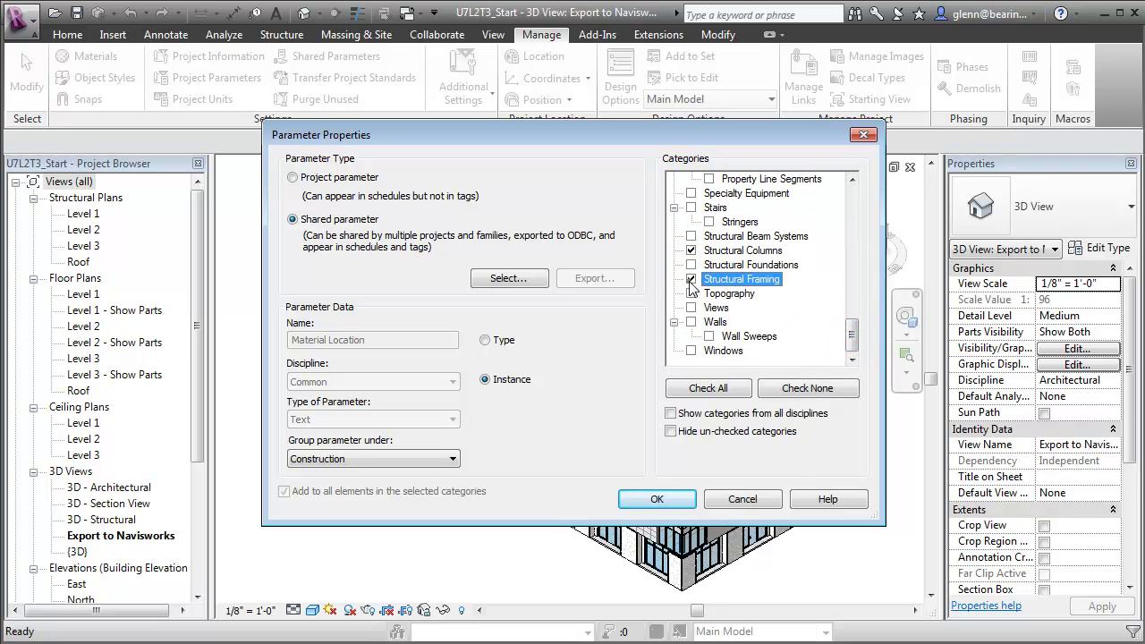
{"action": "left_click", "coordinate": [657, 498]}
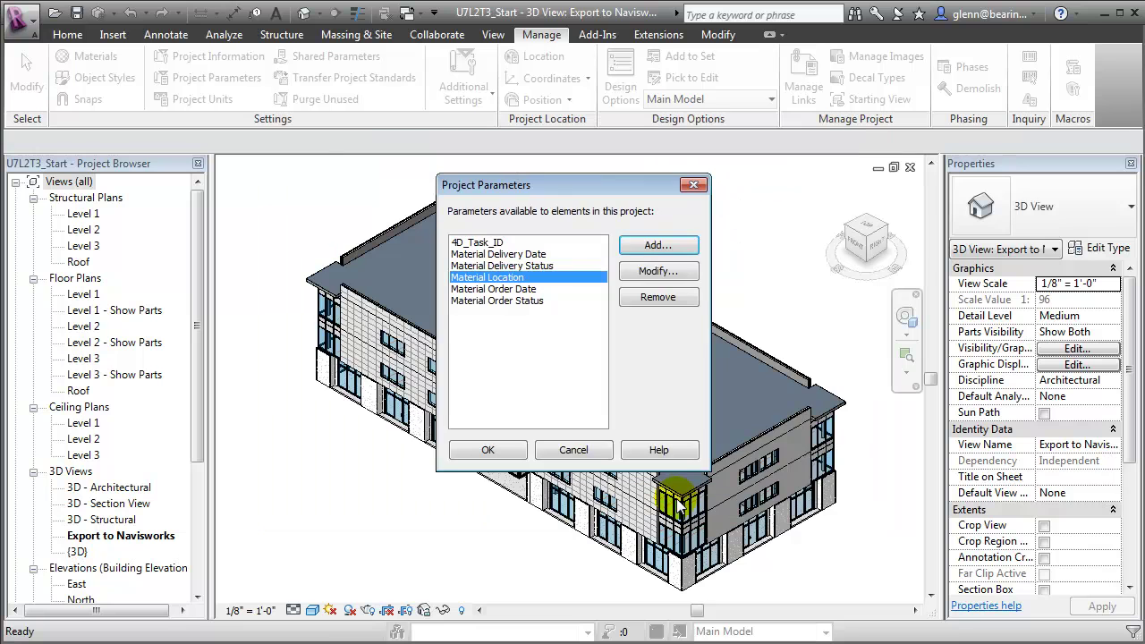
{"action": "left_click", "coordinate": [505, 450]}
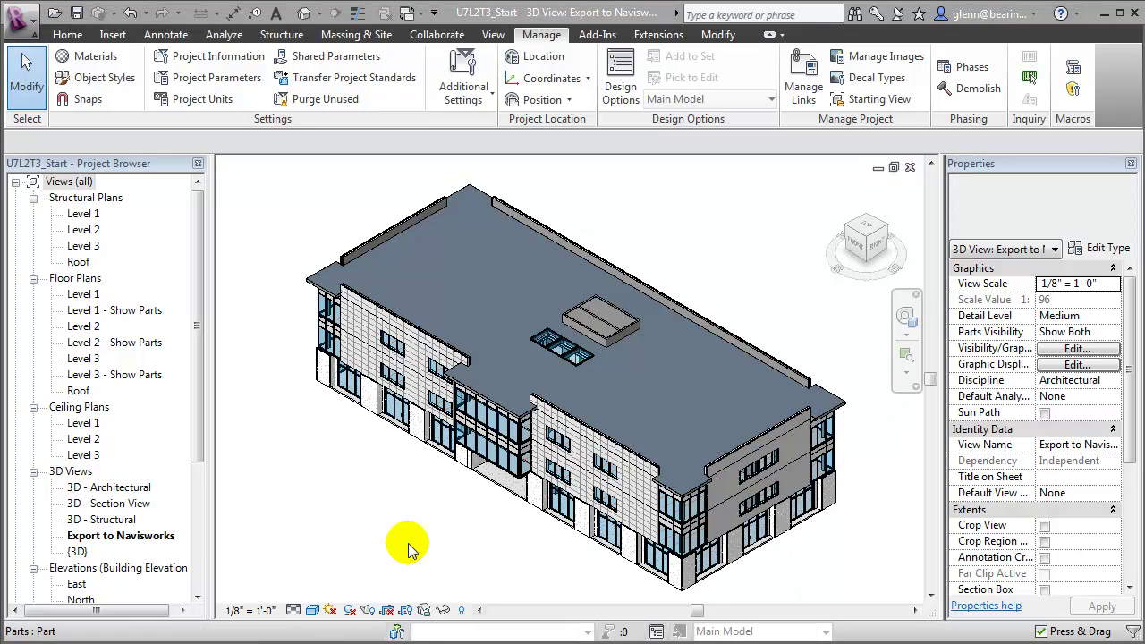
In the 3D - Structural view, set the Level 1 column at G-4 to Material Order Status Ordered and Material Delivery Status Not Delivered.
{"action": "left_click", "coordinate": [124, 522]}
{"action": "double_click", "coordinate": [123, 523]}
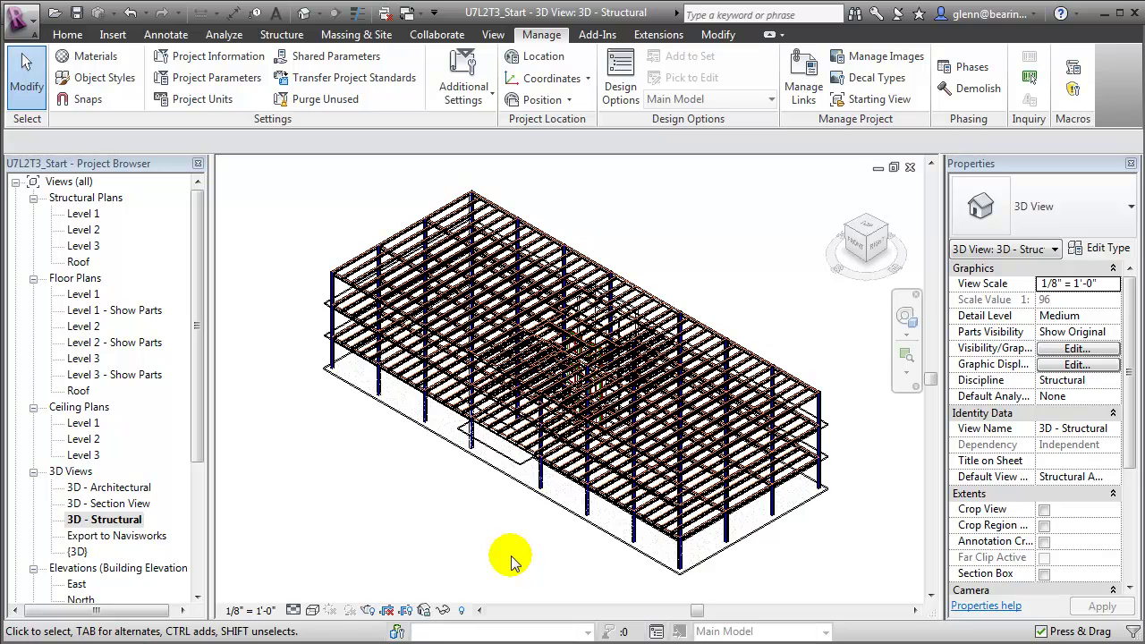
{"action": "left_click", "coordinate": [638, 534]}
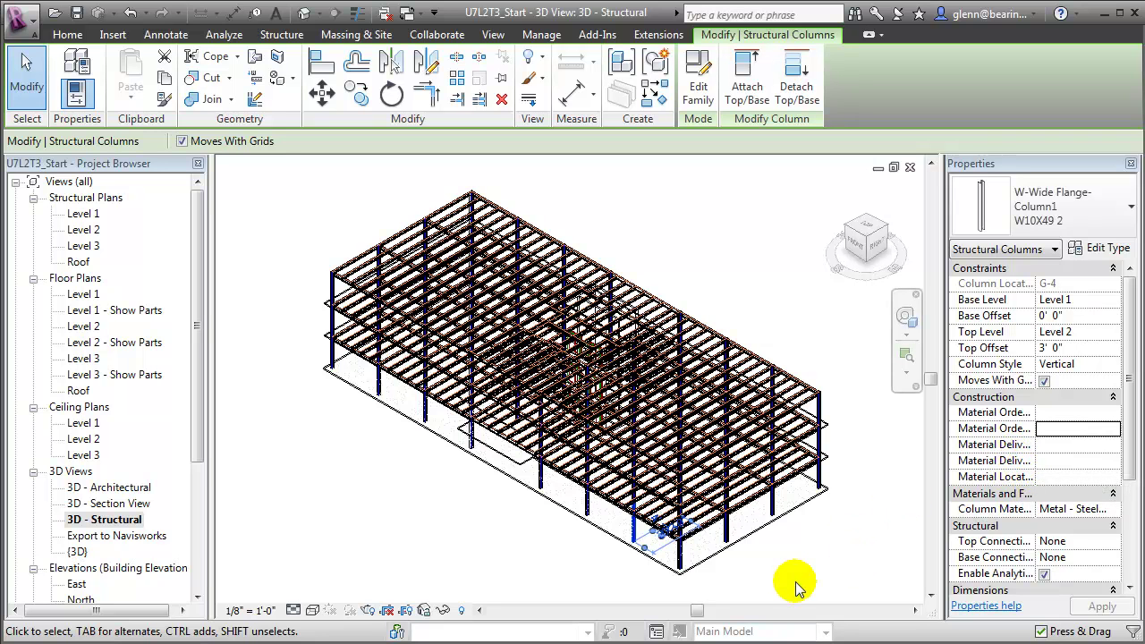
{"action": "left_click", "coordinate": [1110, 430]}
{"action": "left_click", "coordinate": [1110, 431]}
{"action": "left_click", "coordinate": [1086, 429]}
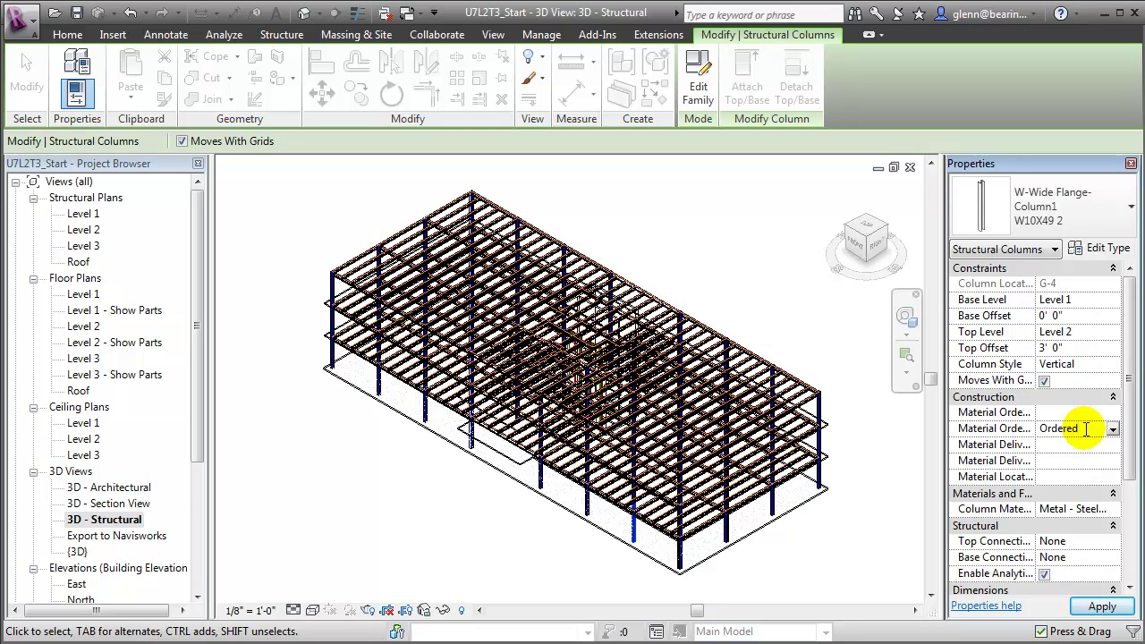
{"action": "left_click", "coordinate": [1057, 458]}
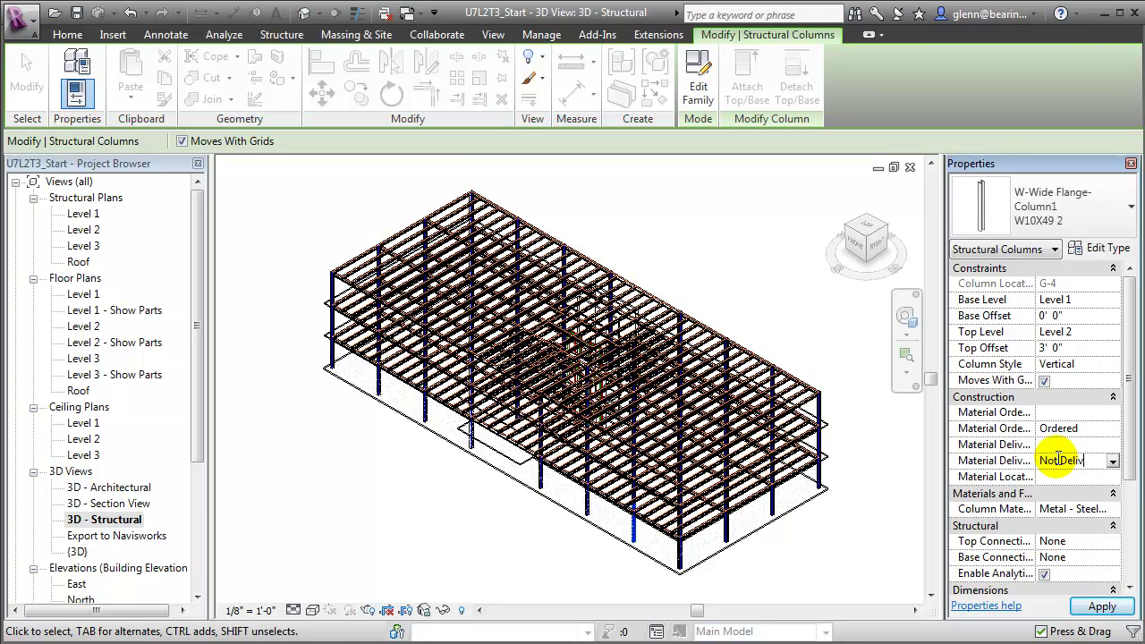
{"action": "left_click", "coordinate": [1101, 606]}
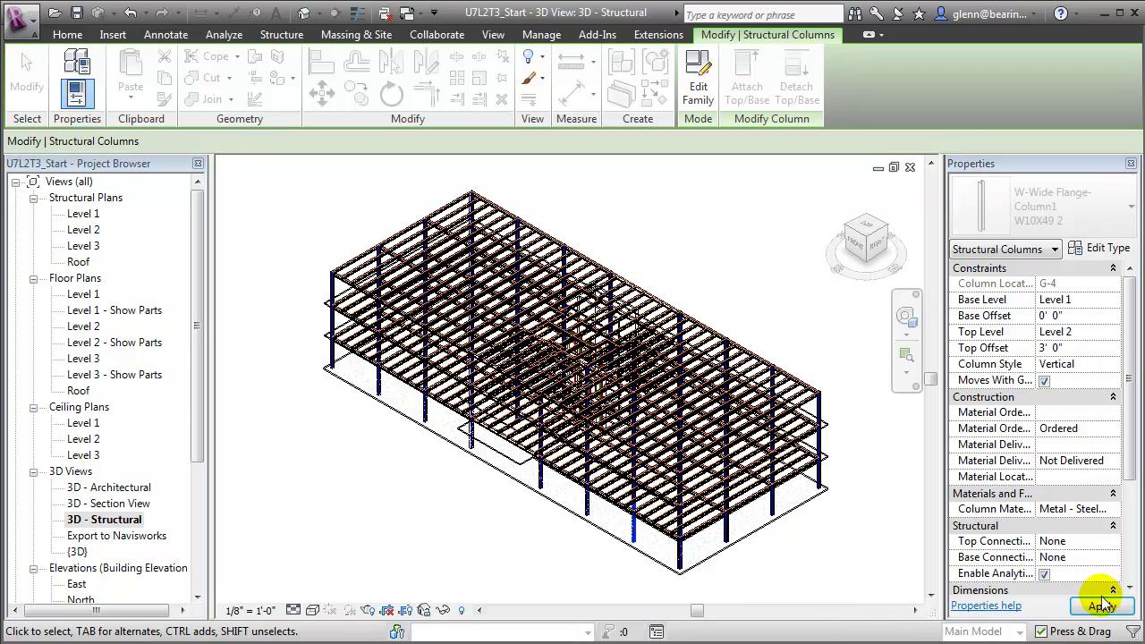
{"action": "left_click", "coordinate": [854, 566]}
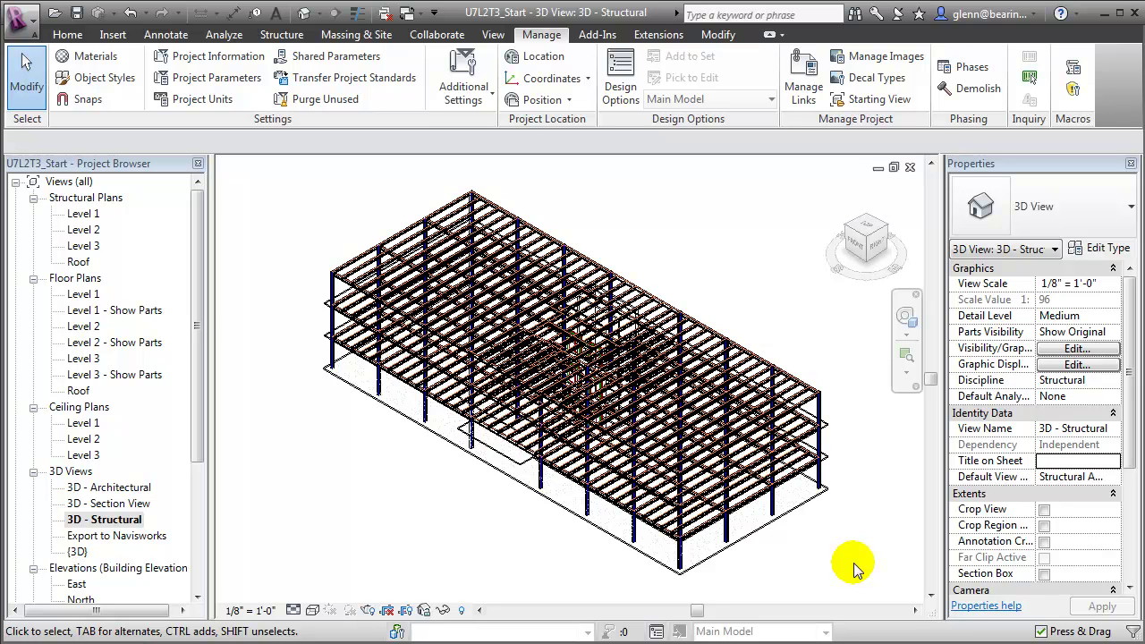
Open the Level 1 ceiling plan, select the whole building and filter the selection to Structural Columns only.
{"action": "left_click", "coordinate": [78, 426]}
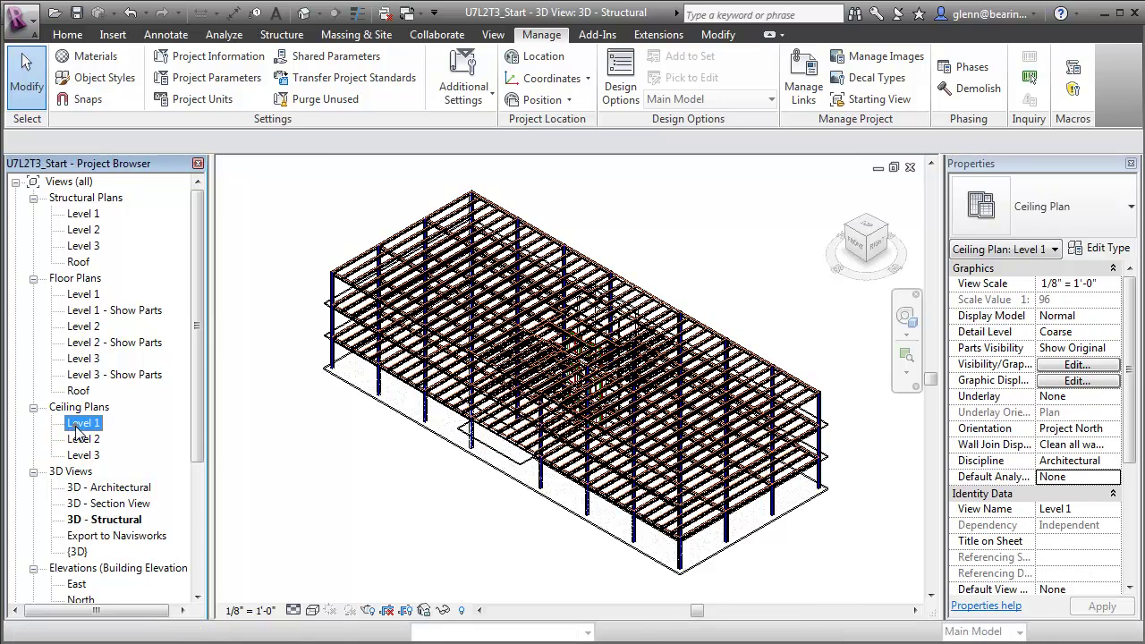
{"action": "double_click", "coordinate": [79, 428]}
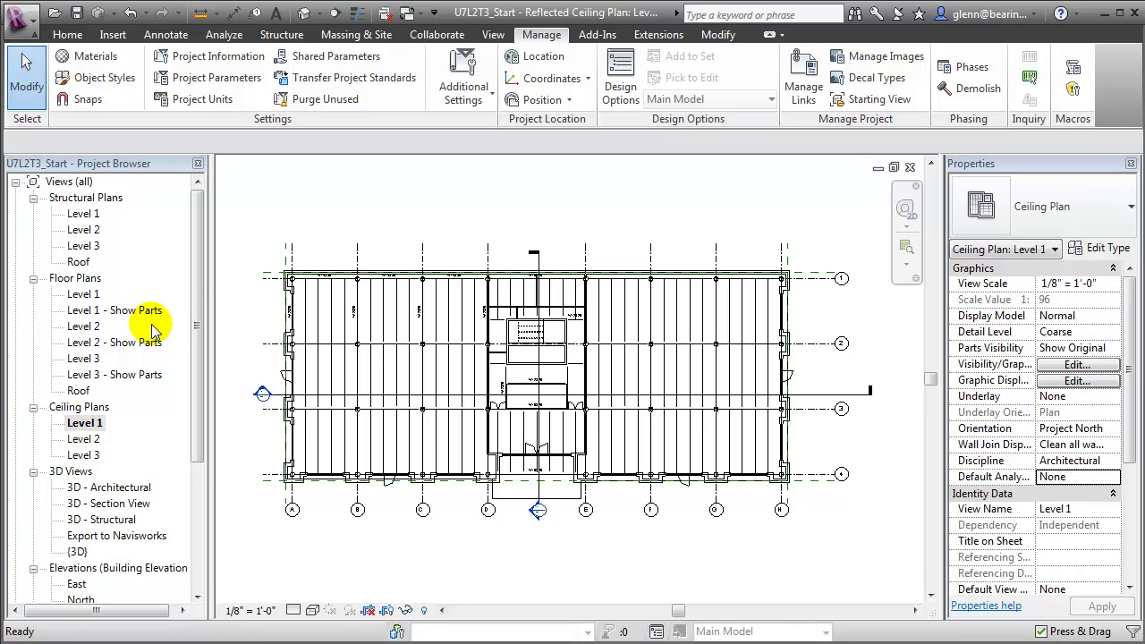
{"action": "left_click_drag", "start_coordinate": [249, 238], "coordinate": [859, 532]}
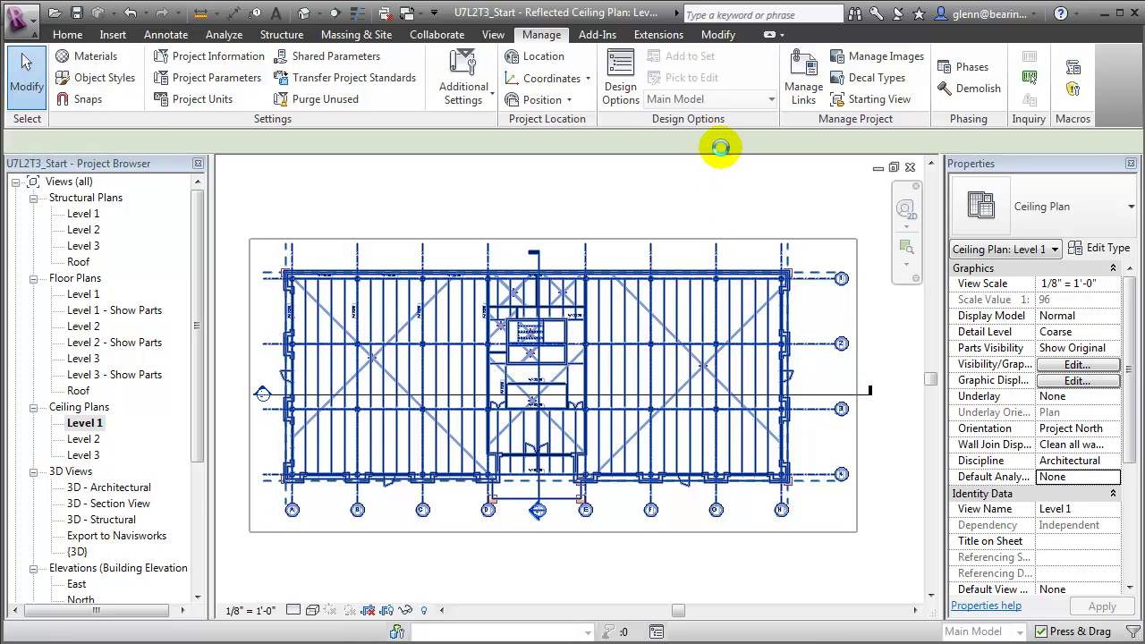
{"action": "left_click", "coordinate": [696, 85]}
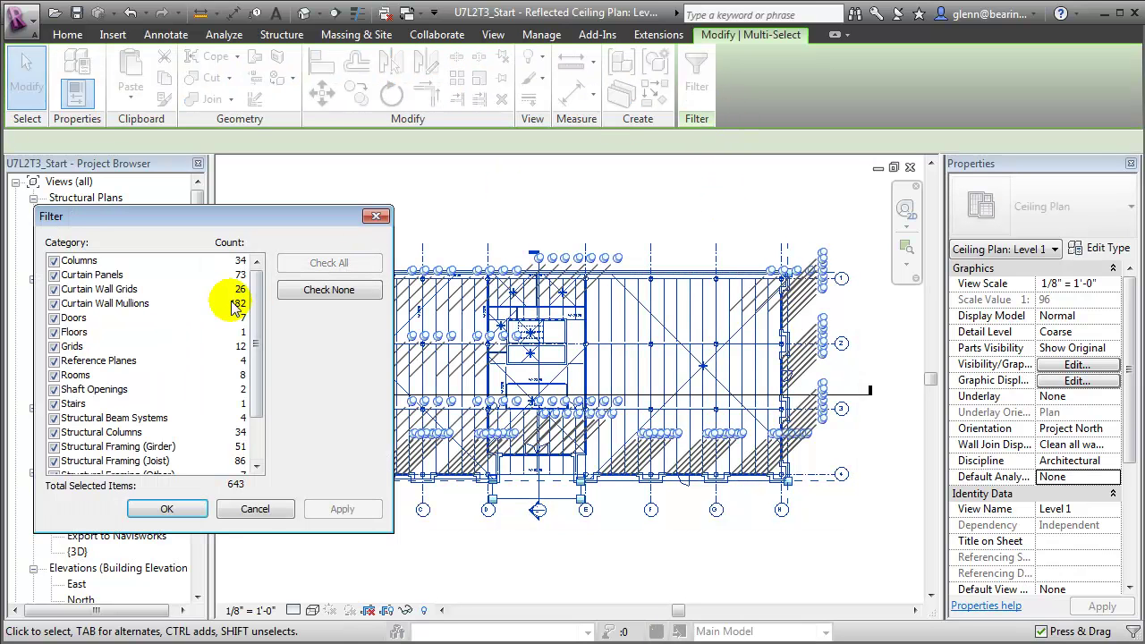
{"action": "left_click", "coordinate": [303, 289]}
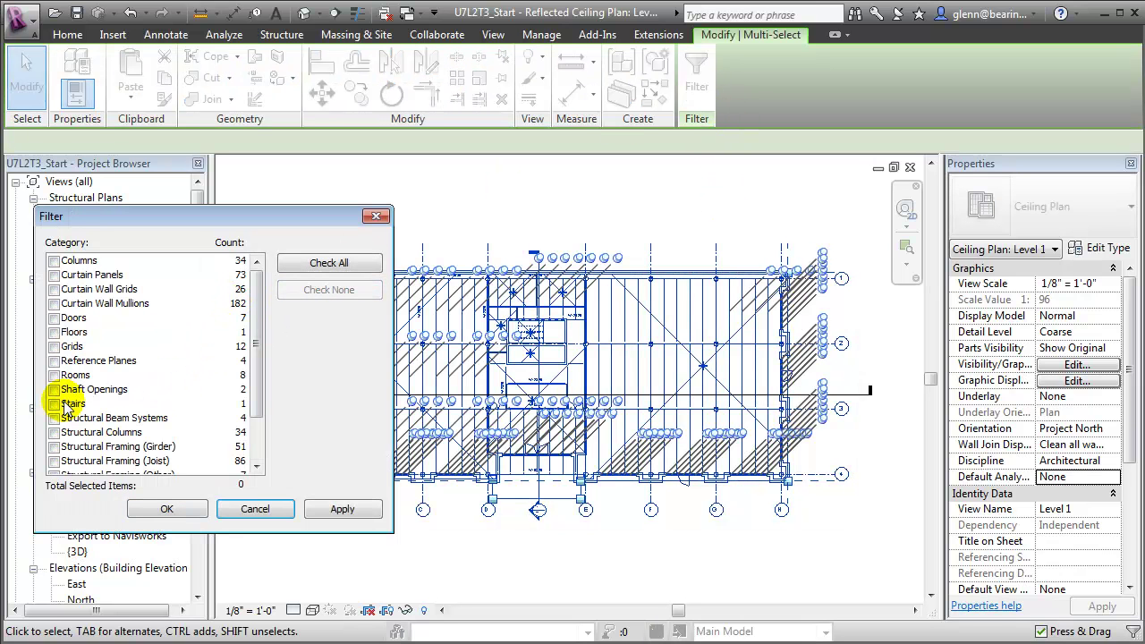
{"action": "left_click", "coordinate": [54, 432]}
{"action": "left_click", "coordinate": [145, 507]}
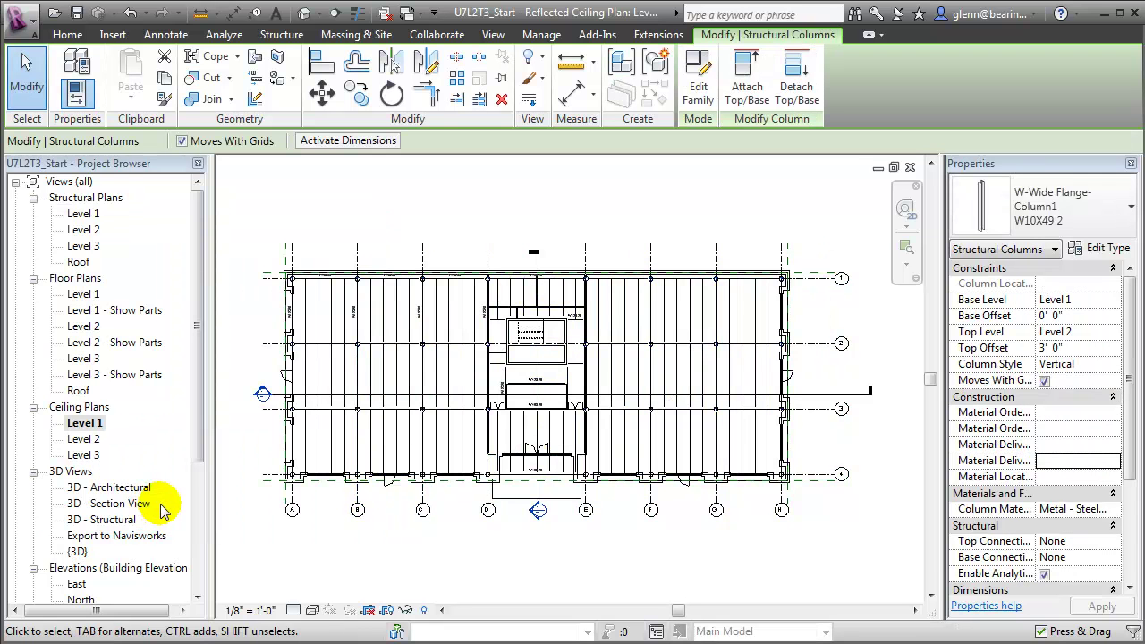
Set the selected columns' Material Order Status to Ordered and Material Delivery Status to Not Delivered.
{"action": "left_click", "coordinate": [1109, 428]}
{"action": "left_click", "coordinate": [1115, 430]}
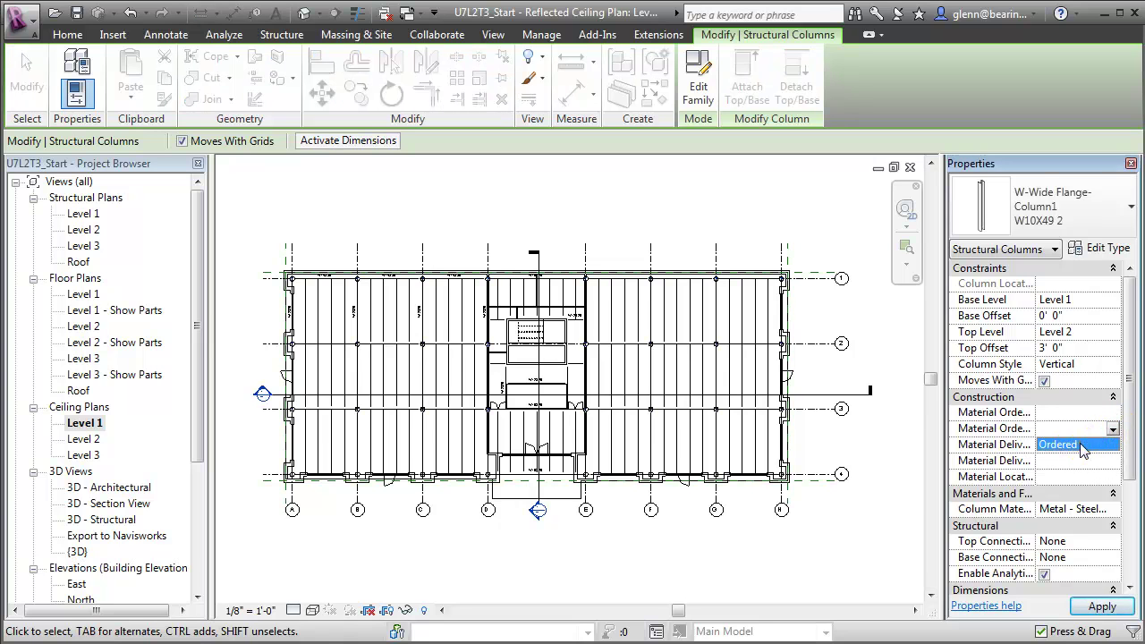
{"action": "left_click", "coordinate": [1081, 445]}
{"action": "left_click", "coordinate": [1100, 461]}
{"action": "left_click", "coordinate": [1113, 461]}
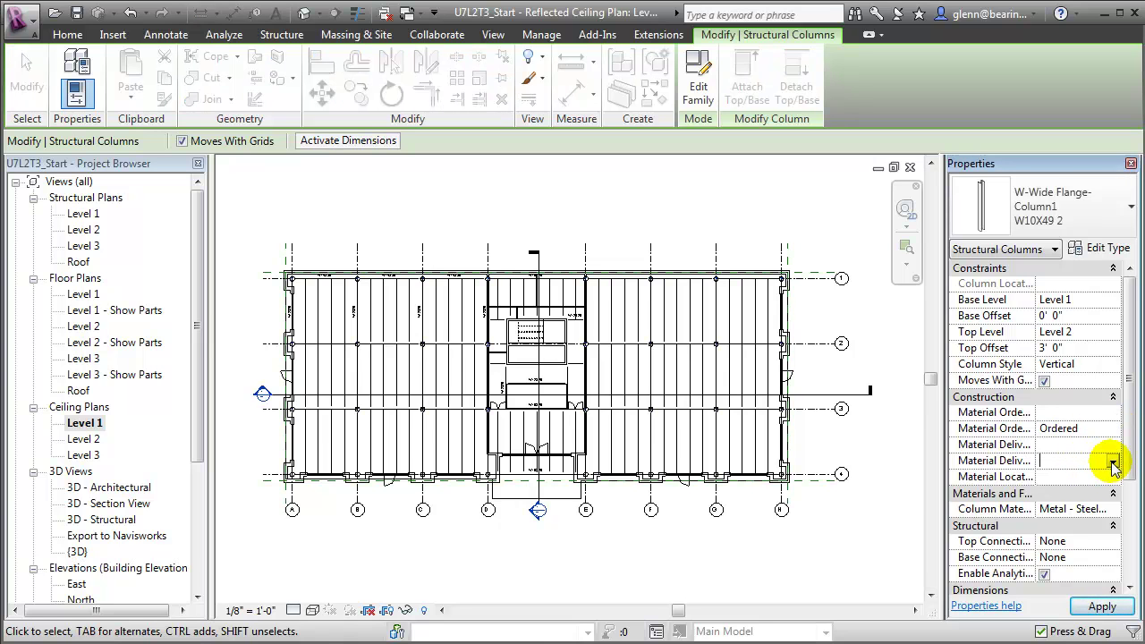
{"action": "left_click", "coordinate": [1078, 474]}
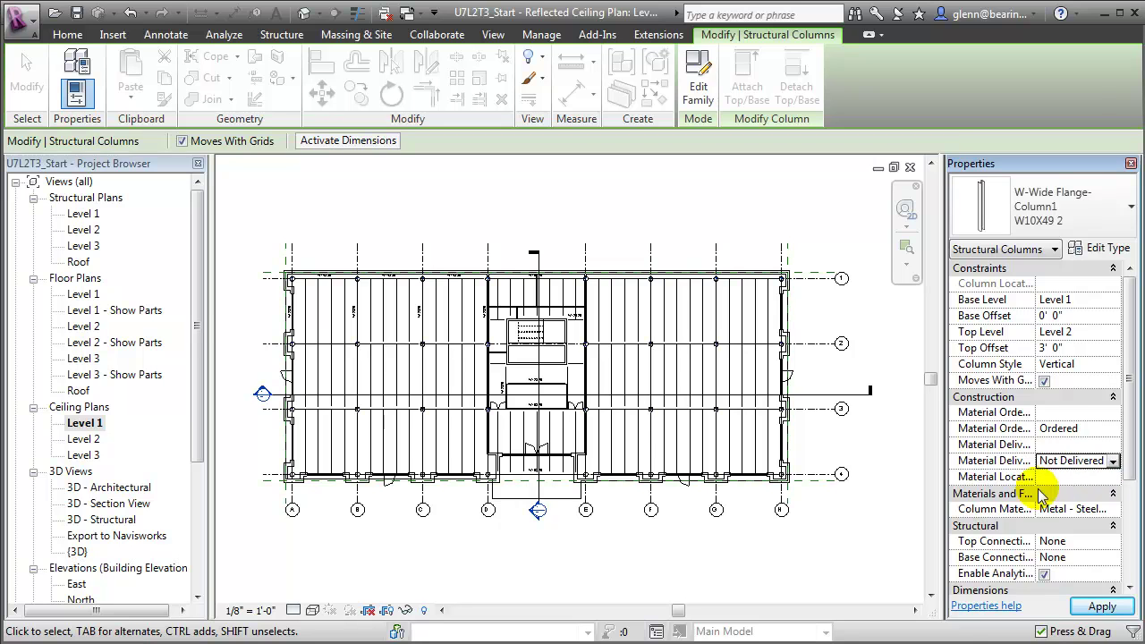
{"action": "left_click", "coordinate": [847, 547]}
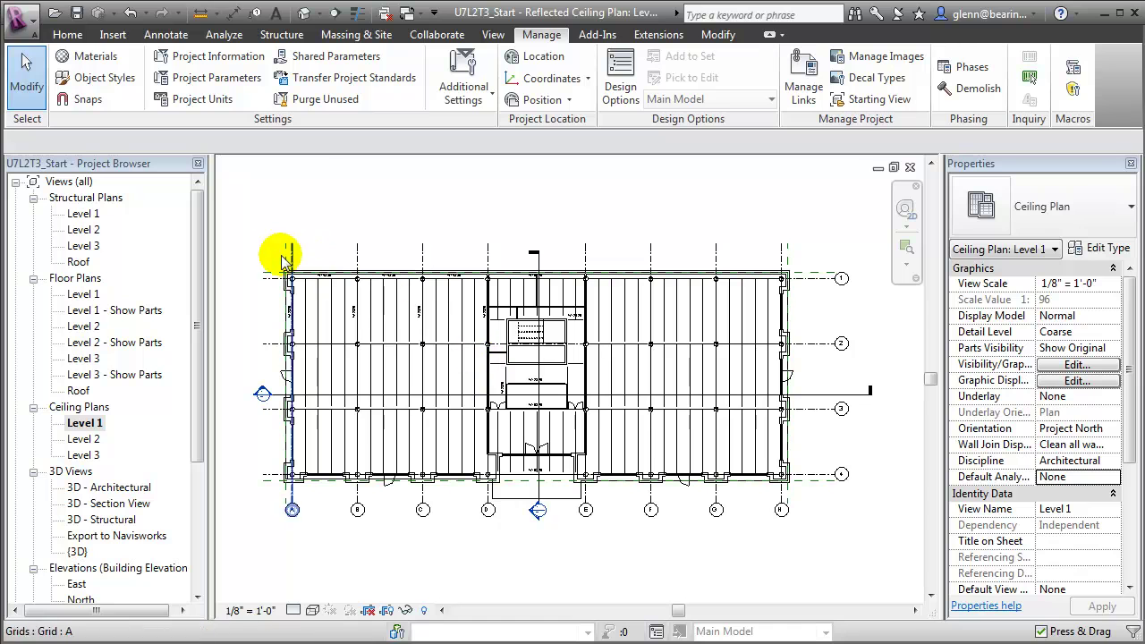
Select the elements within grids A to C and 1 to 3, and filter the selection to Structural Columns only.
{"action": "left_click_drag", "start_coordinate": [268, 256], "coordinate": [447, 433]}
{"action": "left_click", "coordinate": [697, 76]}
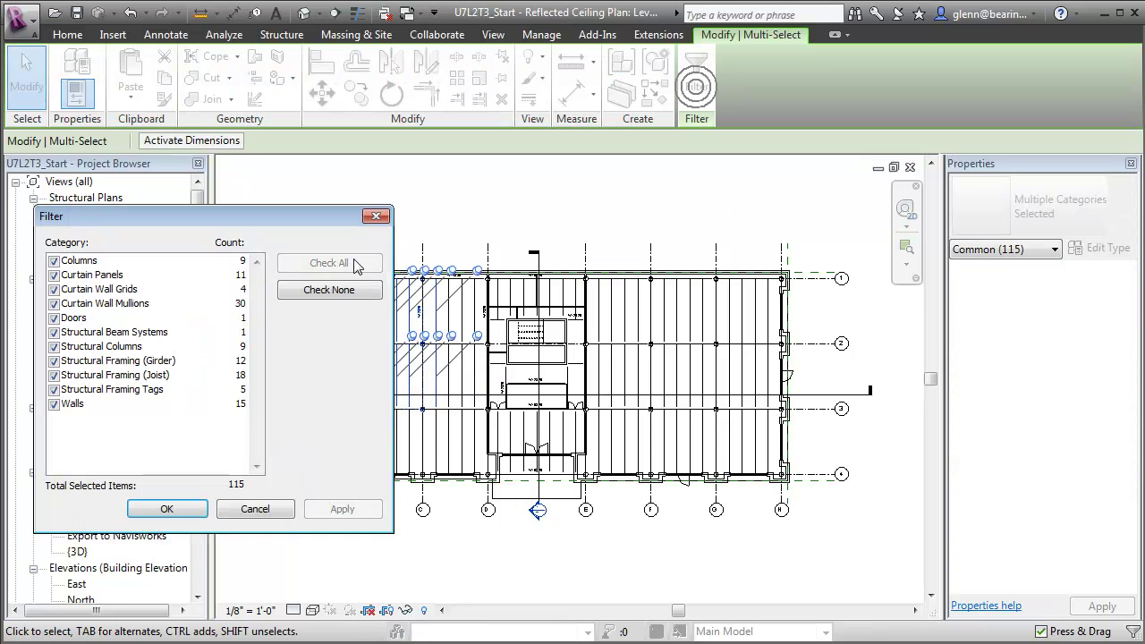
{"action": "left_click", "coordinate": [313, 293]}
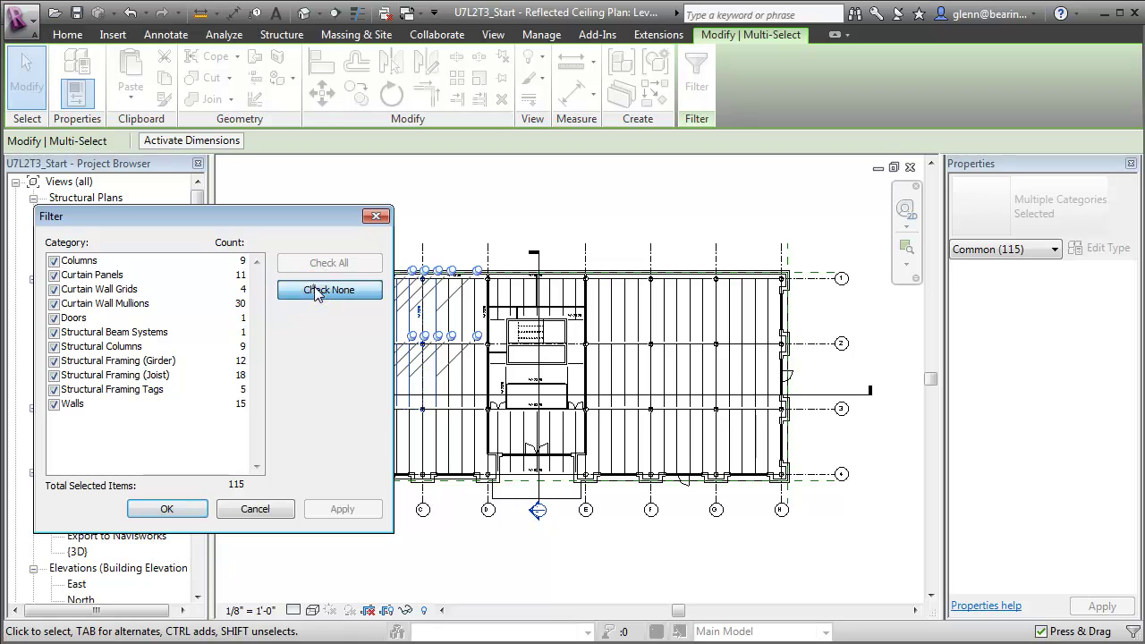
{"action": "left_click", "coordinate": [53, 347]}
{"action": "left_click", "coordinate": [167, 508]}
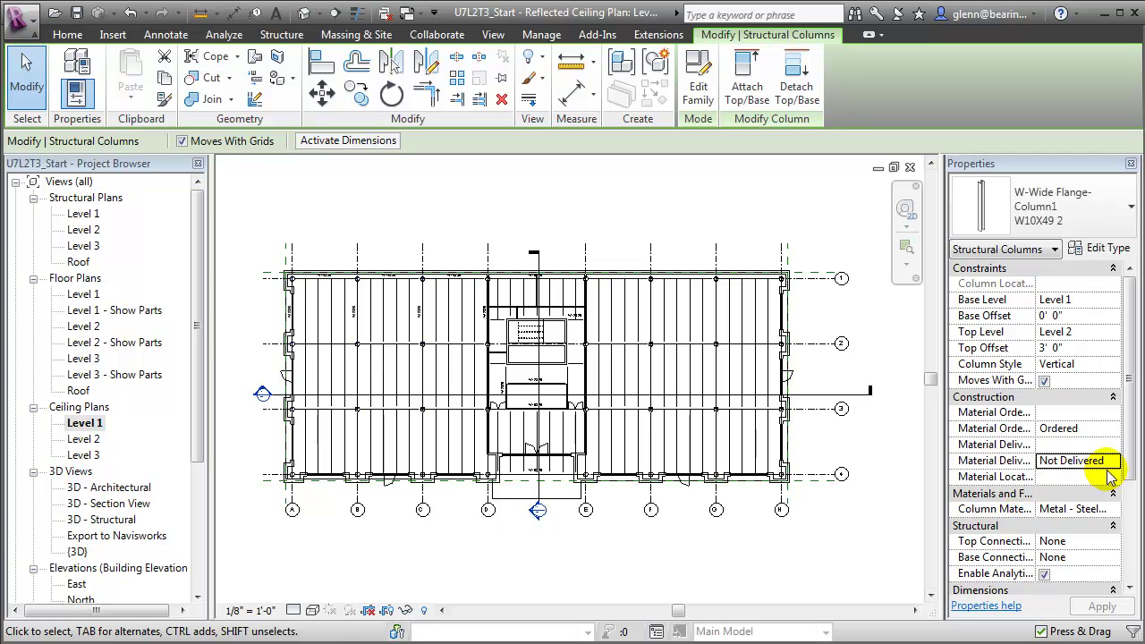
Set the Material Delivery Status of the selected columns to Delivered.
{"action": "left_click", "coordinate": [1107, 465]}
{"action": "type", "text": "Delivered"}
{"action": "left_click", "coordinate": [1079, 477]}
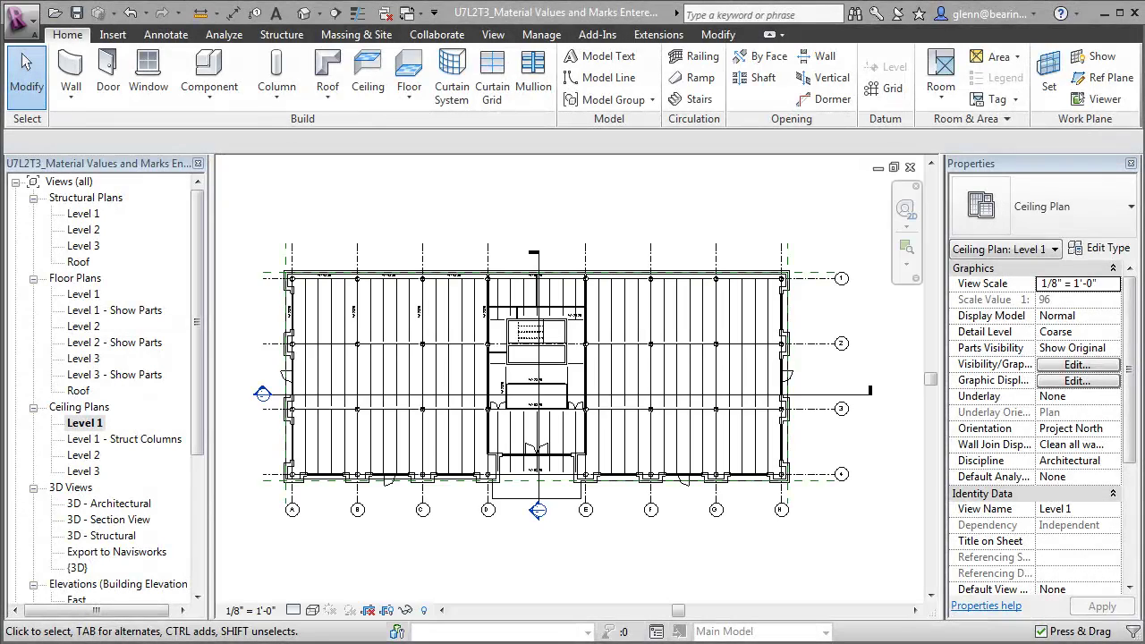
Create a new schedule of building components for the Structural Columns category in the New Construction phase.
{"action": "left_click", "coordinate": [492, 36]}
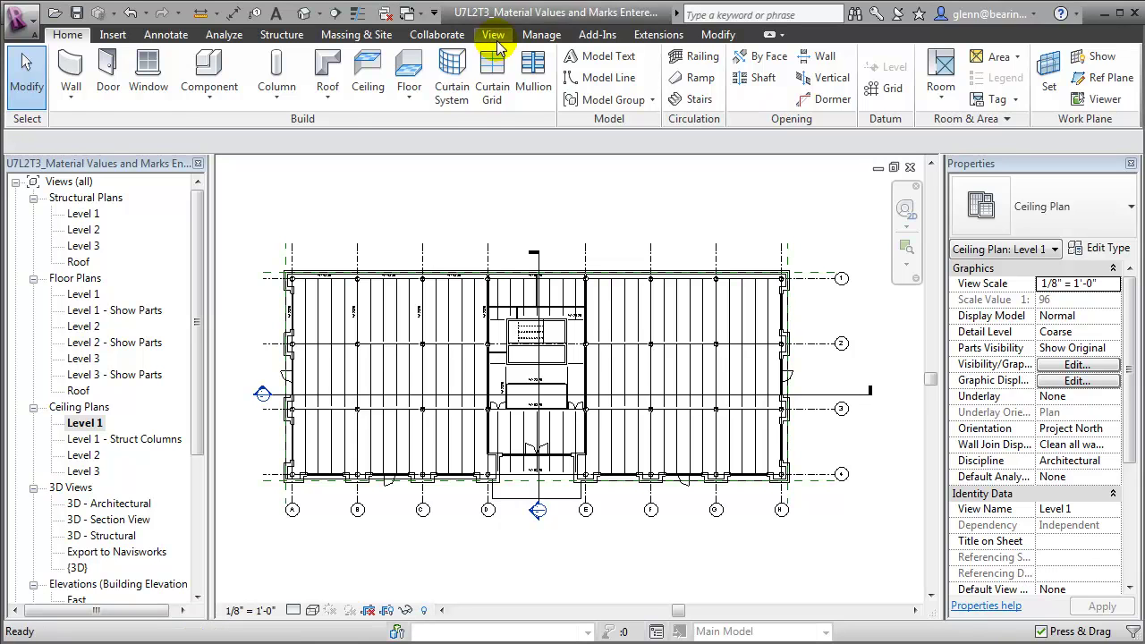
{"action": "left_click", "coordinate": [564, 99]}
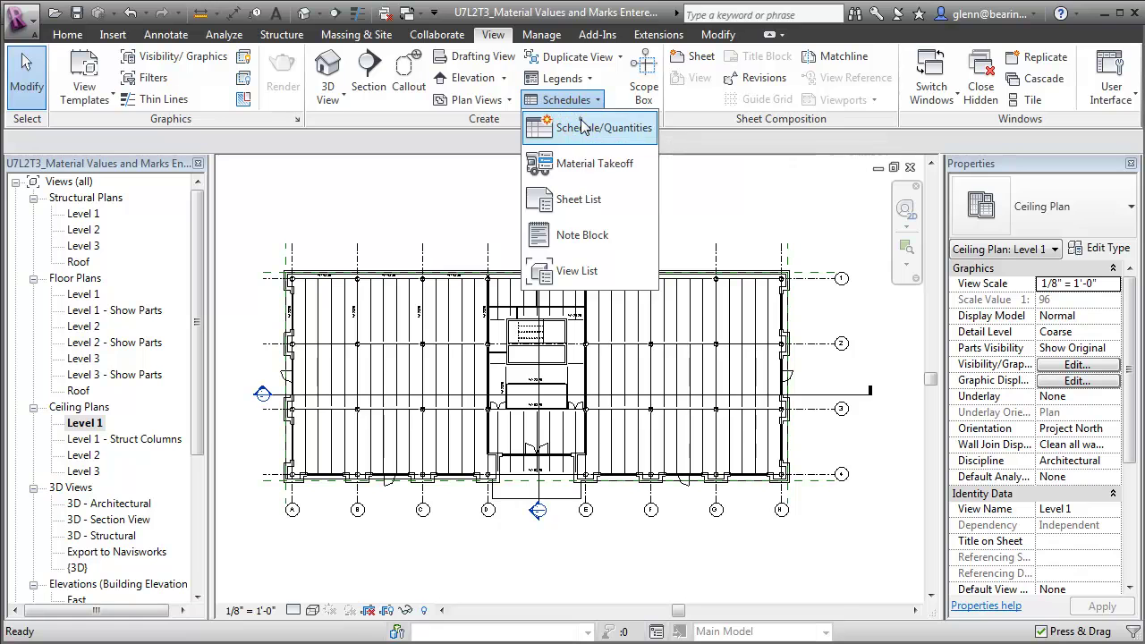
{"action": "left_click", "coordinate": [582, 127]}
{"action": "left_click_drag", "start_coordinate": [552, 274], "coordinate": [562, 387]}
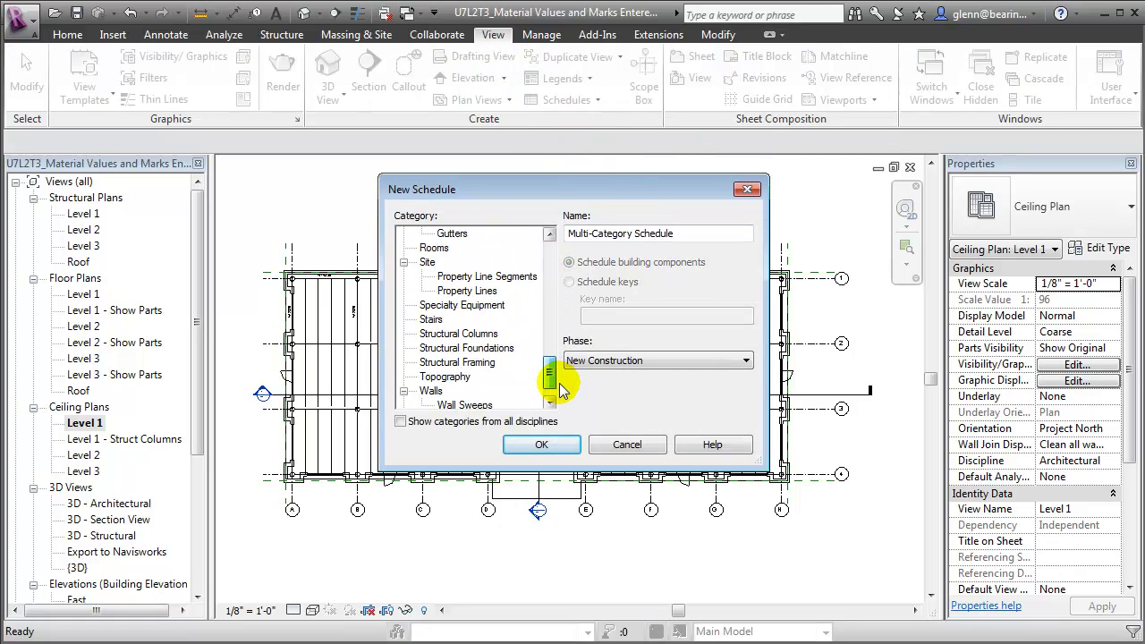
{"action": "left_click", "coordinate": [470, 332]}
{"action": "left_click", "coordinate": [543, 445]}
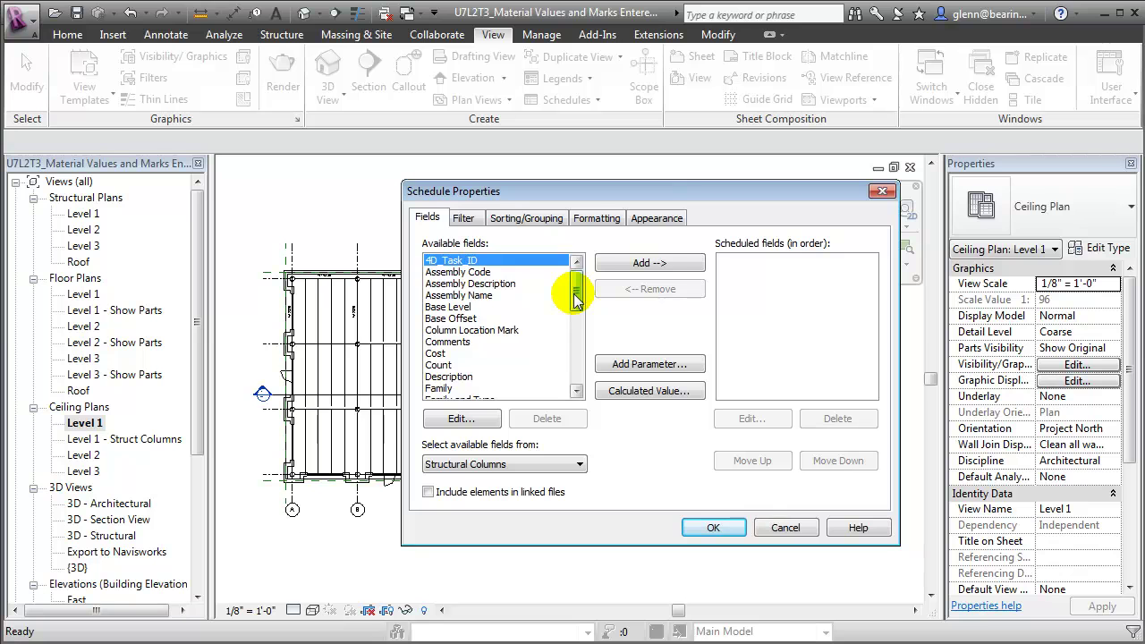
Add the Base Level, Mark and 4D_Task_ID fields to the structural column schedule, in that order.
{"action": "mouse_move", "coordinate": [575, 302]}
{"action": "left_mouse_down"}
{"action": "mouse_move", "coordinate": [577, 316]}
{"action": "mouse_move", "coordinate": [568, 302]}
{"action": "left_mouse_up"}
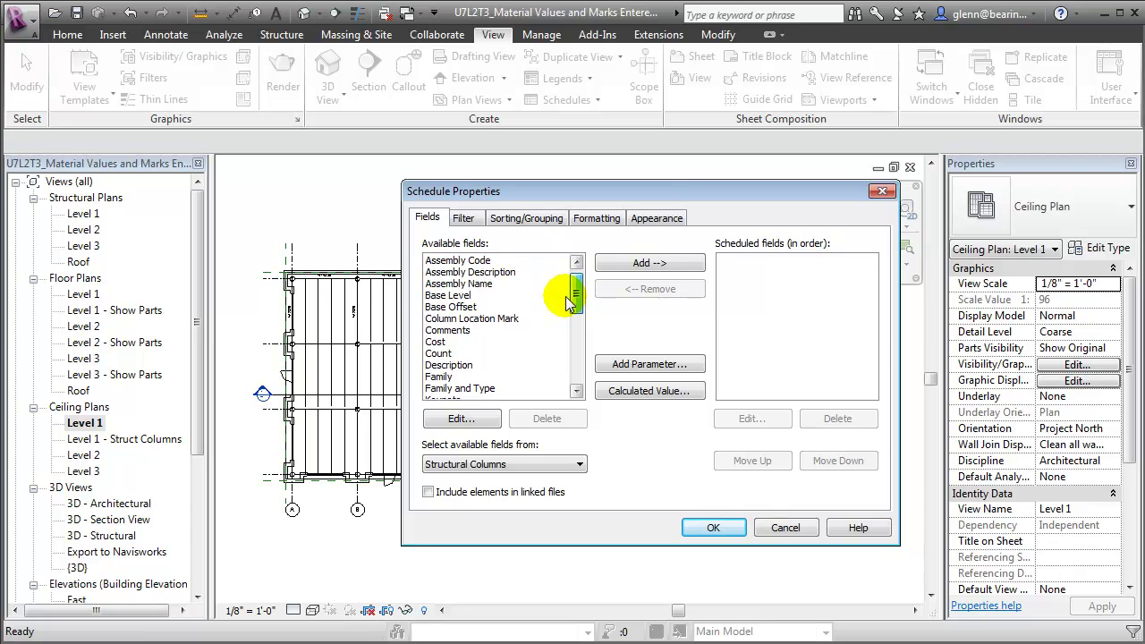
{"action": "left_click", "coordinate": [464, 295]}
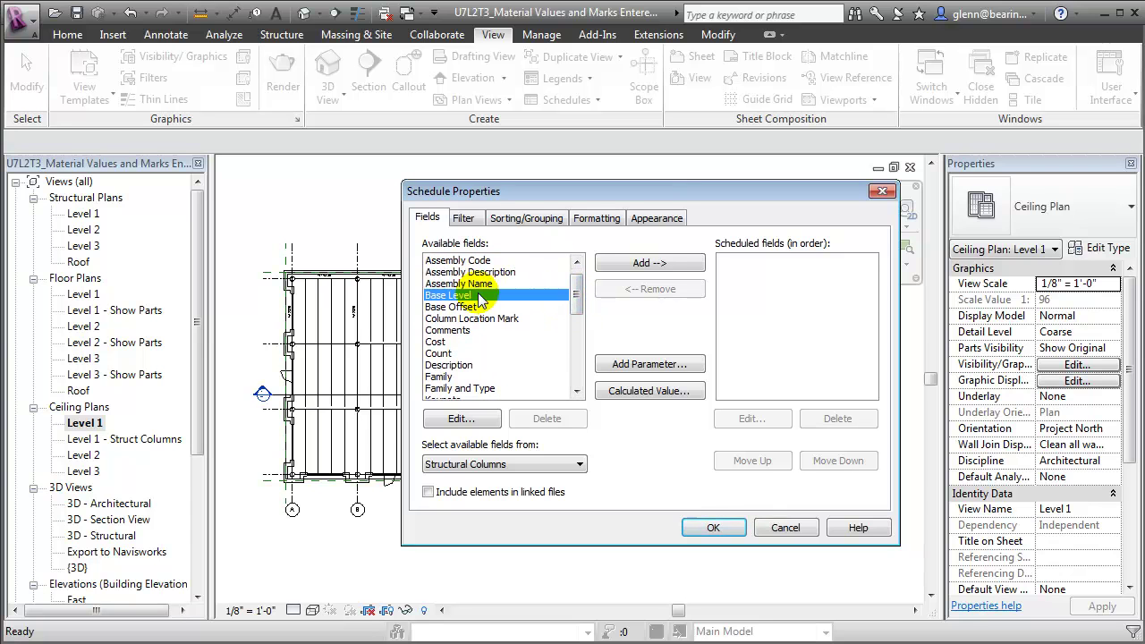
{"action": "left_click", "coordinate": [623, 268]}
{"action": "left_click_drag", "start_coordinate": [577, 295], "coordinate": [575, 322]}
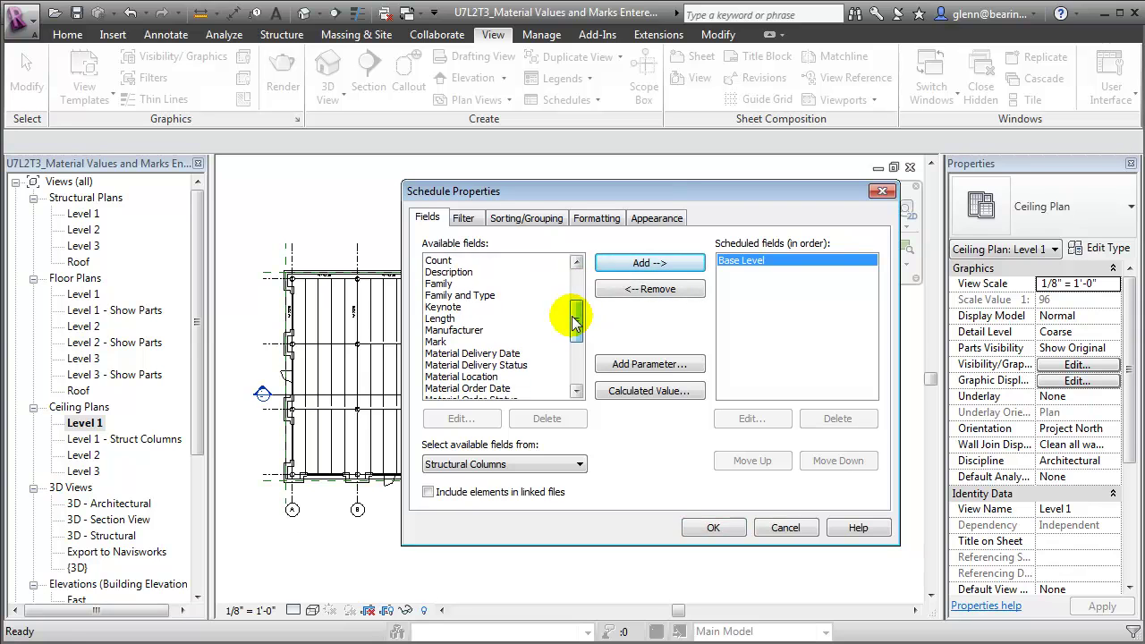
{"action": "left_click", "coordinate": [436, 347]}
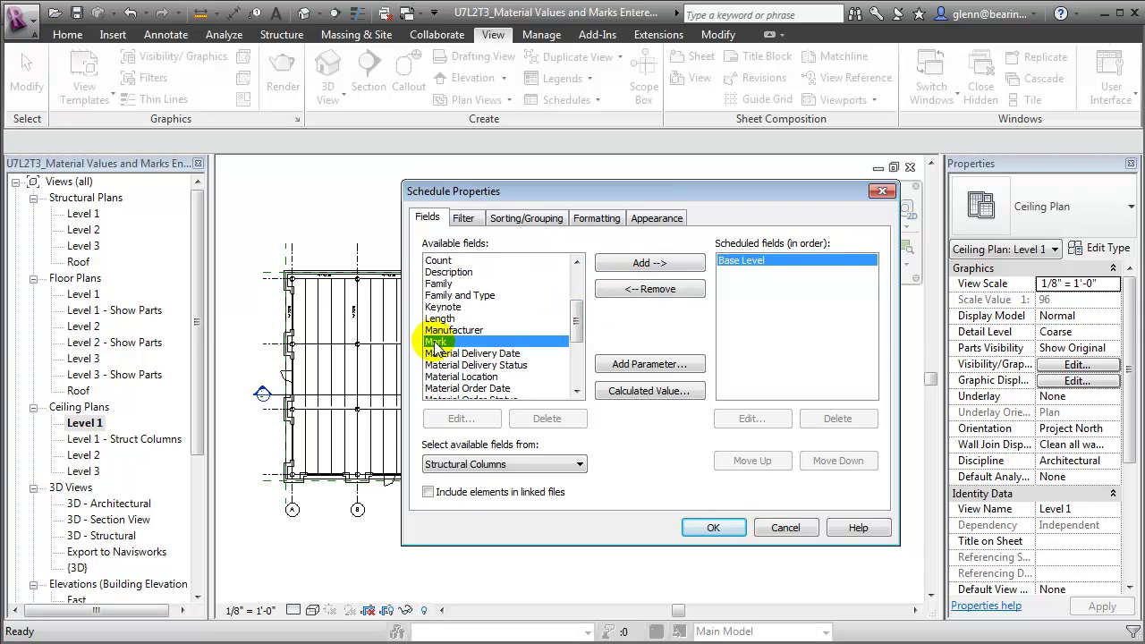
{"action": "left_click", "coordinate": [630, 265]}
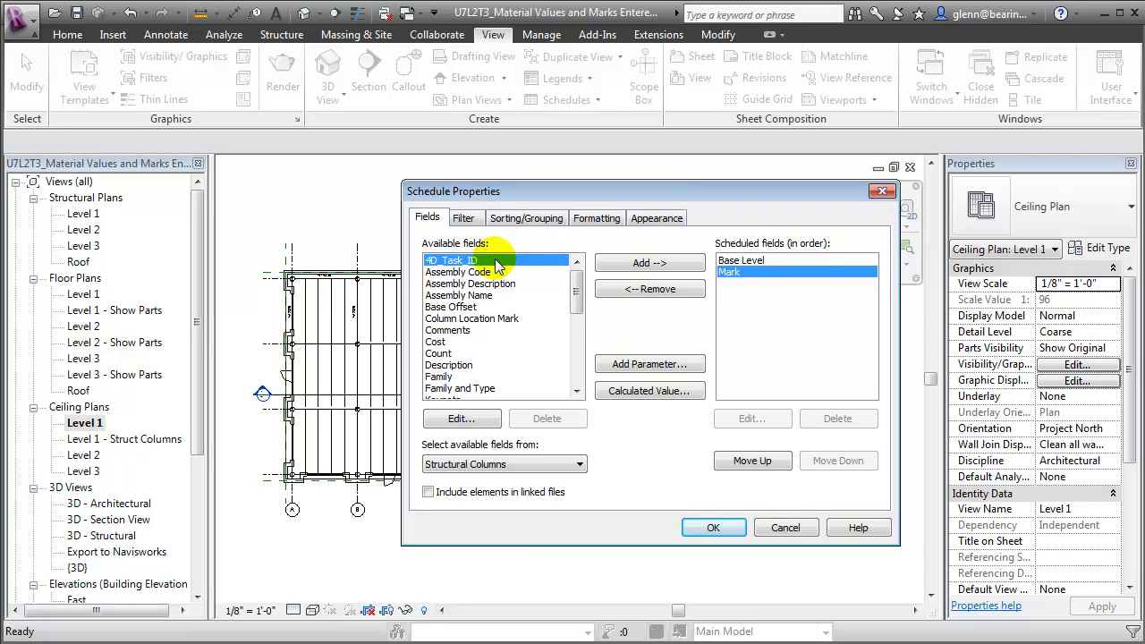
{"action": "left_click", "coordinate": [649, 263]}
Add the Material Order Date, Material Order Status, Material Delivery Date, Material Delivery Status and Material Location fields to the schedule.
{"action": "left_click_drag", "start_coordinate": [577, 298], "coordinate": [580, 341]}
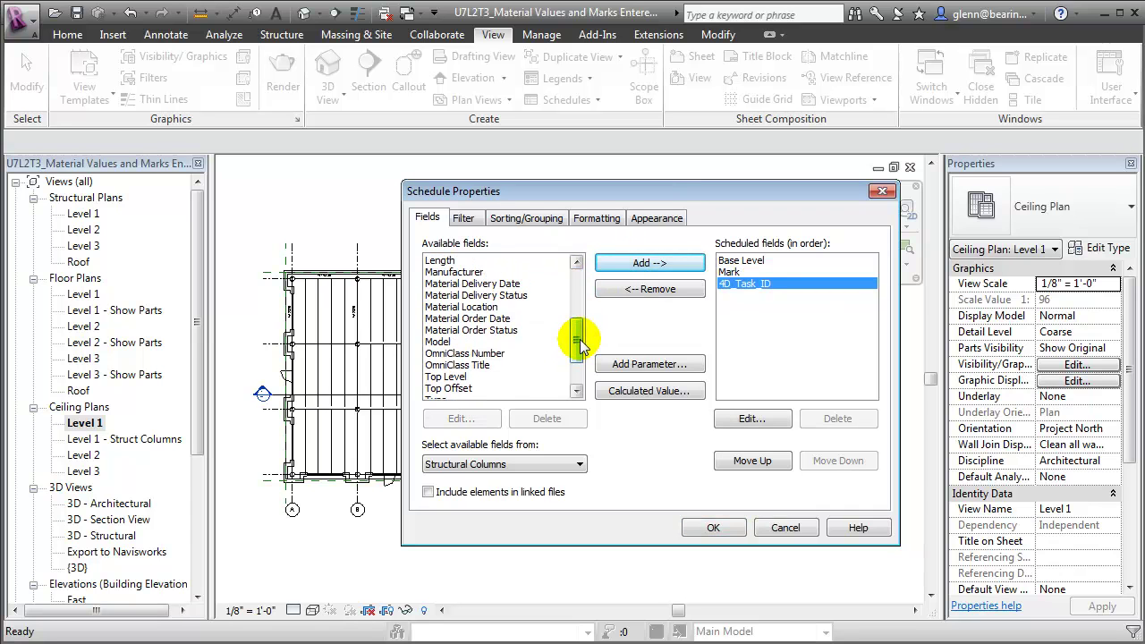
{"action": "left_click", "coordinate": [497, 318]}
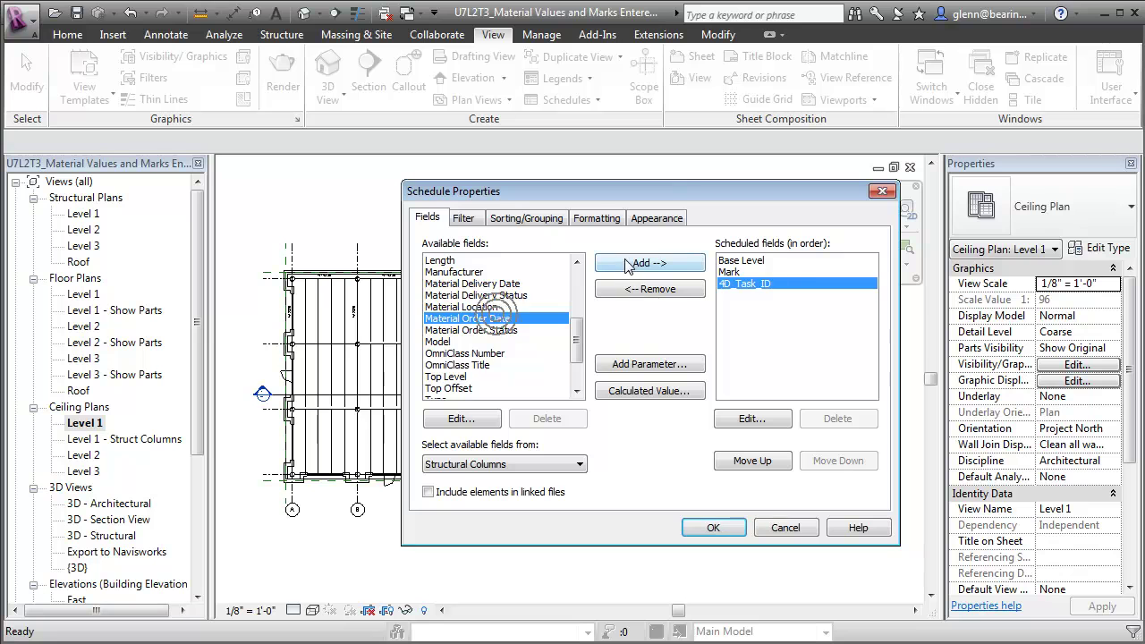
{"action": "left_click", "coordinate": [626, 267]}
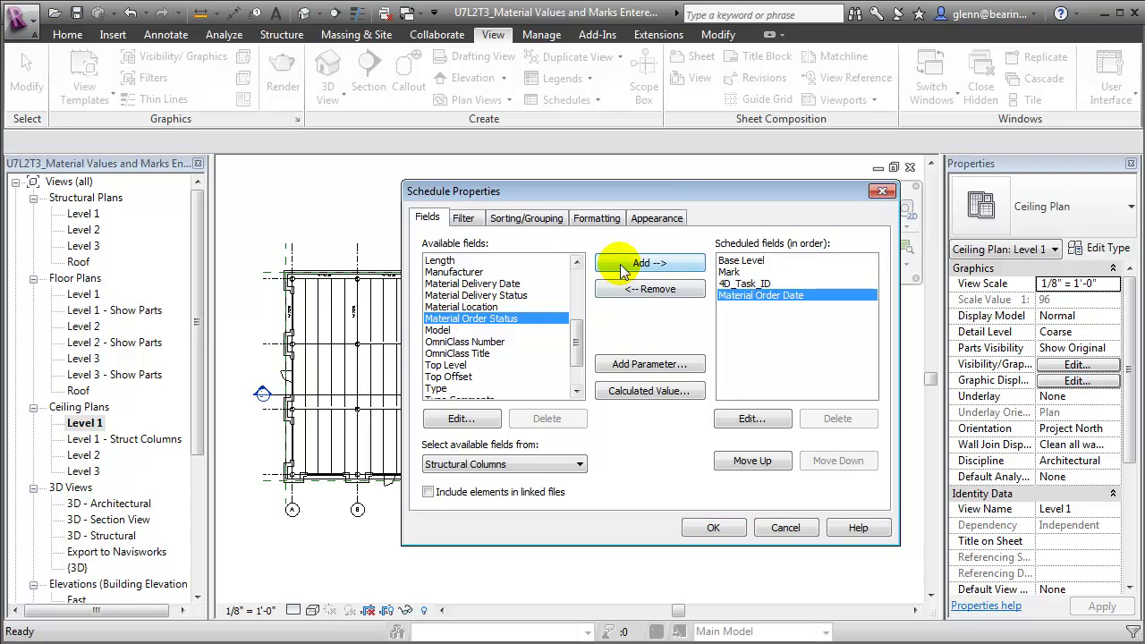
{"action": "left_click", "coordinate": [620, 273]}
{"action": "left_click", "coordinate": [519, 284]}
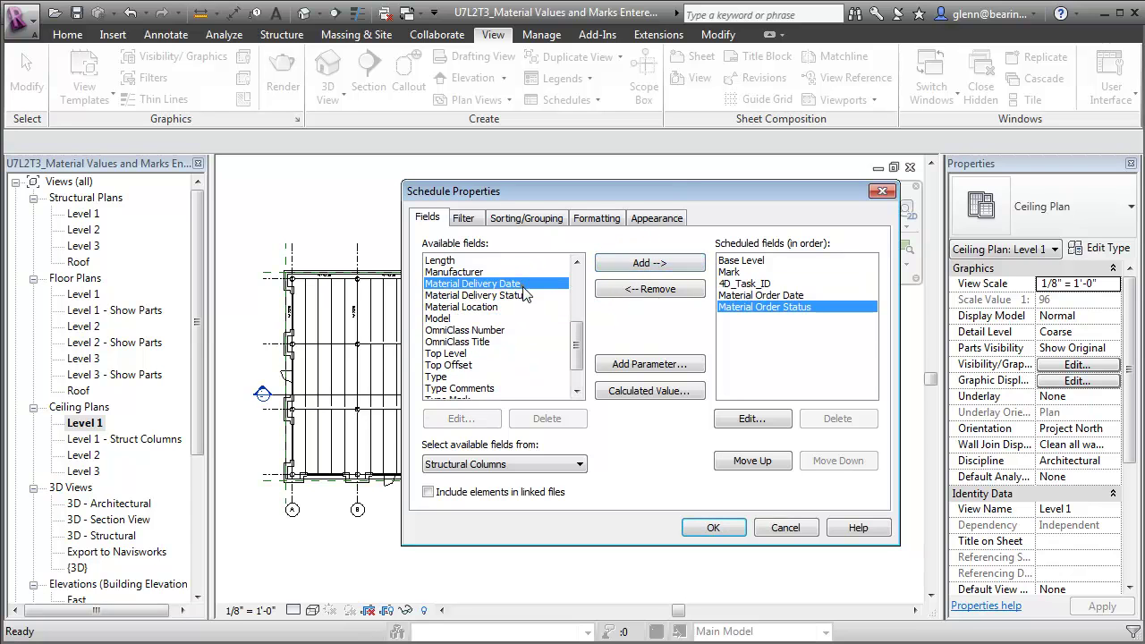
{"action": "left_click", "coordinate": [624, 266]}
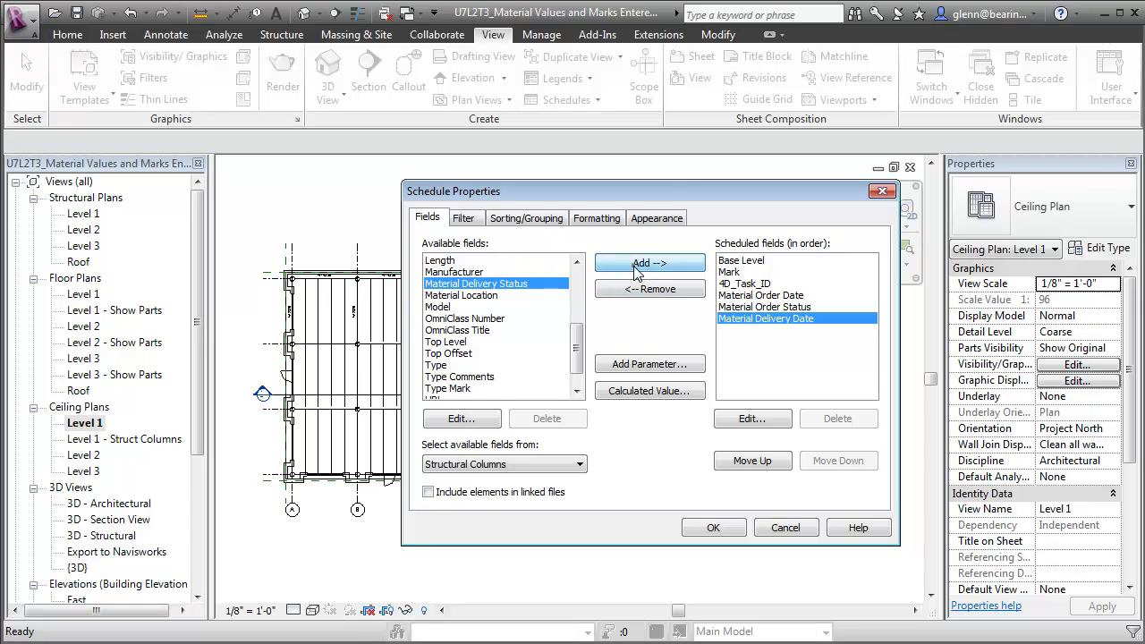
{"action": "left_click", "coordinate": [636, 266]}
{"action": "left_click", "coordinate": [521, 284]}
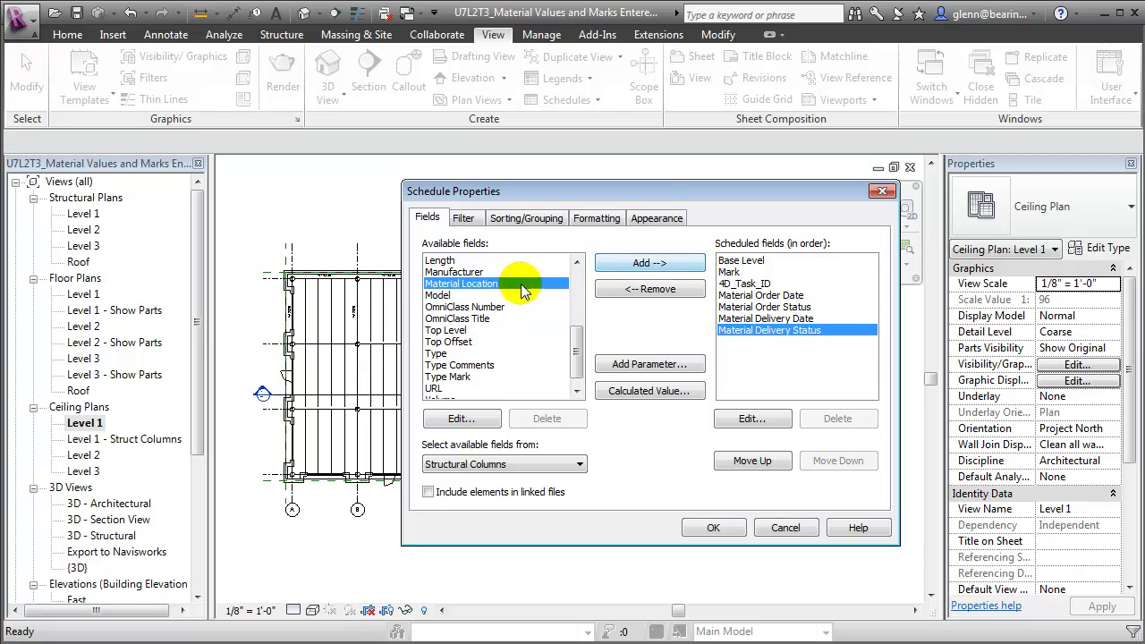
{"action": "left_click", "coordinate": [649, 264]}
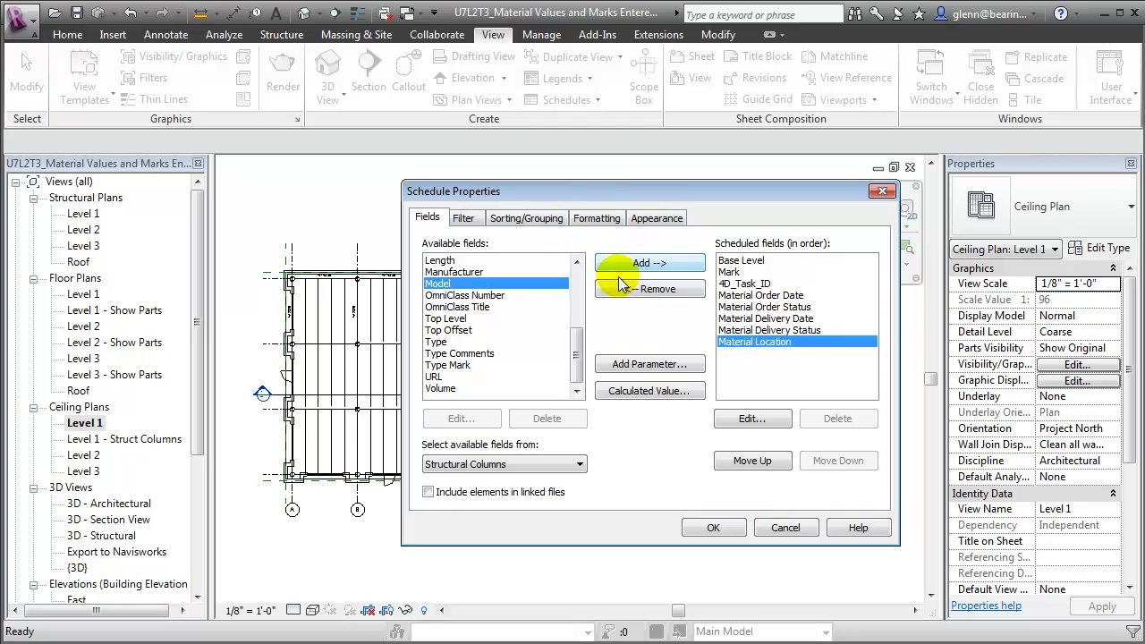
Sort the schedule by 4D_Task_ID, then by Material Order Status, then by Mark, all ascending.
{"action": "left_click", "coordinate": [551, 224]}
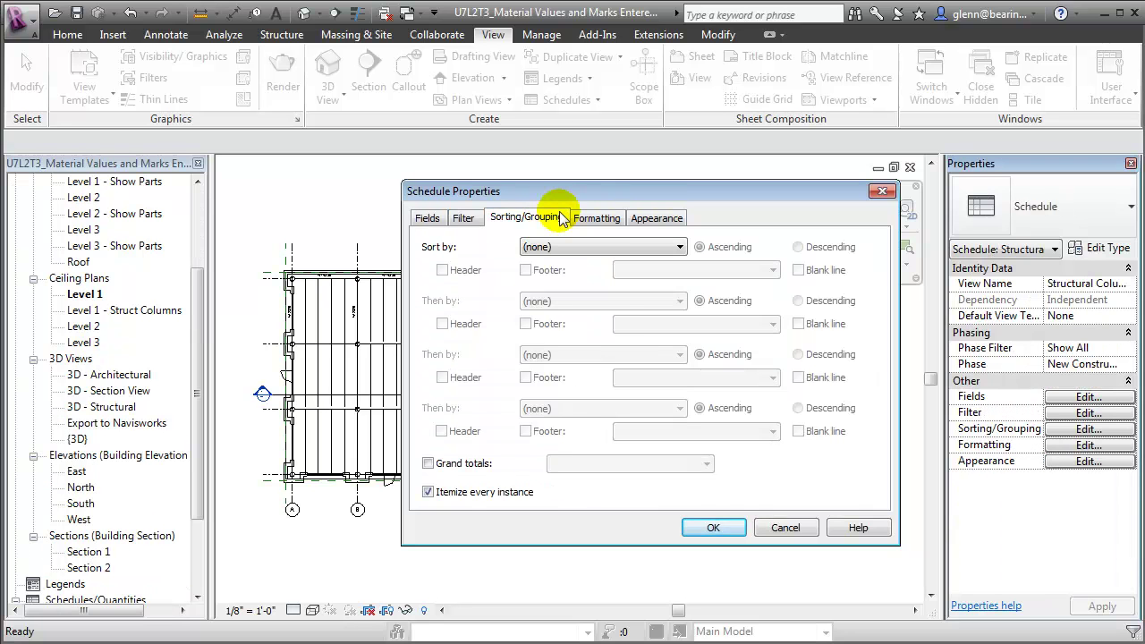
{"action": "left_click", "coordinate": [543, 246]}
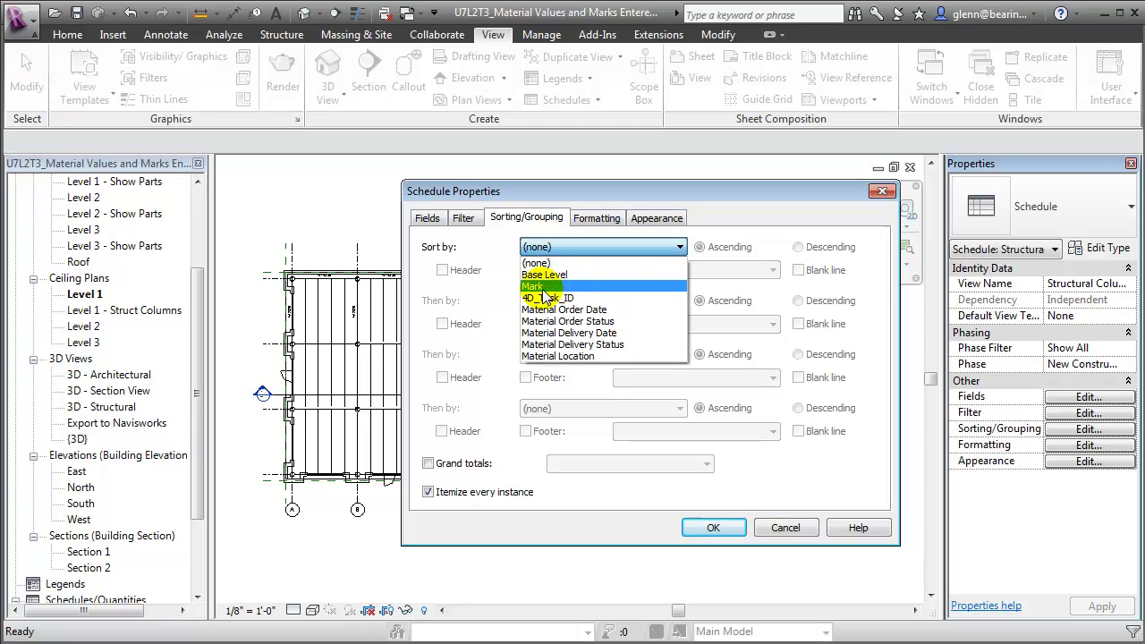
{"action": "left_click", "coordinate": [546, 298]}
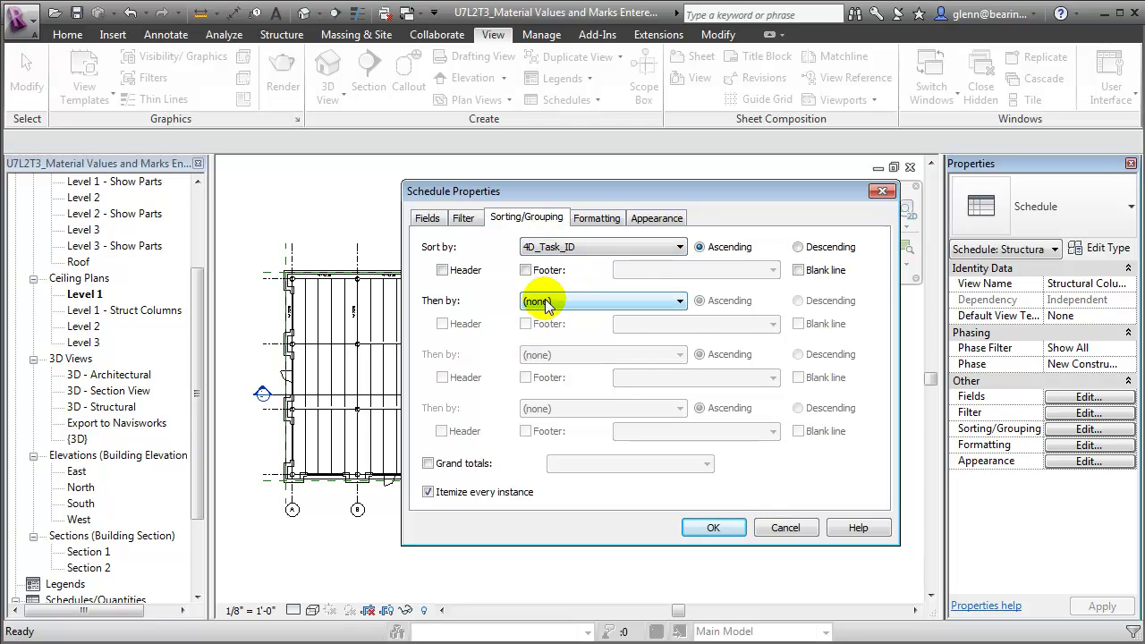
{"action": "left_click", "coordinate": [541, 300]}
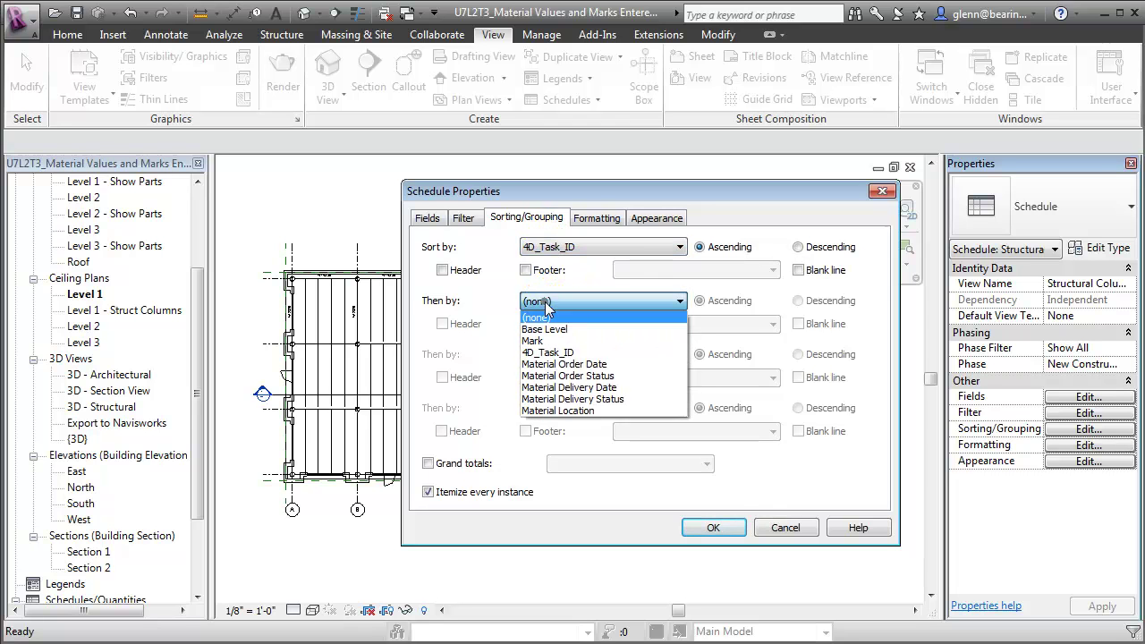
{"action": "left_click", "coordinate": [555, 375]}
{"action": "left_click", "coordinate": [558, 358]}
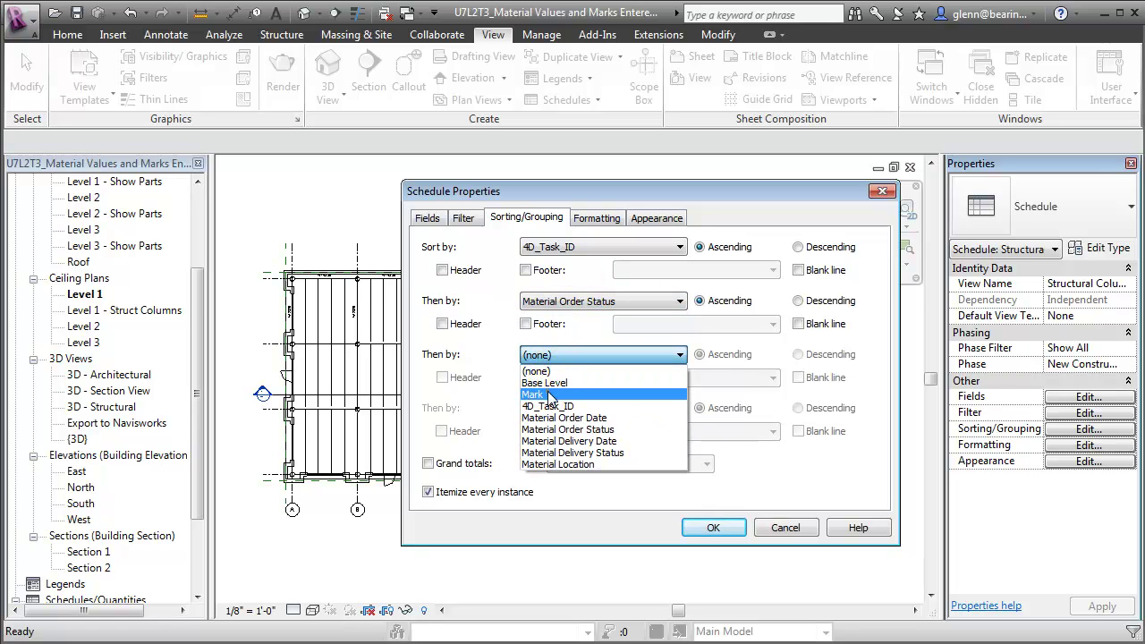
{"action": "left_click", "coordinate": [547, 395]}
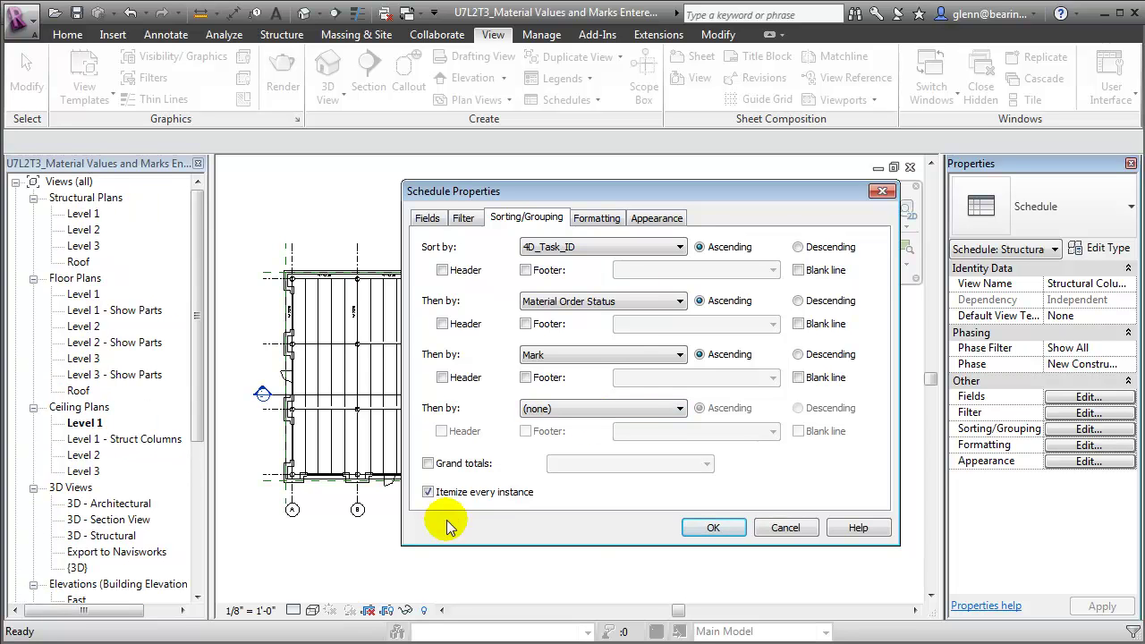
Add footers with title, count and totals plus blank lines to the 4D_Task_ID and Material Order Status groups, and create the schedule.
{"action": "left_click", "coordinate": [525, 270]}
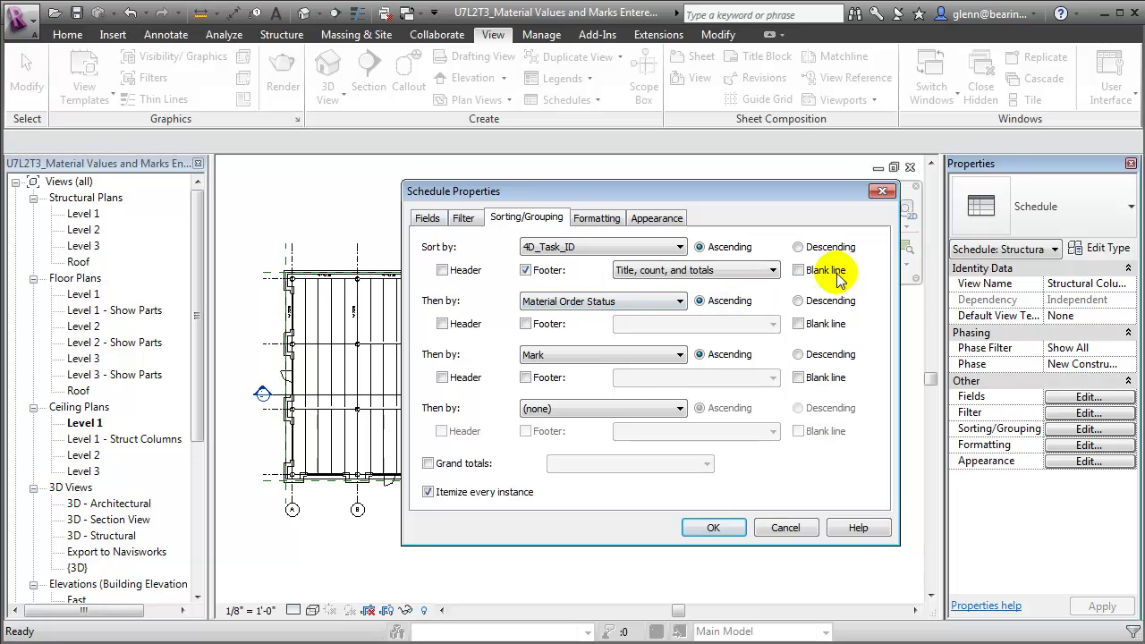
{"action": "left_click", "coordinate": [798, 269]}
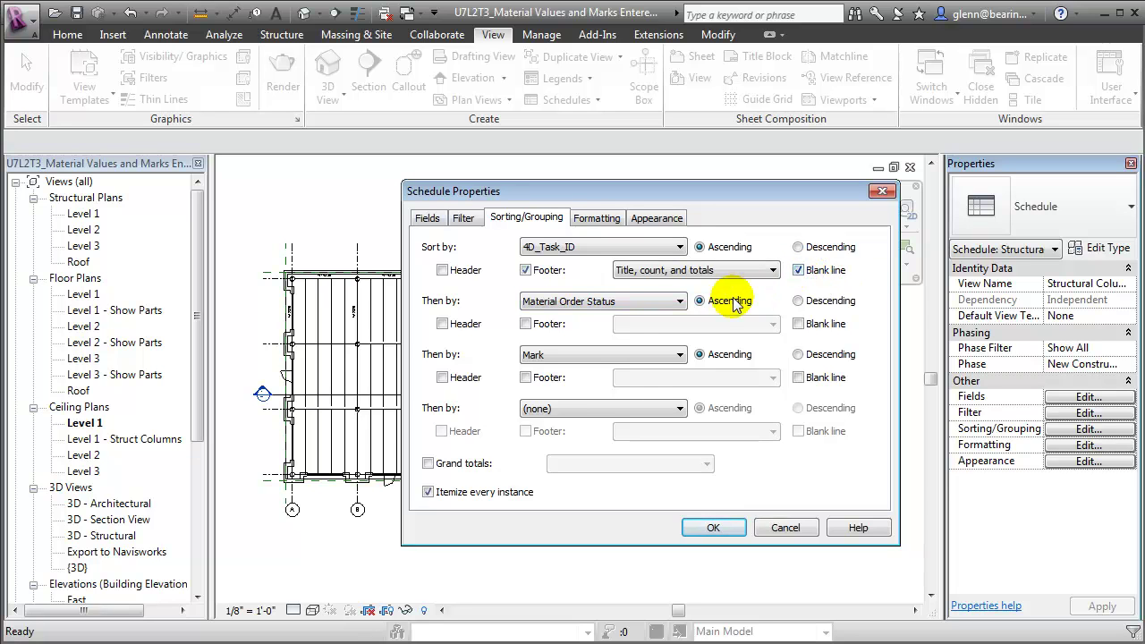
{"action": "left_click", "coordinate": [526, 324]}
{"action": "left_click", "coordinate": [798, 325]}
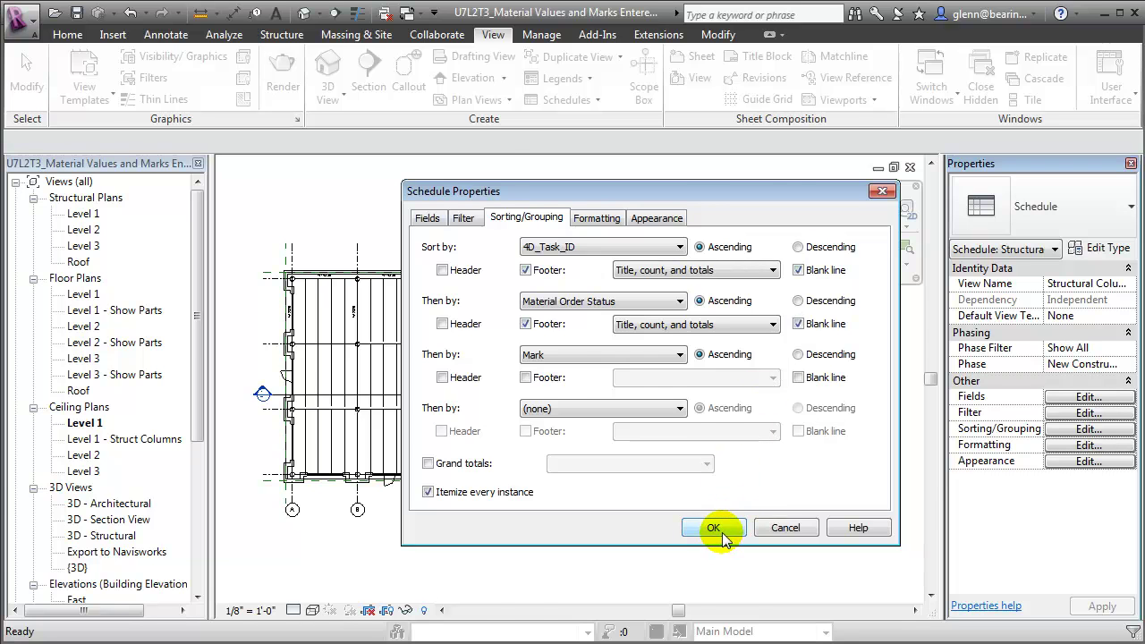
{"action": "left_click", "coordinate": [713, 528]}
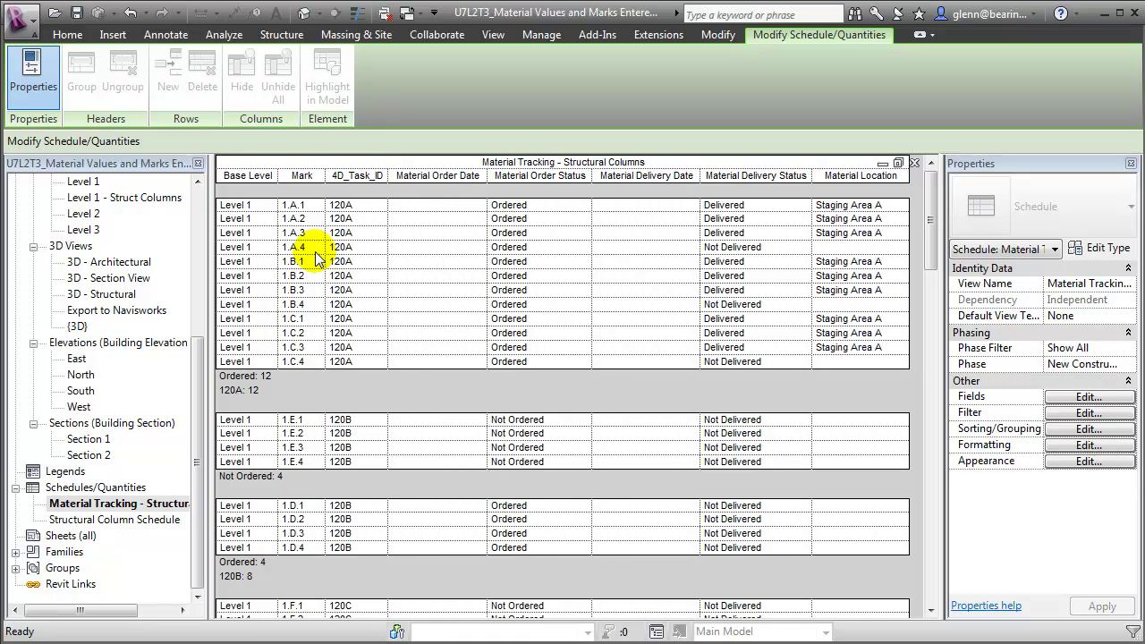
For column 1.A.4 in the schedule, set Material Delivery Status to Delivered and Material Location to Staging Area B.
{"action": "left_click", "coordinate": [802, 248]}
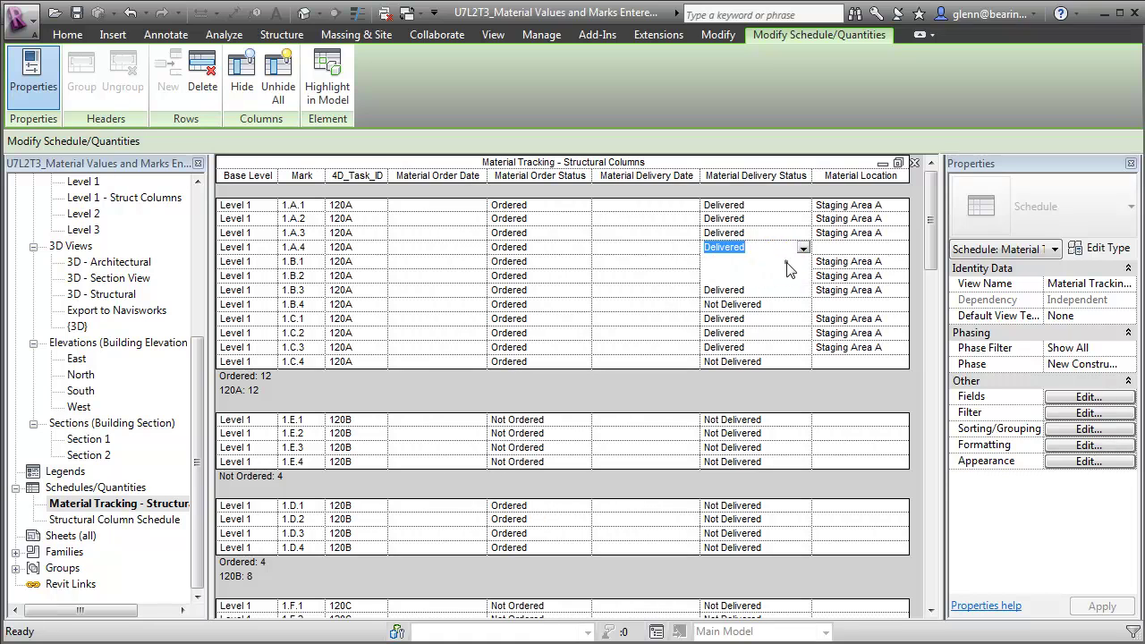
{"action": "left_click", "coordinate": [786, 261]}
{"action": "left_click", "coordinate": [842, 248]}
{"action": "type", "text": "S"}
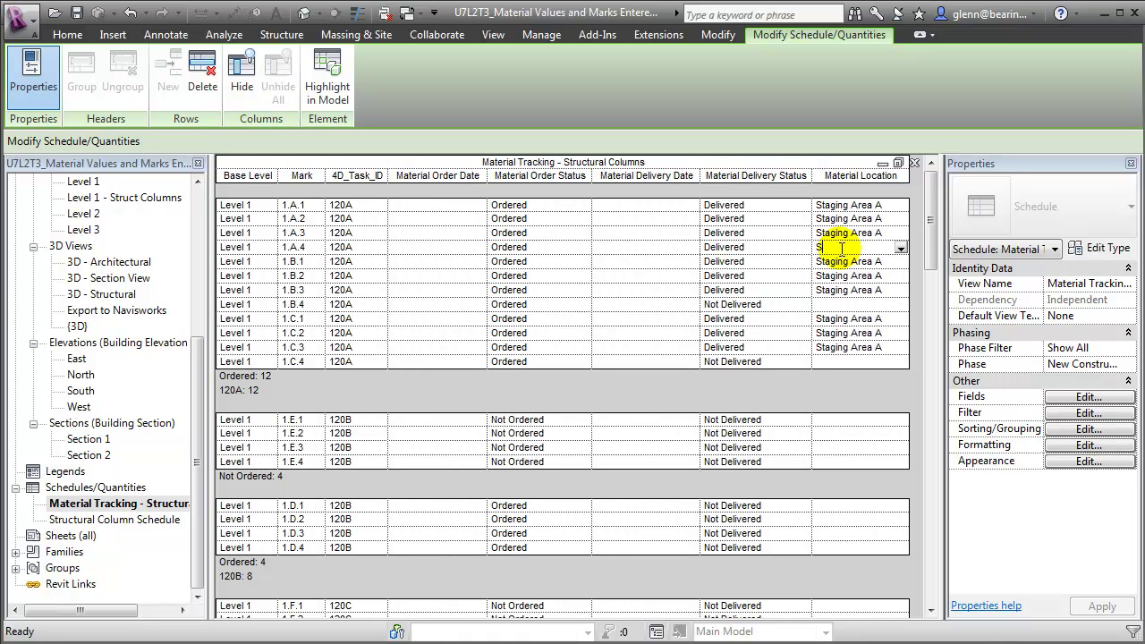
{"action": "type", "text": "taging Area B"}
{"action": "key", "text": "Return"}
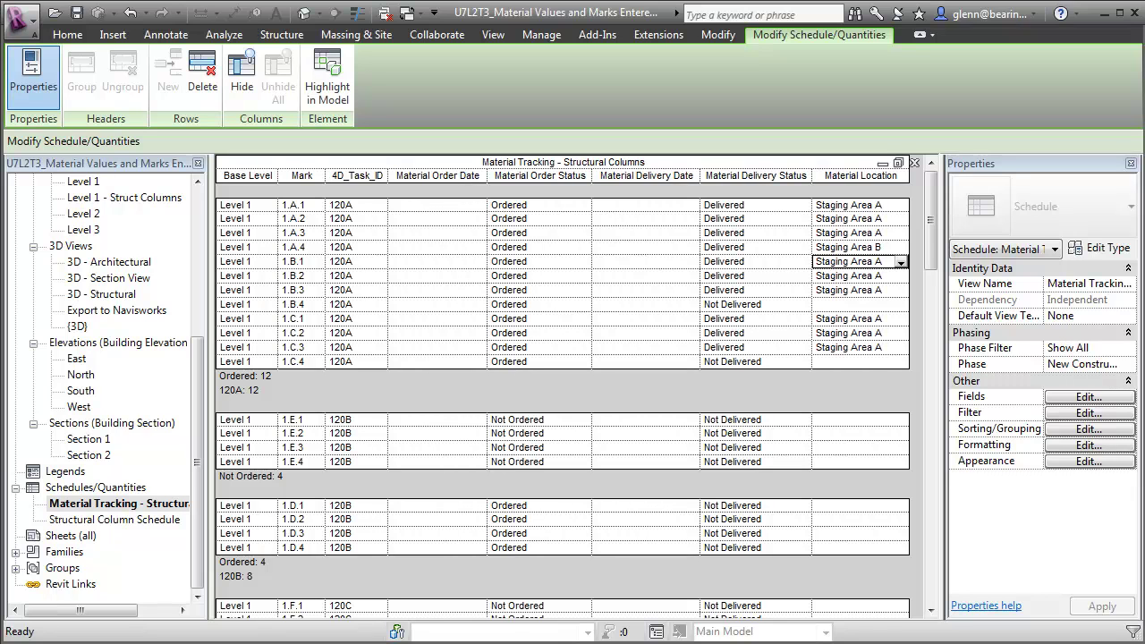
Check the file types offered for exporting the schedule as a report, without saving a file.
{"action": "left_click", "coordinate": [30, 30]}
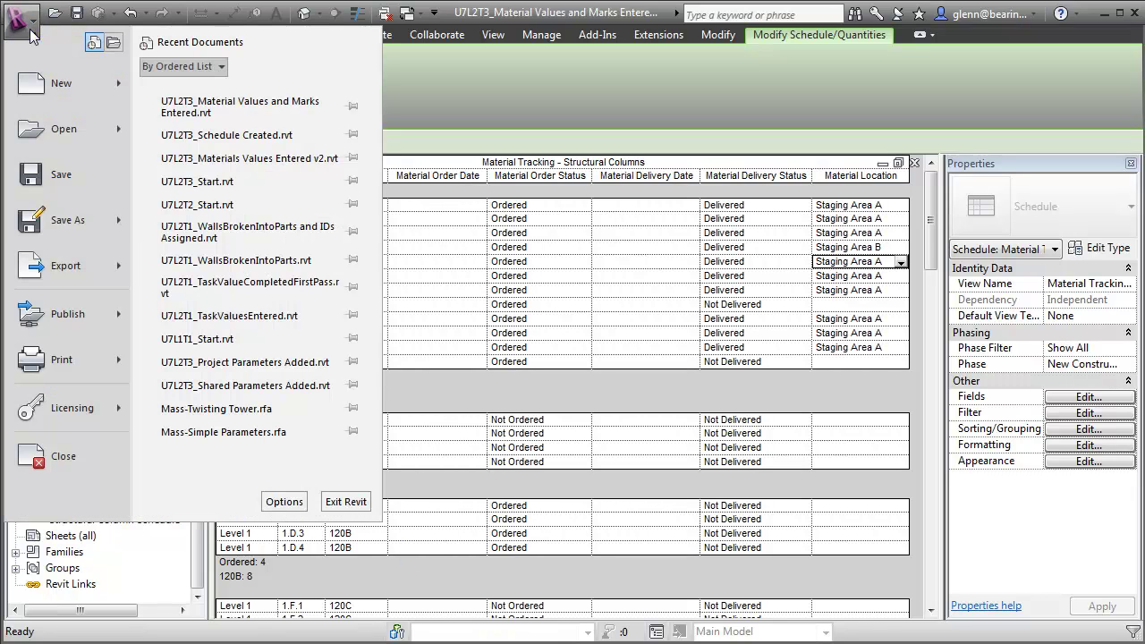
{"action": "mouse_move", "coordinate": [69, 259]}
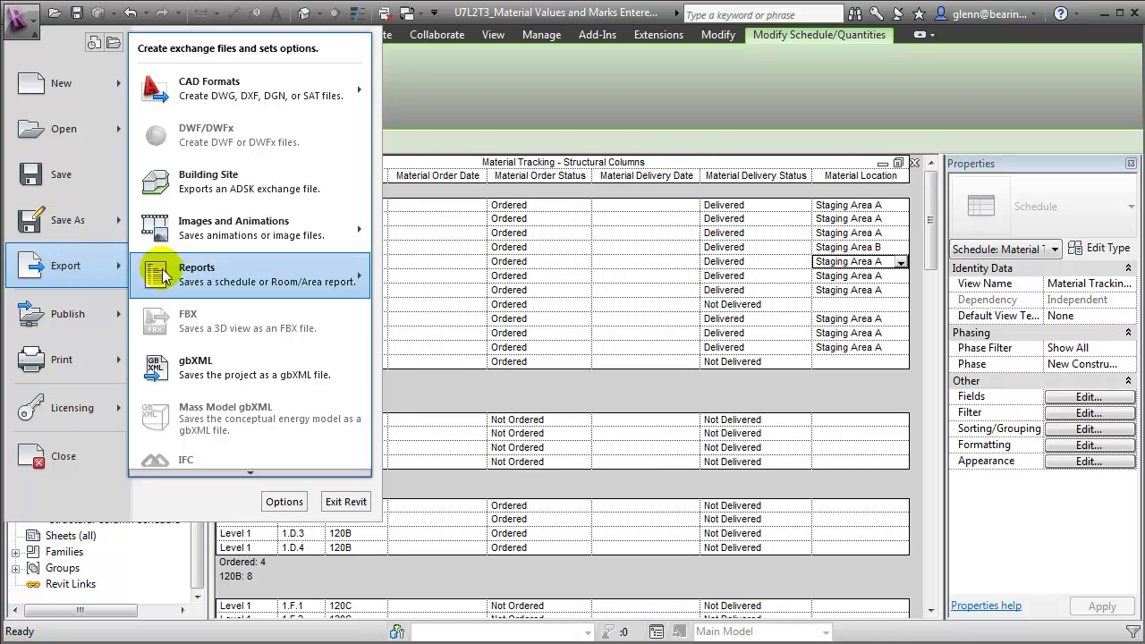
{"action": "mouse_move", "coordinate": [156, 274]}
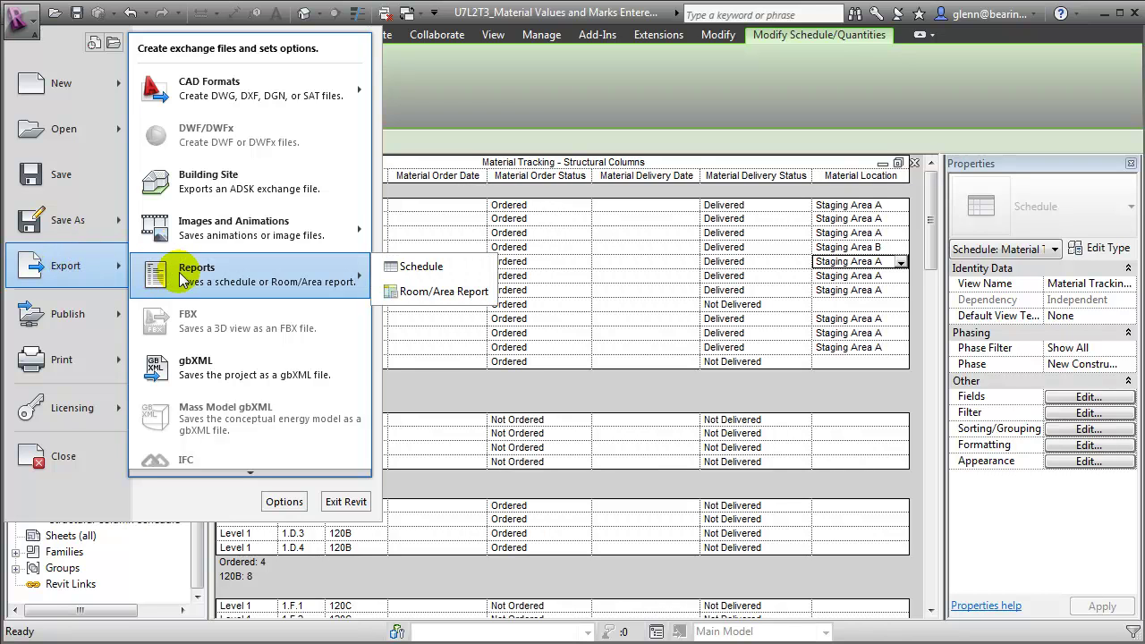
{"action": "left_click", "coordinate": [385, 268]}
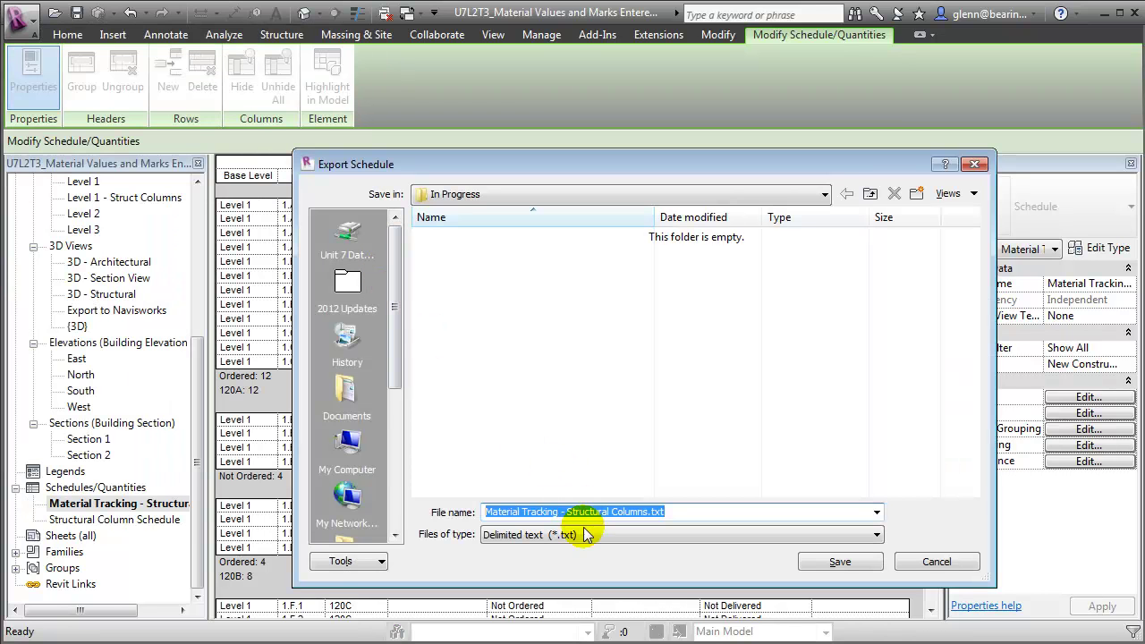
{"action": "left_click", "coordinate": [589, 537]}
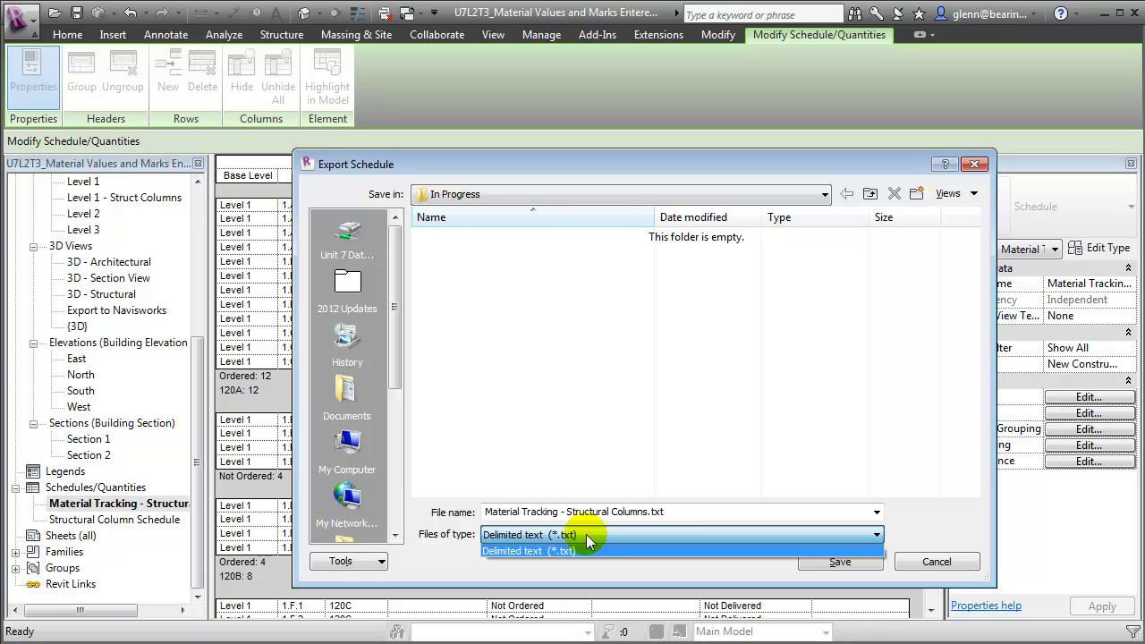
{"action": "left_click", "coordinate": [960, 563]}
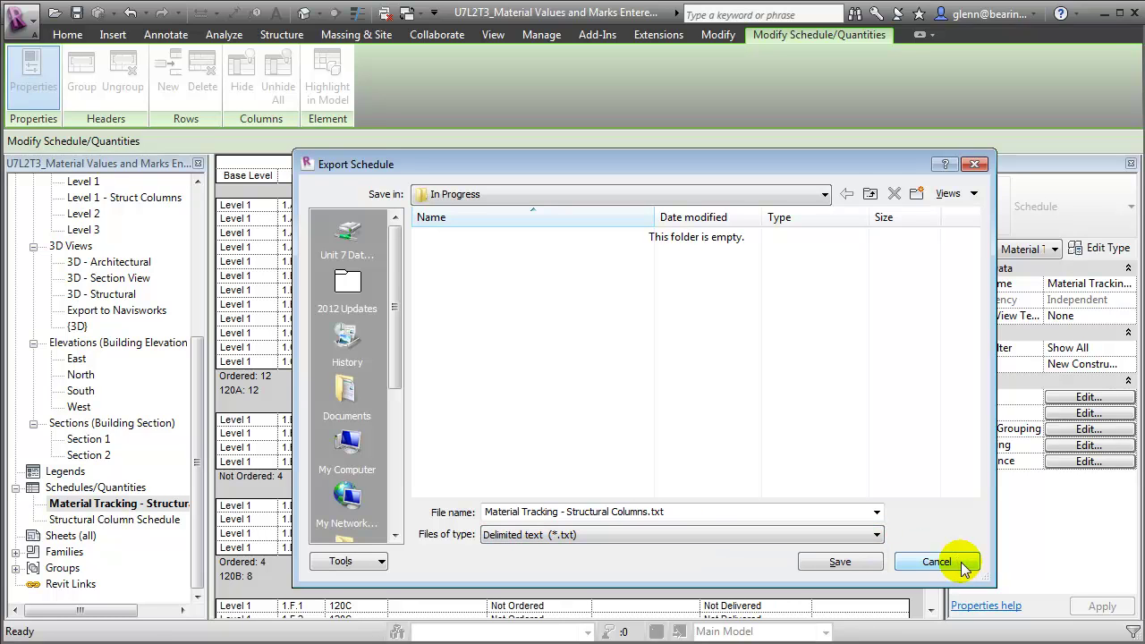
{"action": "left_click", "coordinate": [937, 561]}
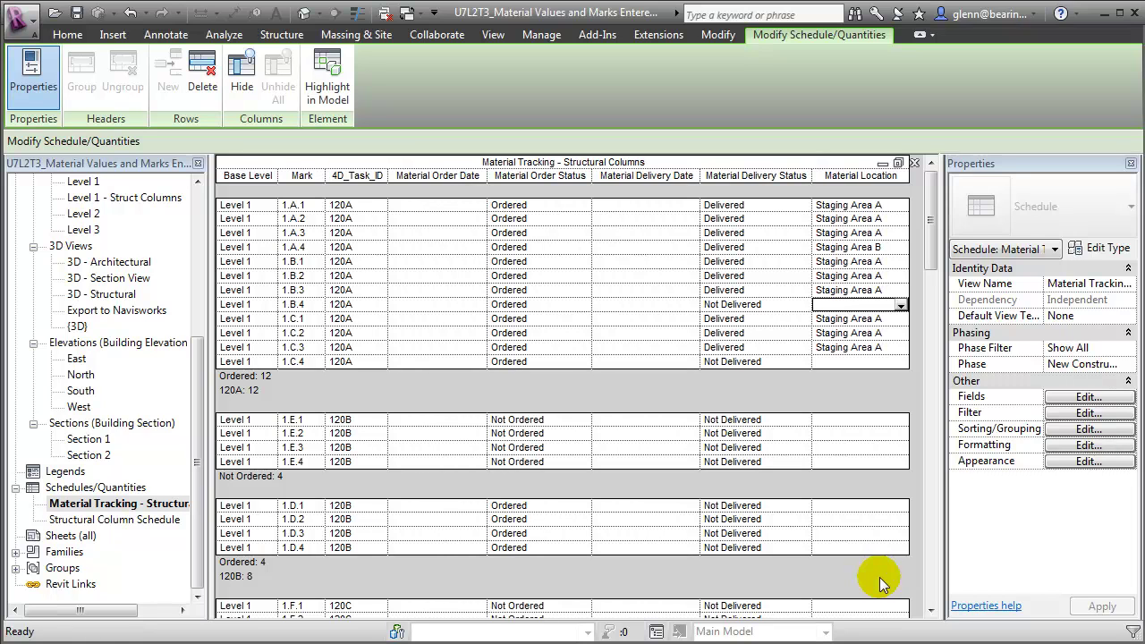
Open the Export to Navisworks 3D view and check the Revit DB Link tool for exporting data to a database.
{"action": "left_click", "coordinate": [94, 311]}
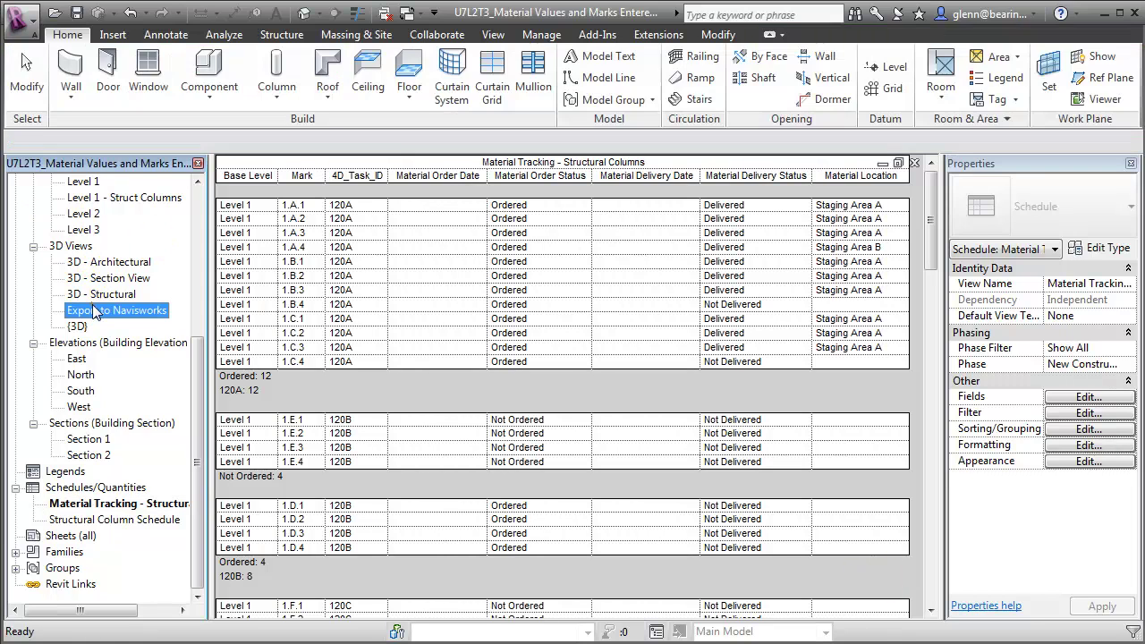
{"action": "double_click", "coordinate": [95, 313]}
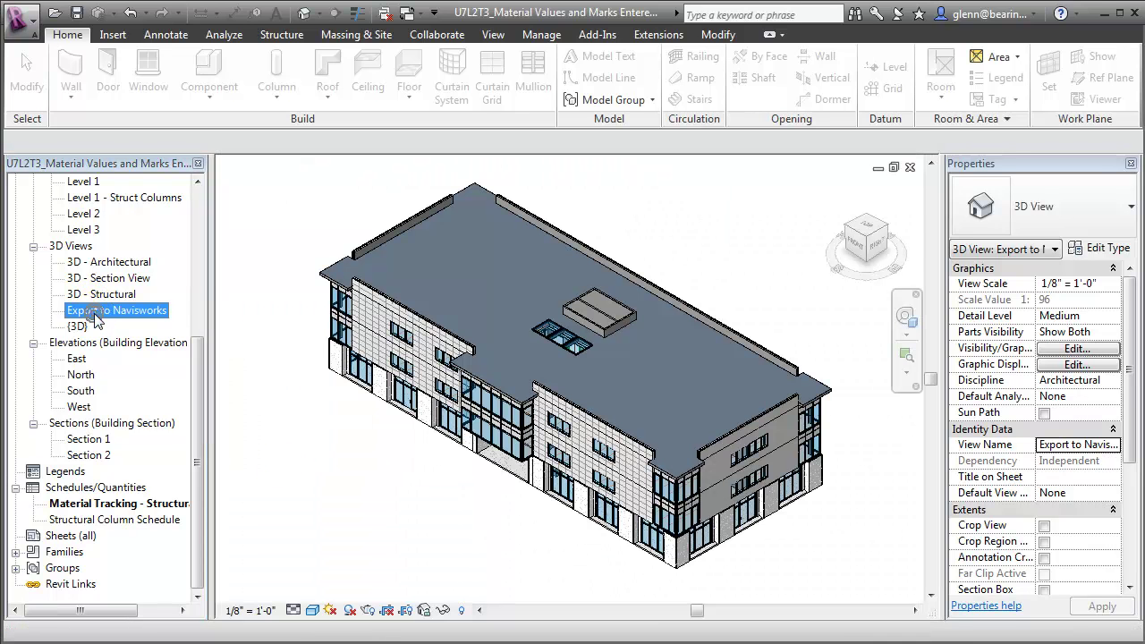
{"action": "left_click", "coordinate": [605, 36]}
{"action": "left_click", "coordinate": [78, 85]}
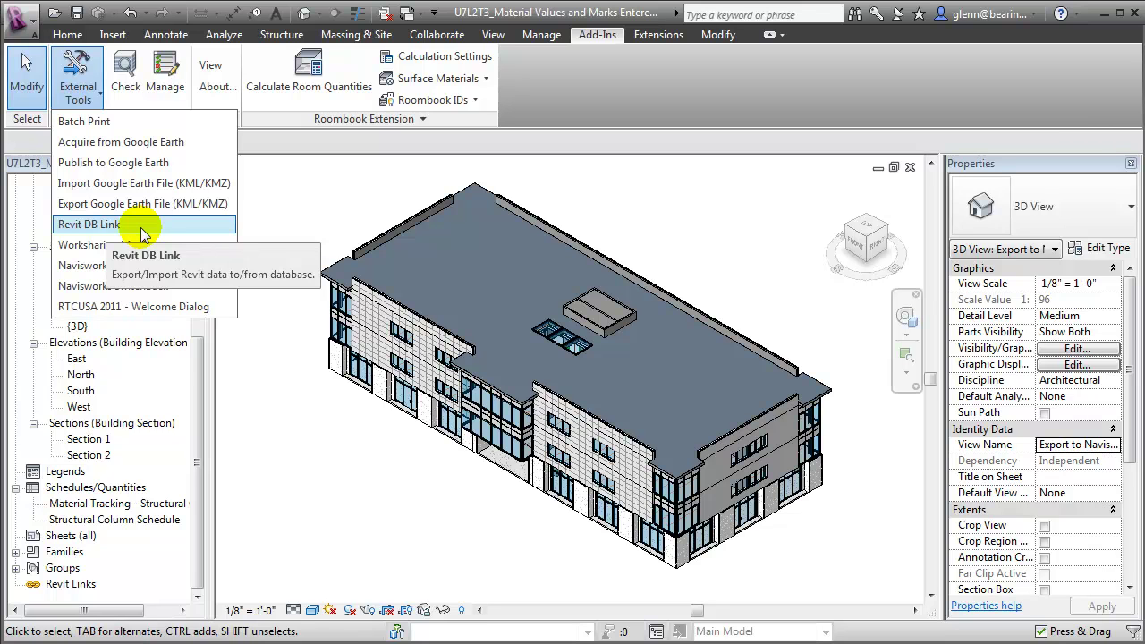
{"action": "left_click", "coordinate": [140, 225]}
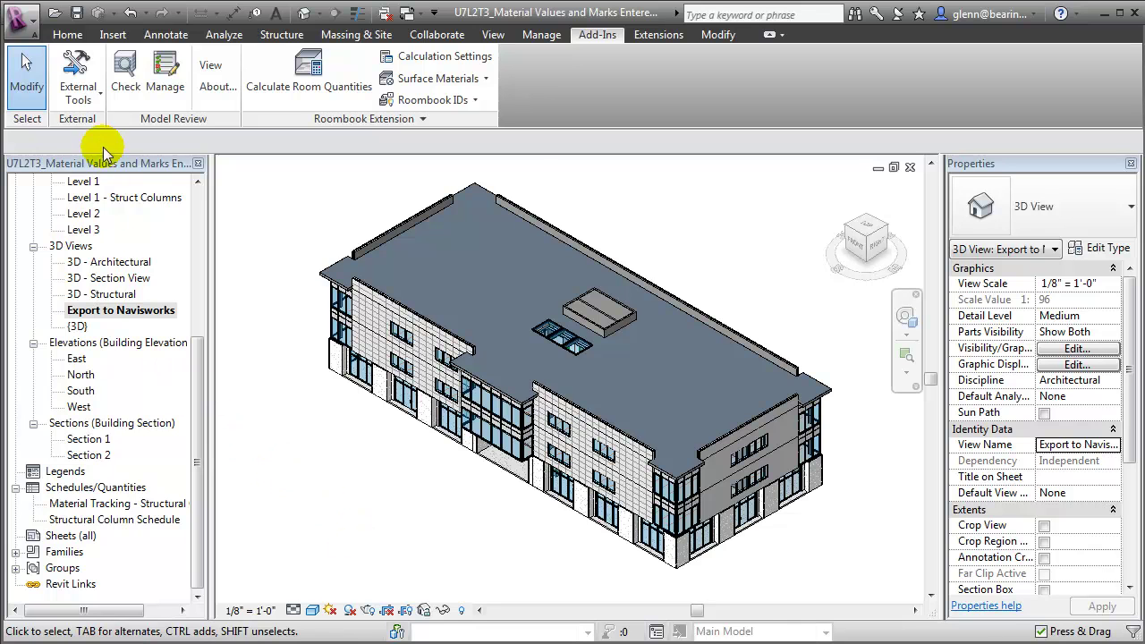
Export the 3D view with the Navisworks 2012 exporter as an .nwc file named Lesson2_Part4 in the Lesson 2 folder.
{"action": "left_click", "coordinate": [80, 76]}
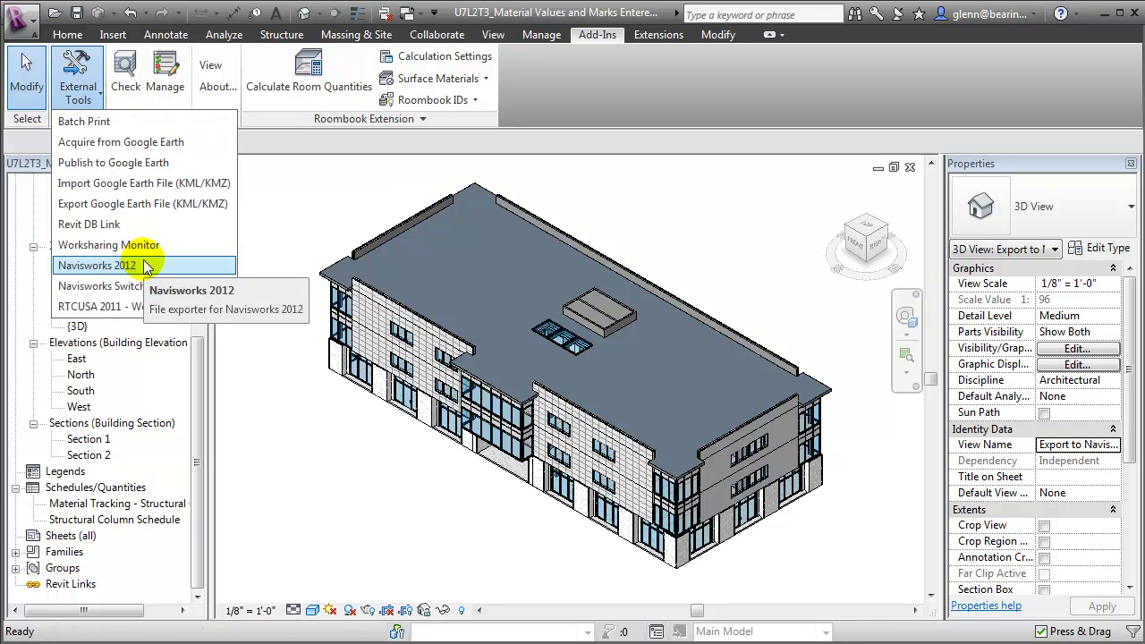
{"action": "left_click", "coordinate": [146, 265]}
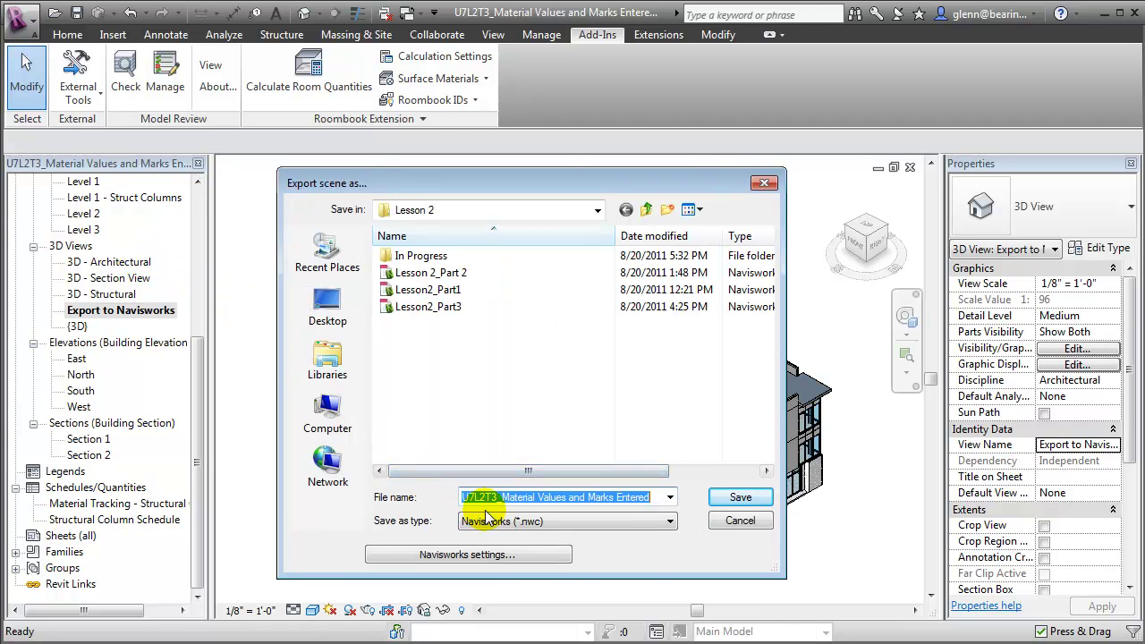
{"action": "type", "text": "Lesson2"}
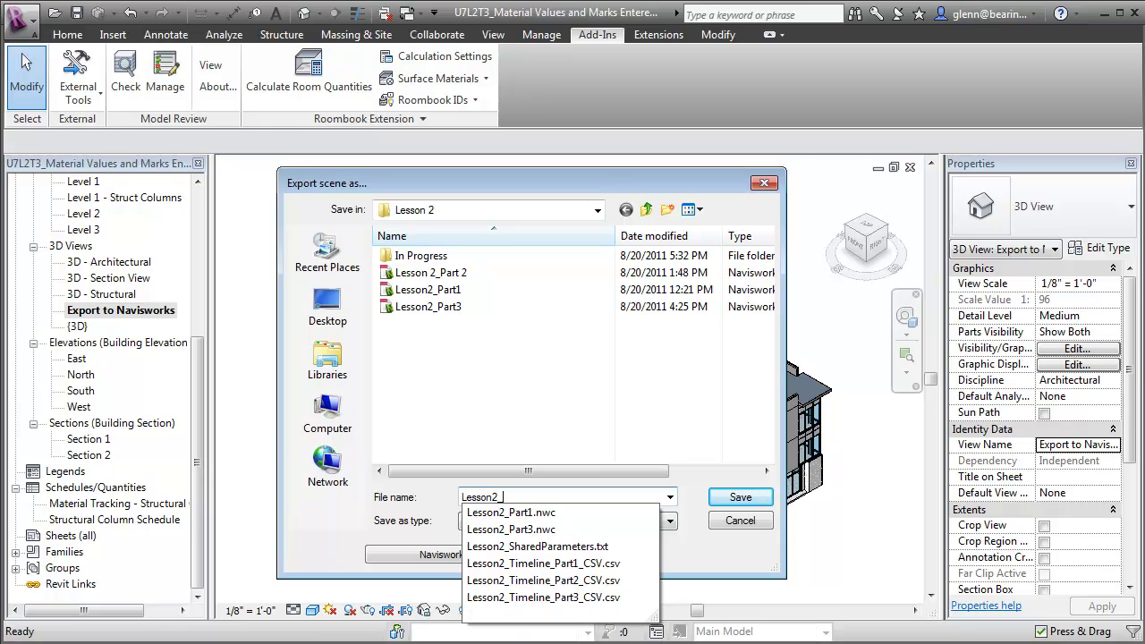
{"action": "type", "text": "_Part4"}
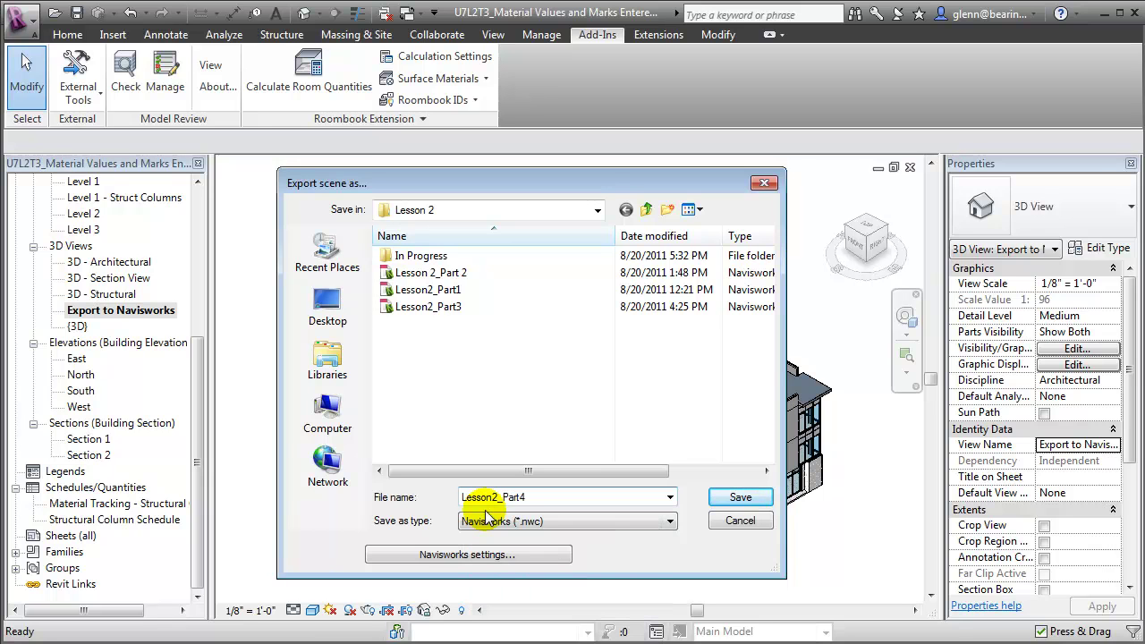
{"action": "left_click", "coordinate": [731, 500]}
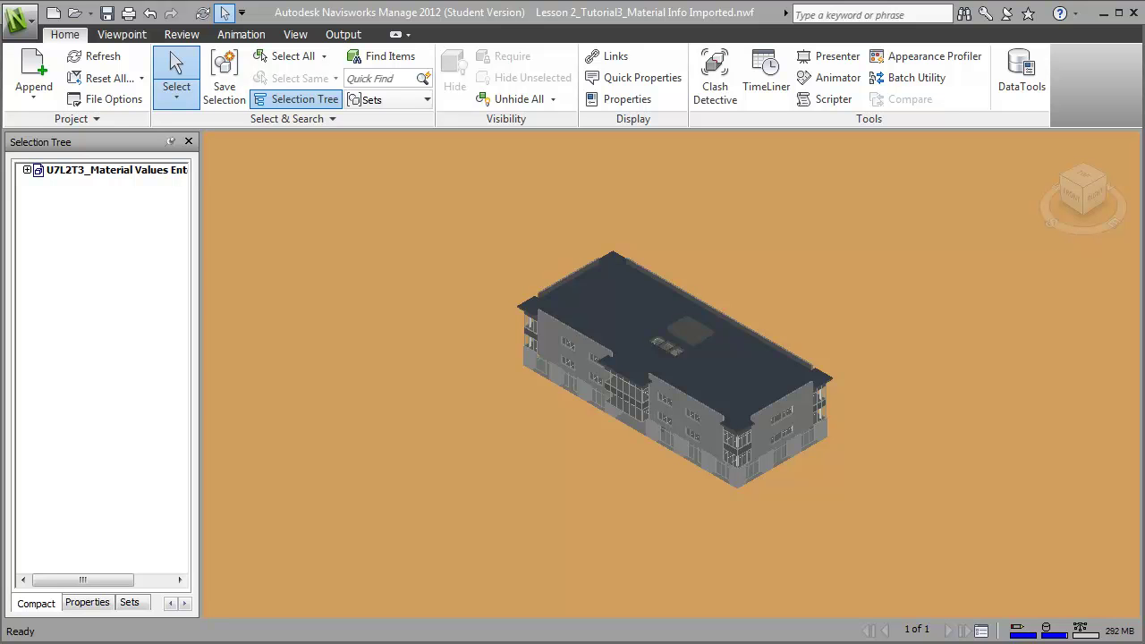
In Navisworks Manage, browse the model by properties and expand the Element values of Material Delivery Status and Material Order Status.
{"action": "left_click", "coordinate": [88, 603]}
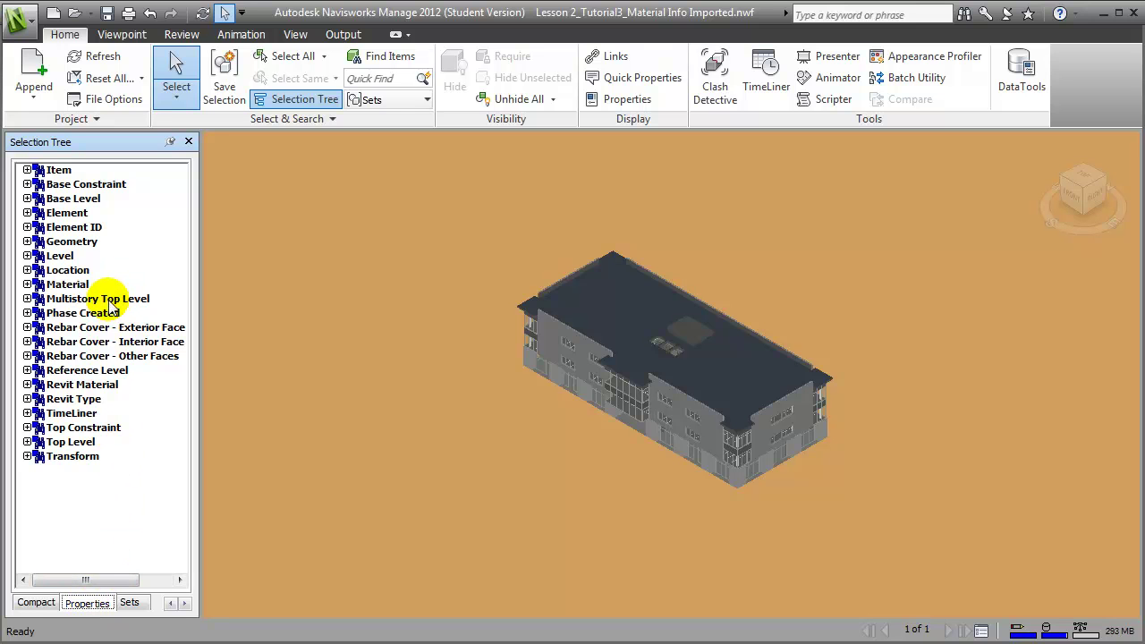
{"action": "left_click", "coordinate": [28, 213]}
{"action": "left_click_drag", "start_coordinate": [179, 207], "coordinate": [185, 347]}
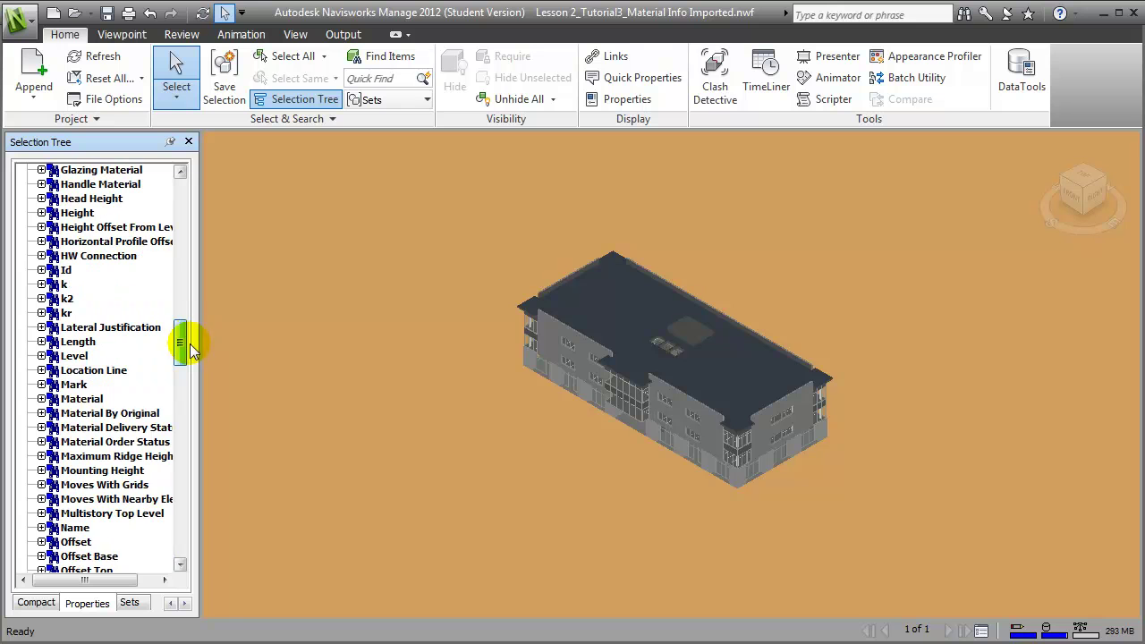
{"action": "left_click", "coordinate": [143, 427]}
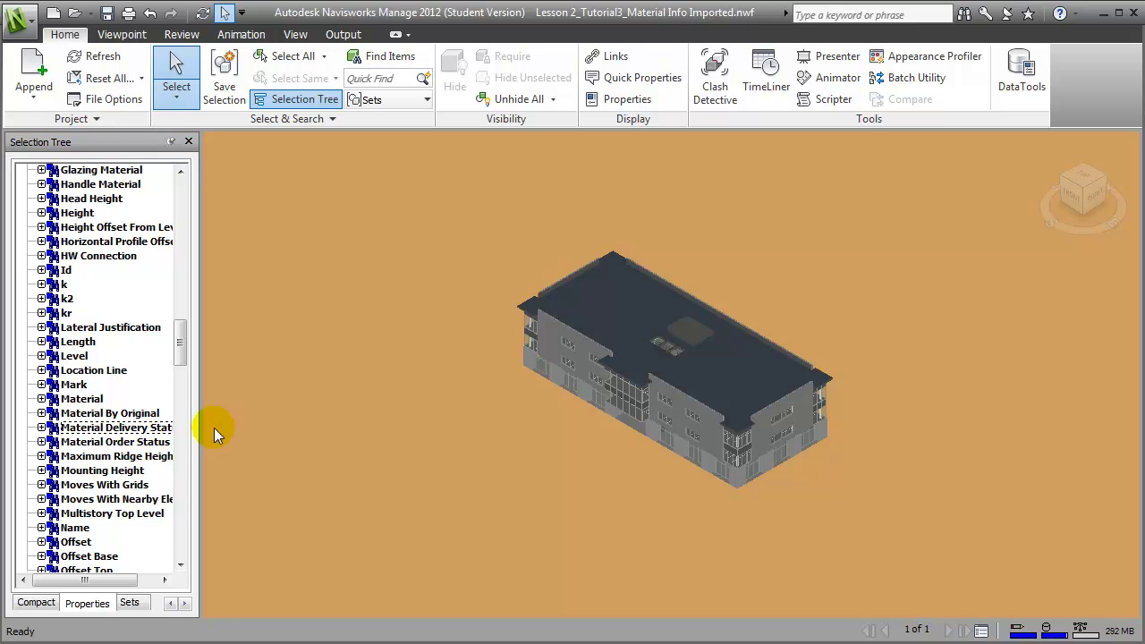
{"action": "left_click", "coordinate": [41, 427]}
{"action": "left_click", "coordinate": [41, 471]}
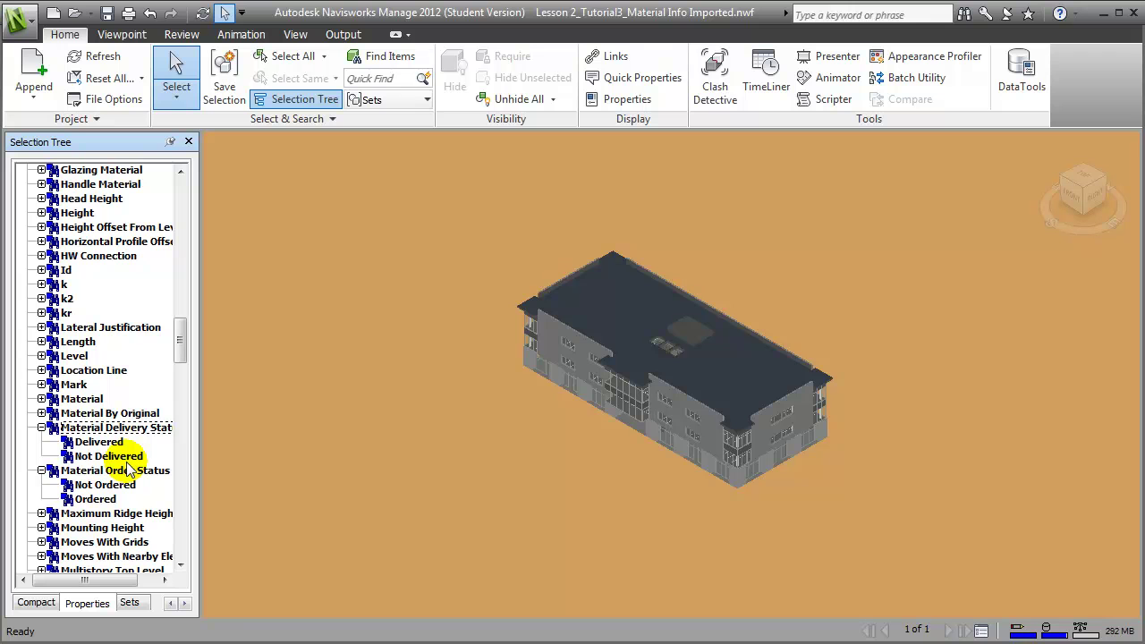
Isolate the items whose Material Delivery Status is Delivered, and restore the full model after viewing them.
{"action": "left_click", "coordinate": [85, 442]}
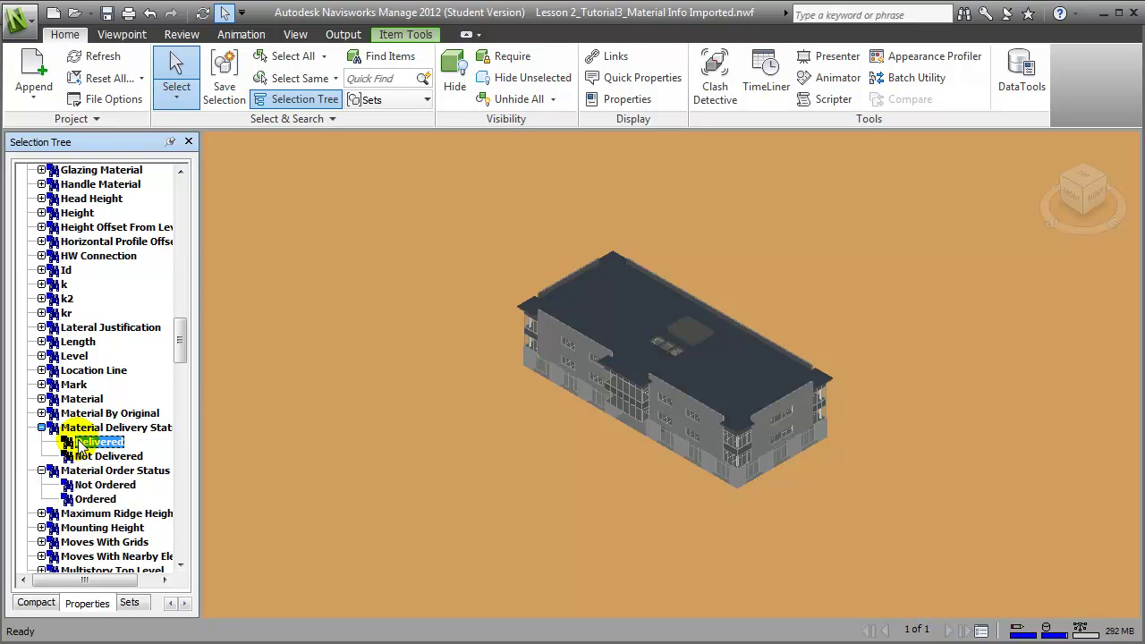
{"action": "left_click", "coordinate": [503, 77]}
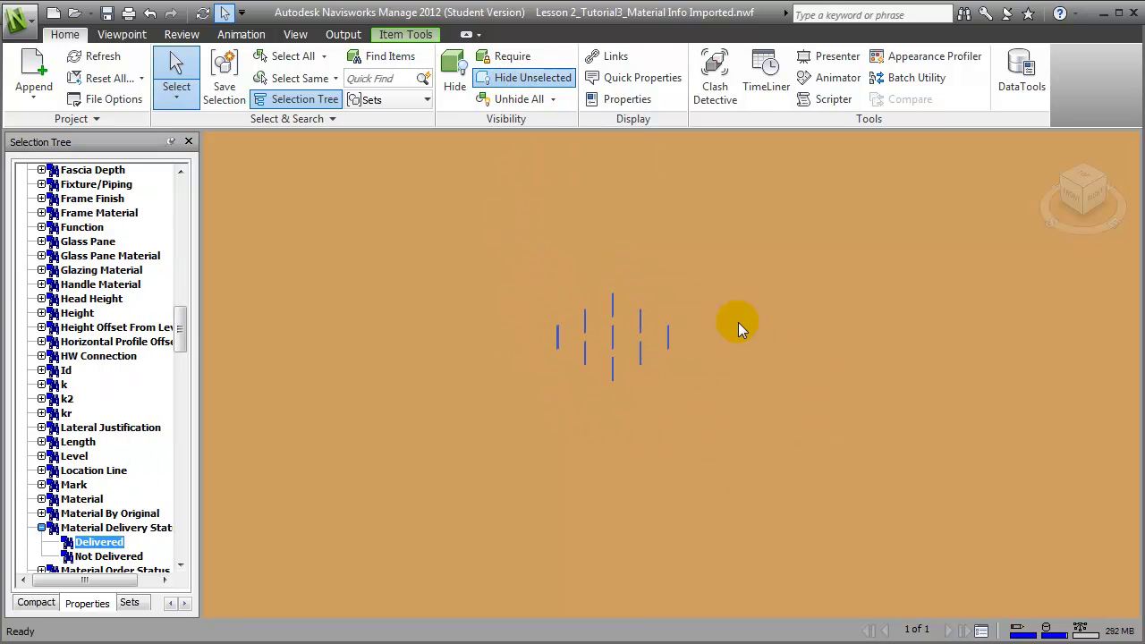
{"action": "left_click", "coordinate": [519, 100]}
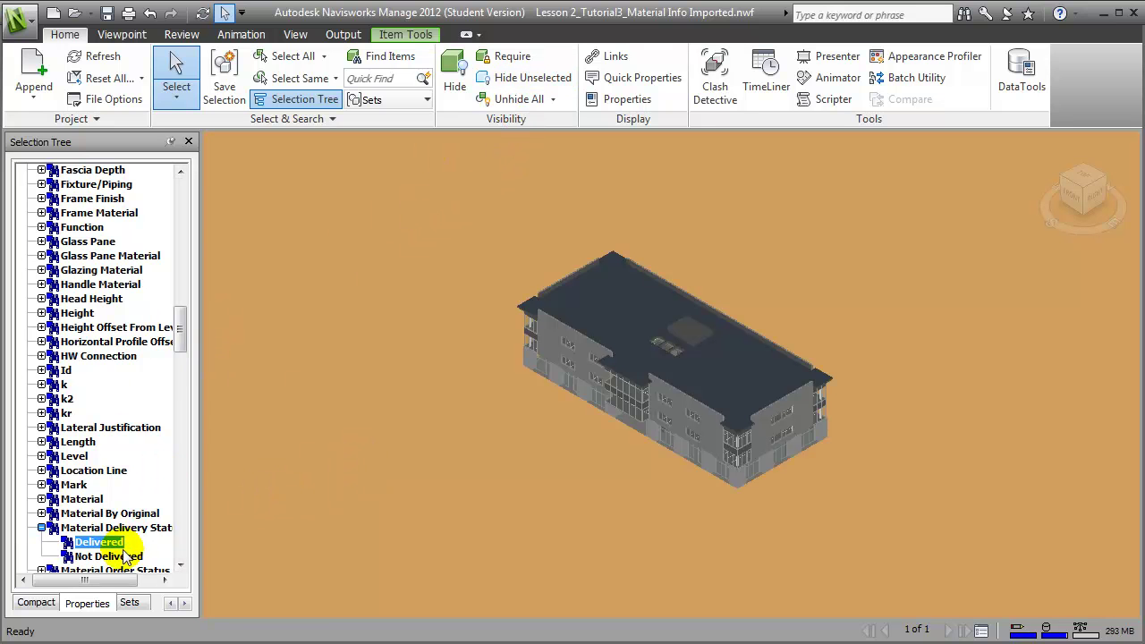
Isolate the items whose Material Delivery Status is Not Delivered, and bring the hidden items back after viewing them.
{"action": "left_click", "coordinate": [126, 556]}
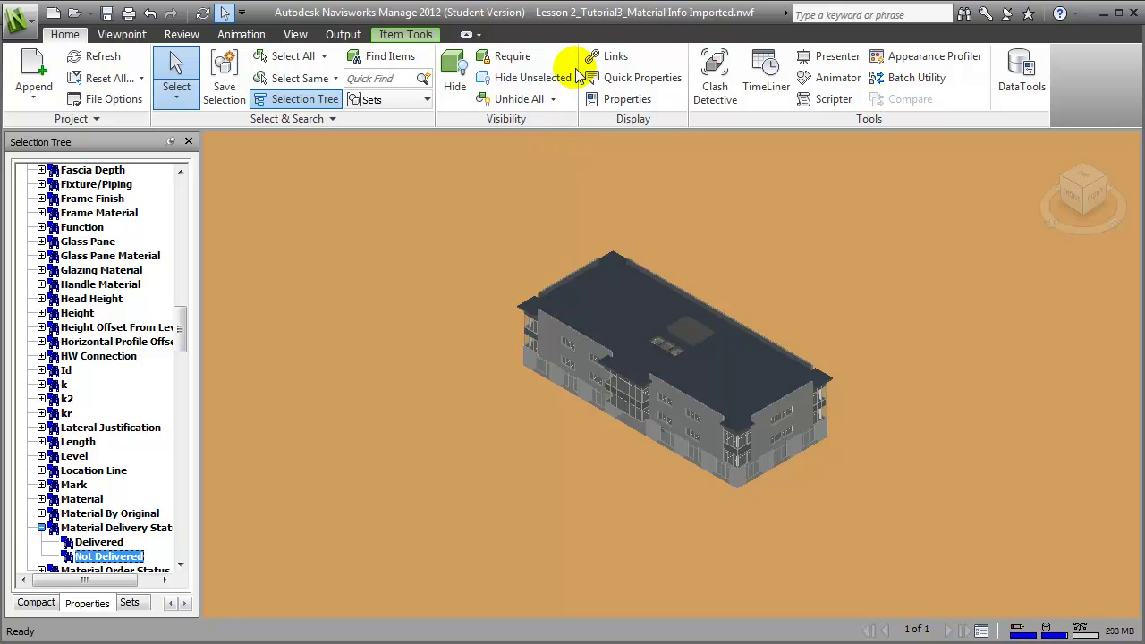
{"action": "left_click", "coordinate": [533, 78]}
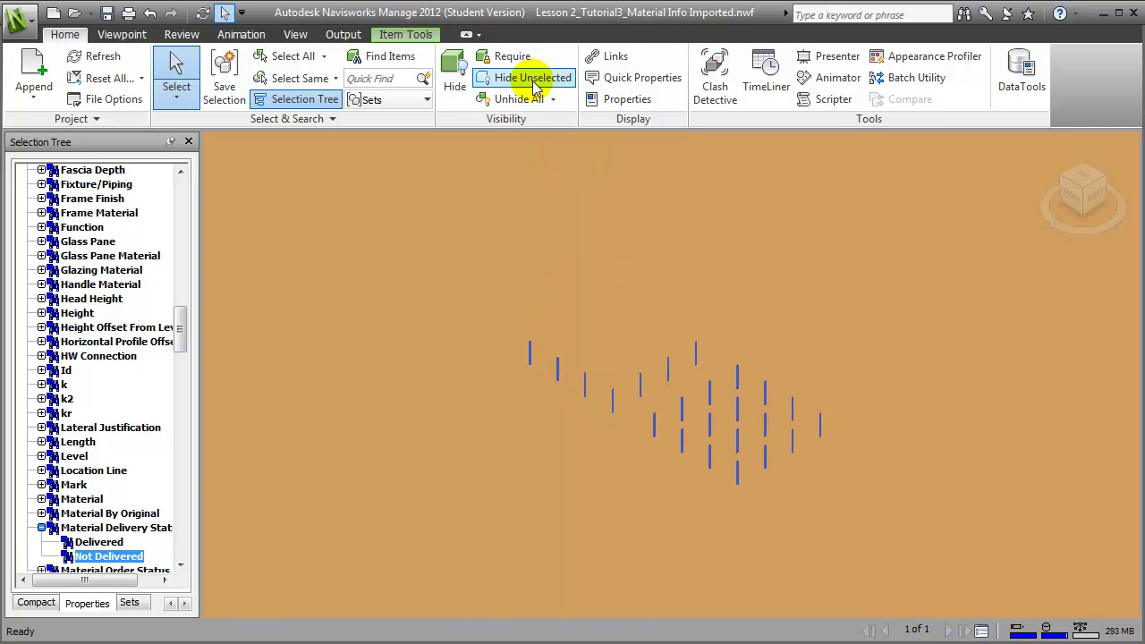
{"action": "left_click", "coordinate": [534, 82]}
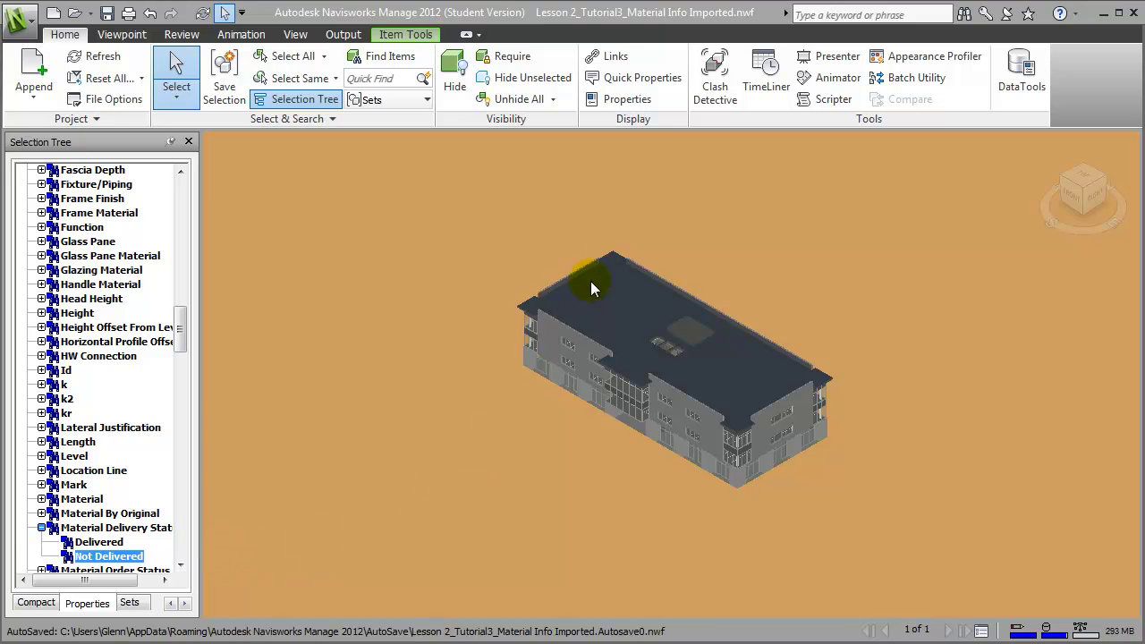
Display the TimeLiner task list and the manager for the saved sets beside the model.
{"action": "left_click", "coordinate": [766, 81]}
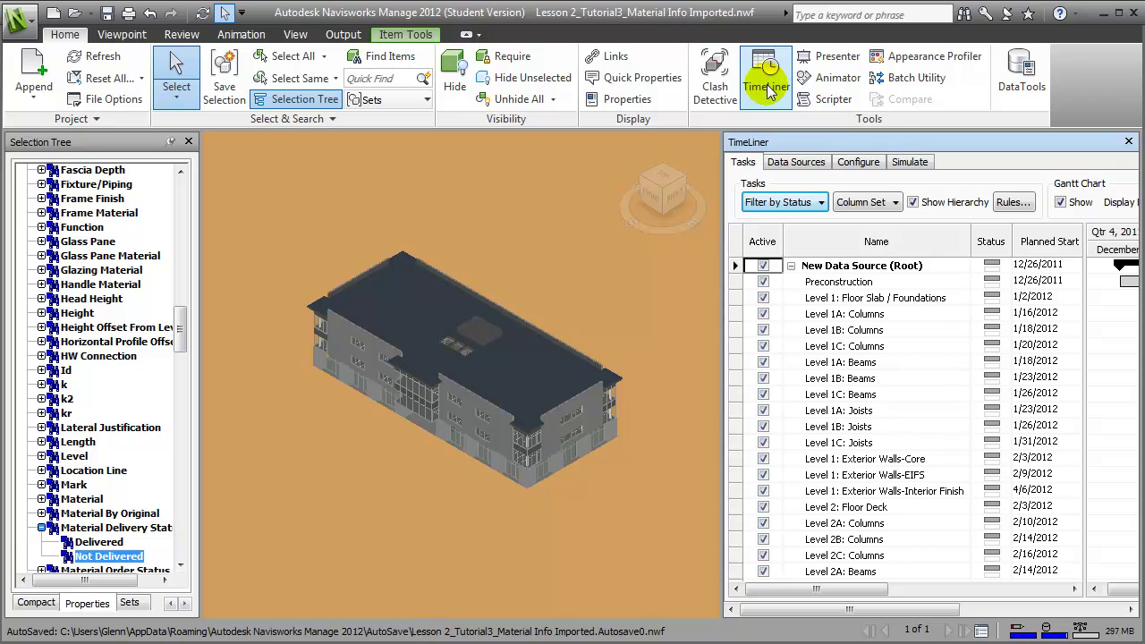
{"action": "left_click", "coordinate": [367, 99]}
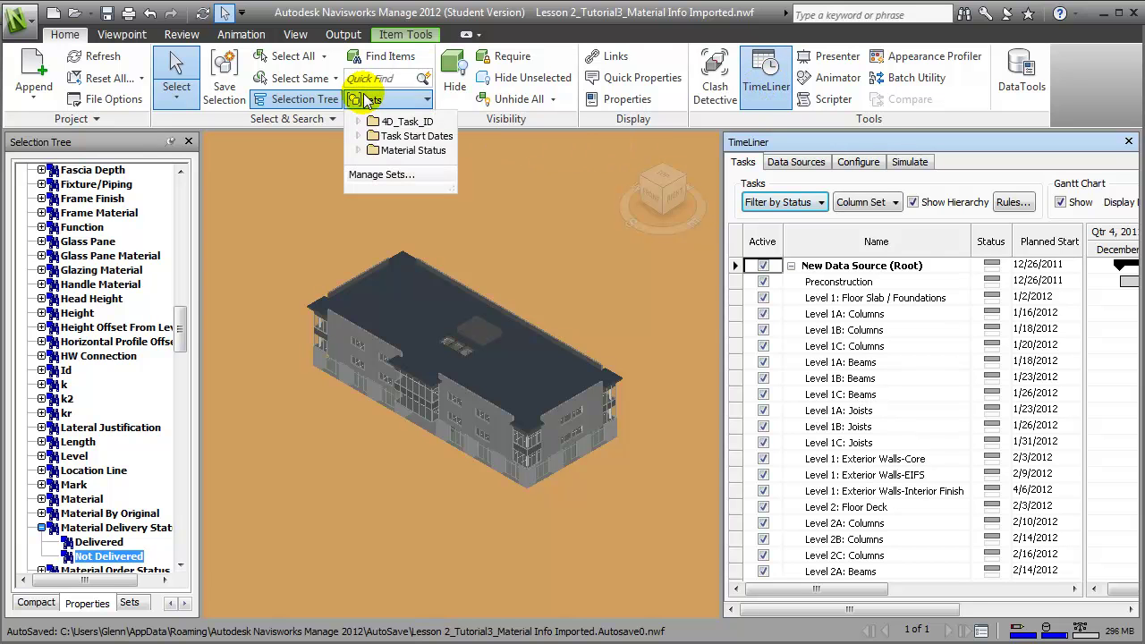
{"action": "left_click", "coordinate": [380, 175]}
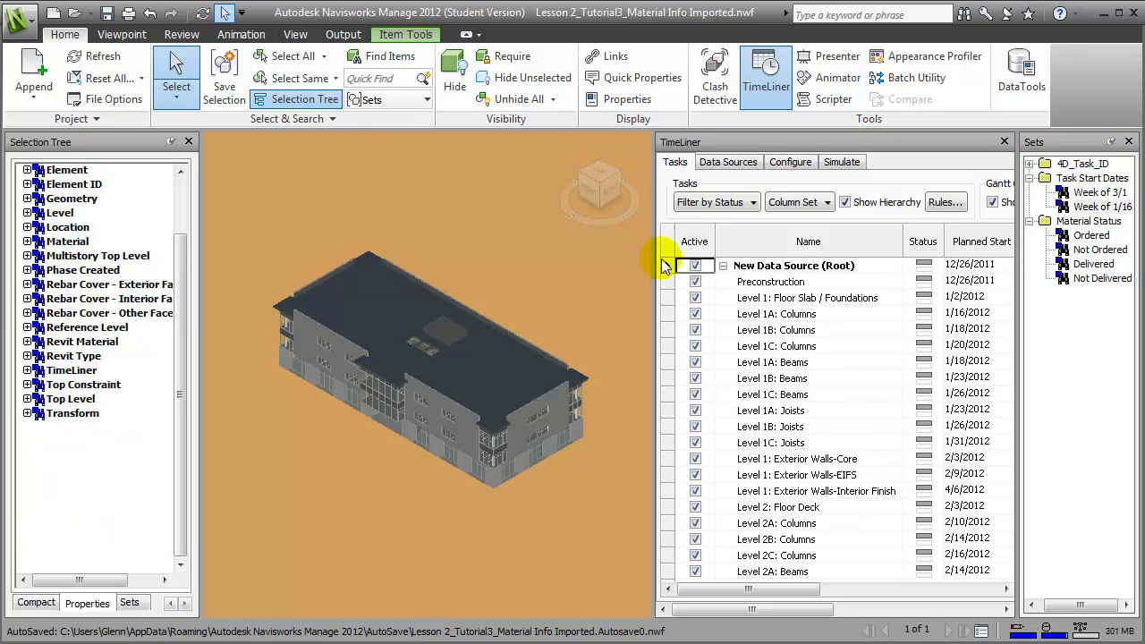
Review the Find Items criteria that match planned task start dates and the date values offered, and close the search without changes.
{"action": "left_click", "coordinate": [371, 62]}
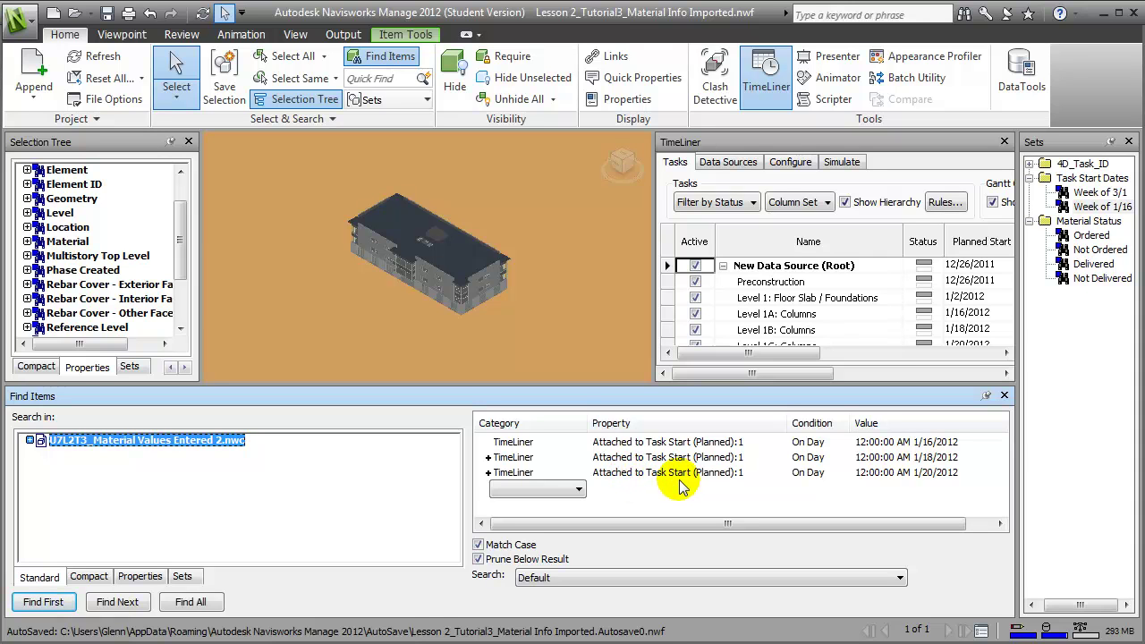
{"action": "left_click", "coordinate": [951, 447]}
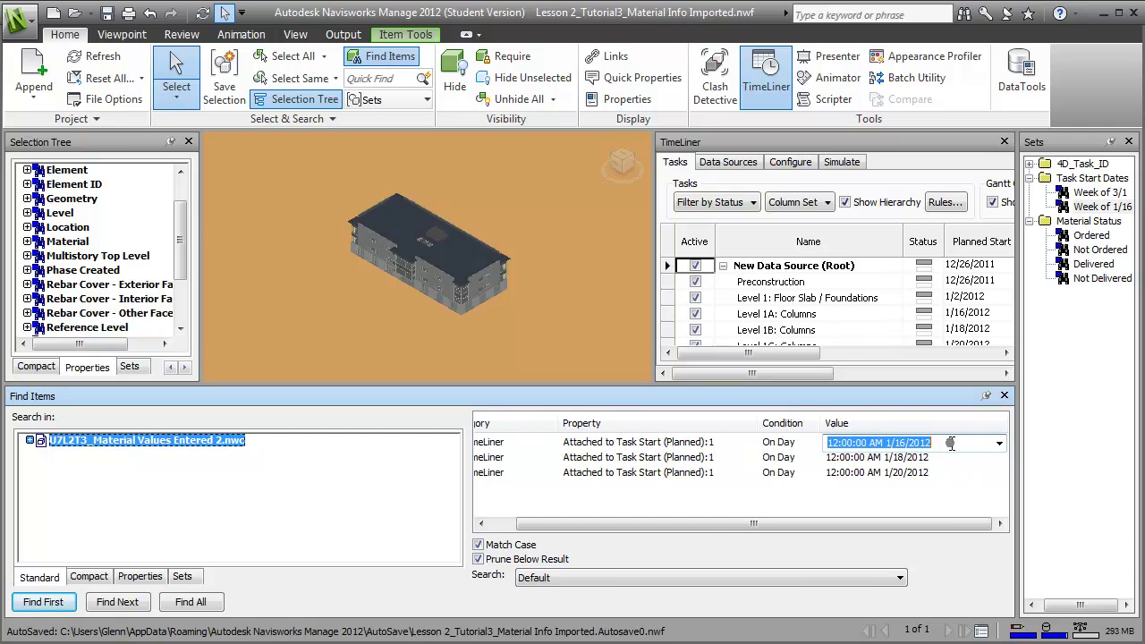
{"action": "left_click", "coordinate": [996, 445]}
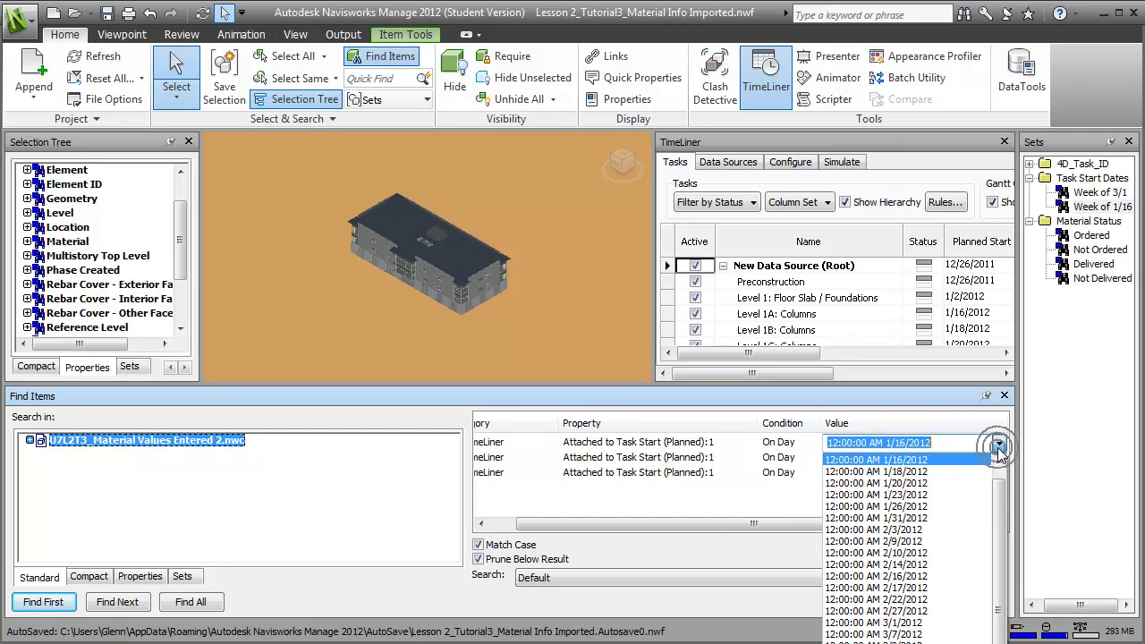
{"action": "mouse_move", "coordinate": [998, 497]}
{"action": "left_mouse_down"}
{"action": "mouse_move", "coordinate": [1000, 510]}
{"action": "mouse_move", "coordinate": [1000, 477]}
{"action": "left_mouse_up"}
{"action": "left_click", "coordinate": [816, 403]}
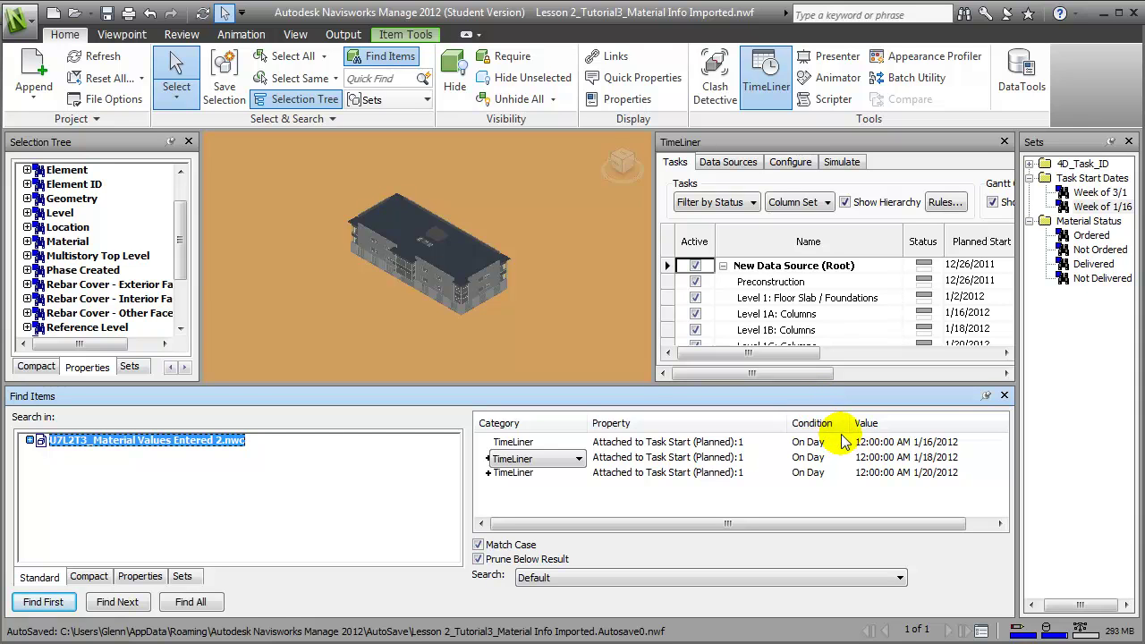
{"action": "left_click", "coordinate": [1003, 396]}
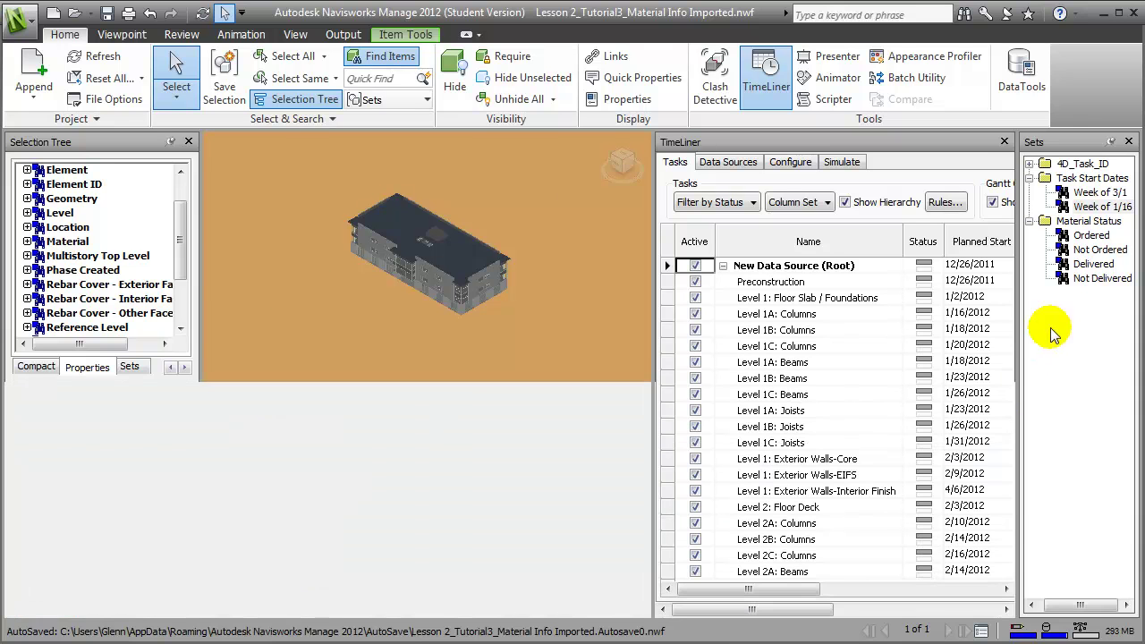
Isolate the items in the Week of 1/16 set by hiding everything unselected, and clear the selection.
{"action": "left_click", "coordinate": [1089, 208]}
{"action": "left_click", "coordinate": [1090, 211]}
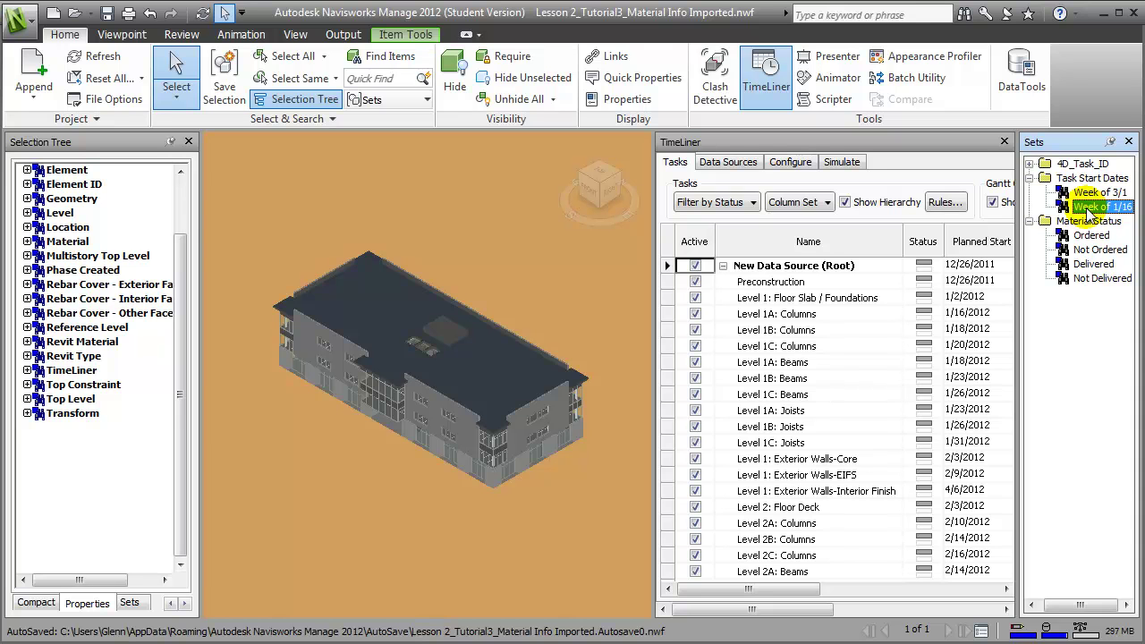
{"action": "left_click", "coordinate": [546, 78]}
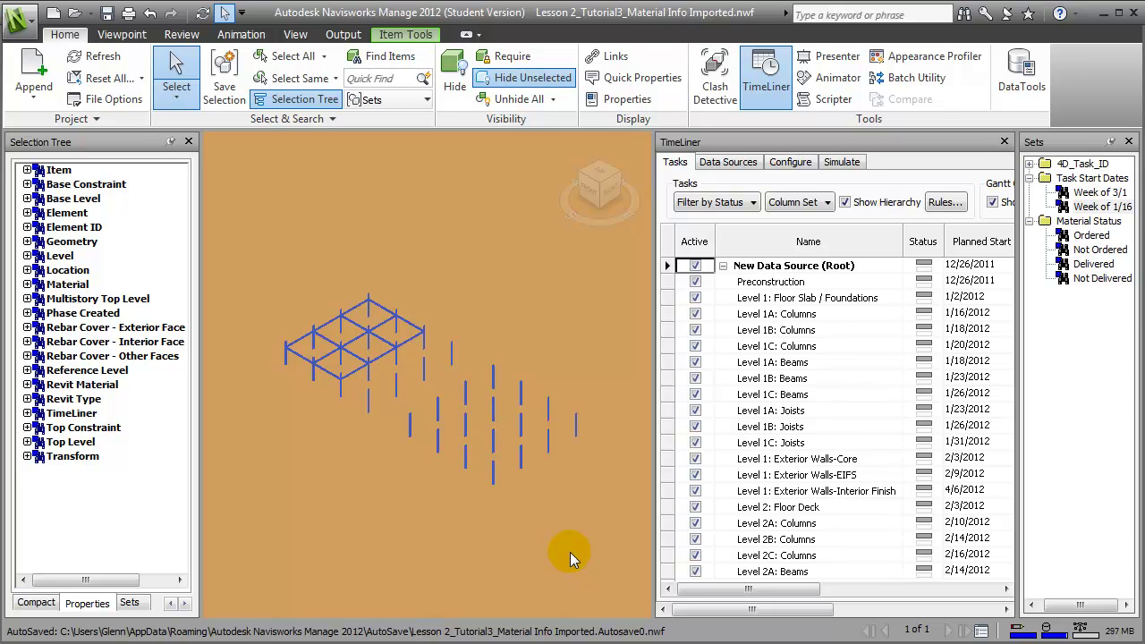
{"action": "left_click", "coordinate": [1069, 342]}
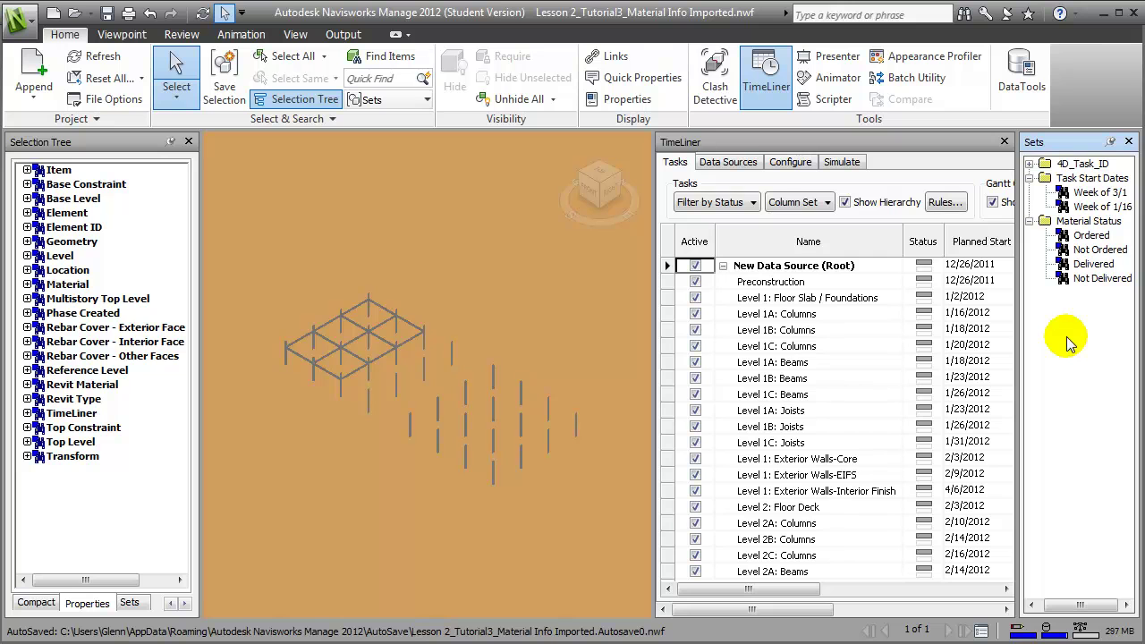
Override the color of the items in the Delivered set with dark green and deselect them.
{"action": "left_click", "coordinate": [1094, 265]}
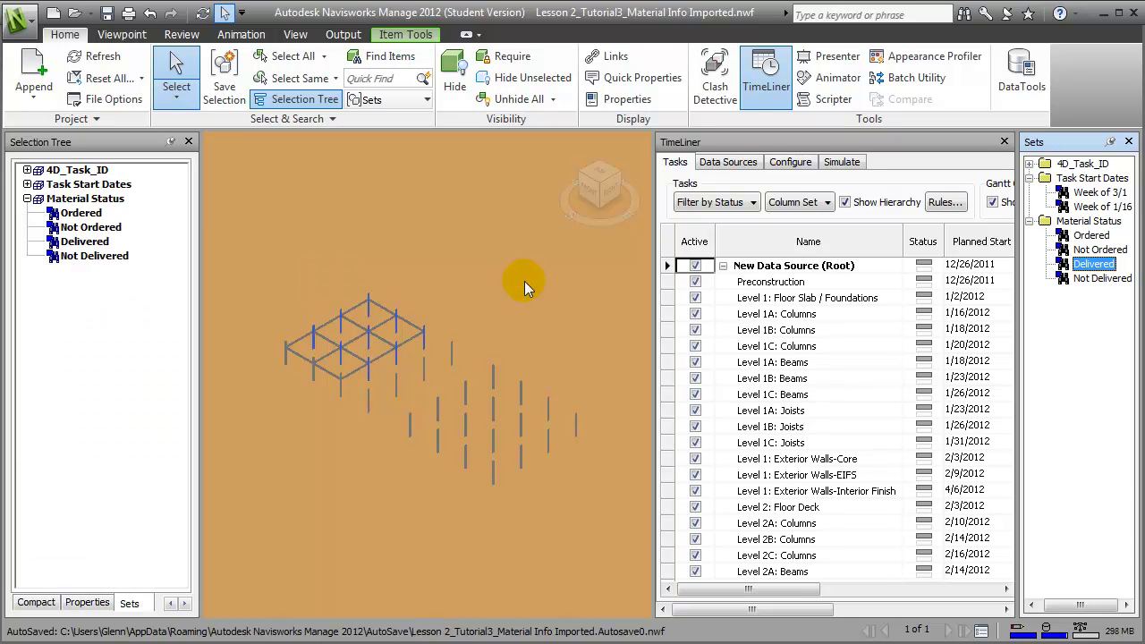
{"action": "right_click", "coordinate": [369, 313]}
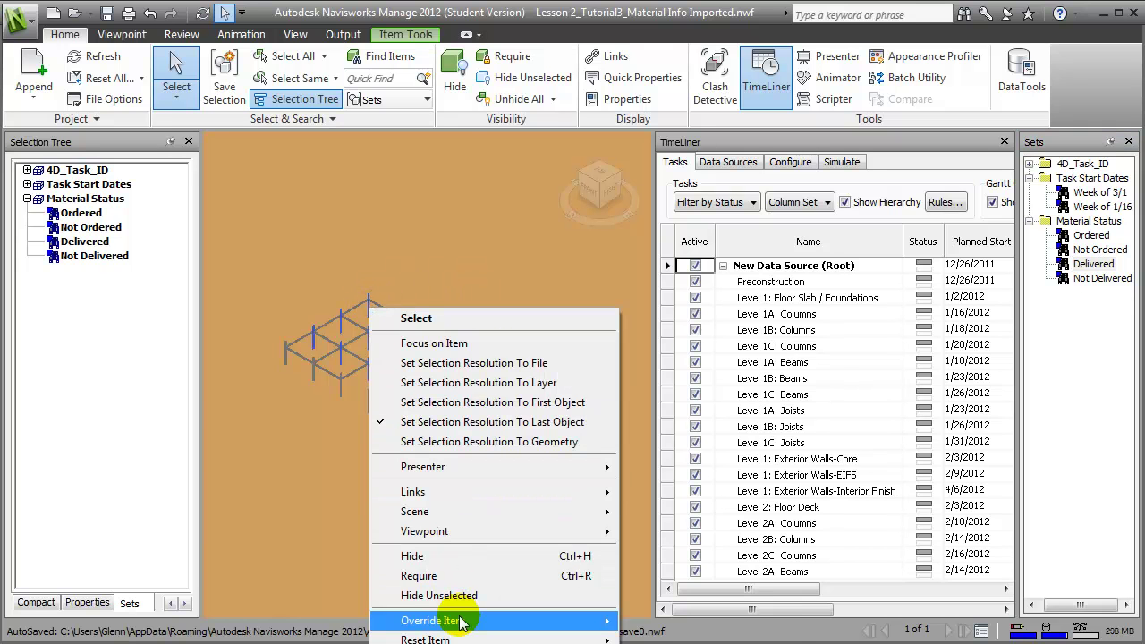
{"action": "mouse_move", "coordinate": [461, 621]}
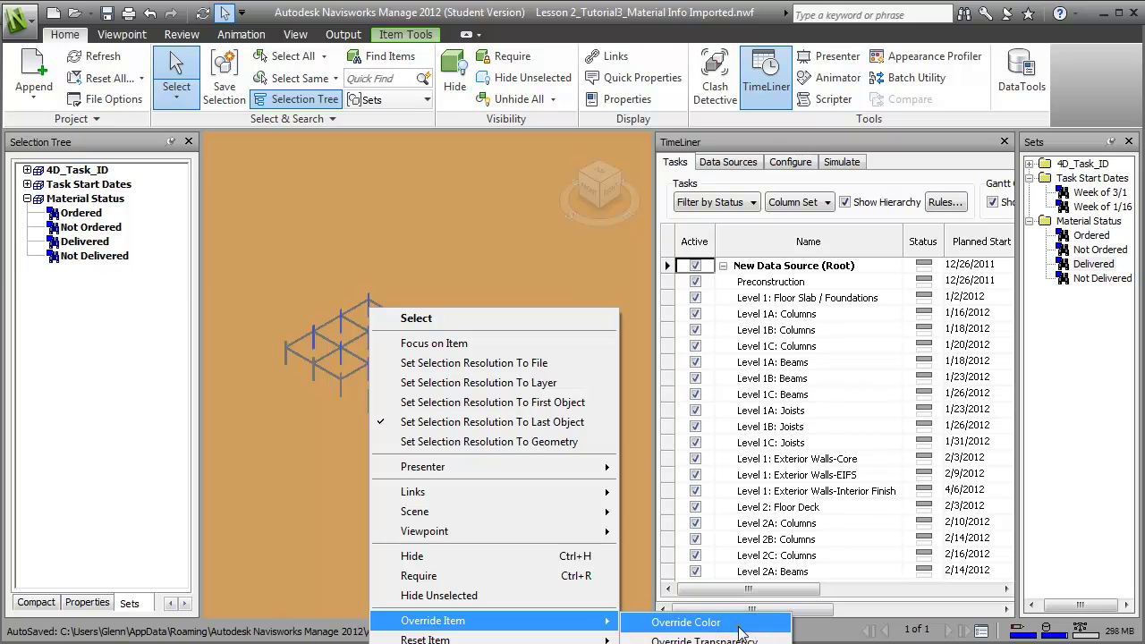
{"action": "left_click", "coordinate": [697, 623]}
{"action": "left_click", "coordinate": [75, 111]}
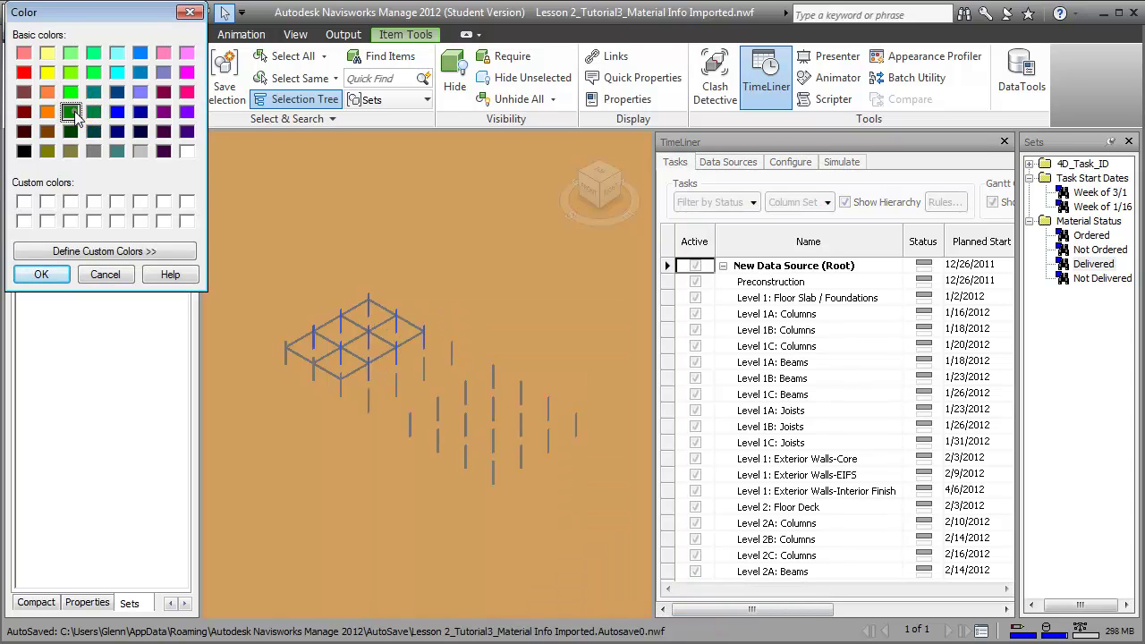
{"action": "left_click", "coordinate": [42, 275]}
{"action": "left_click", "coordinate": [491, 306]}
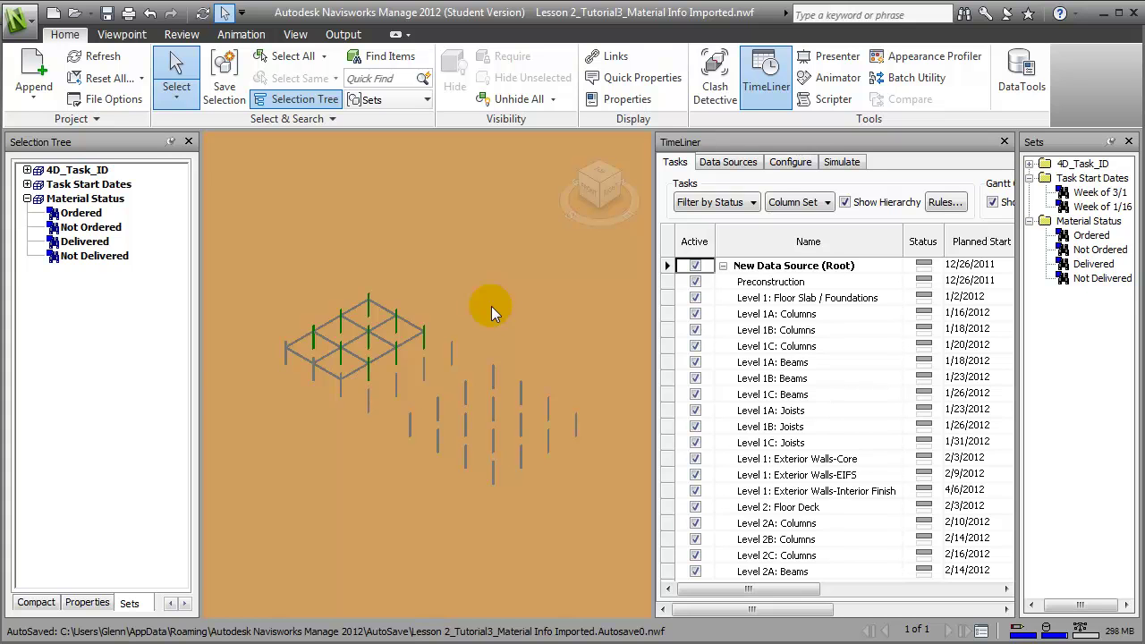
Override the color of the items in the Not Delivered set with red and clear the selection.
{"action": "left_click", "coordinate": [1080, 279]}
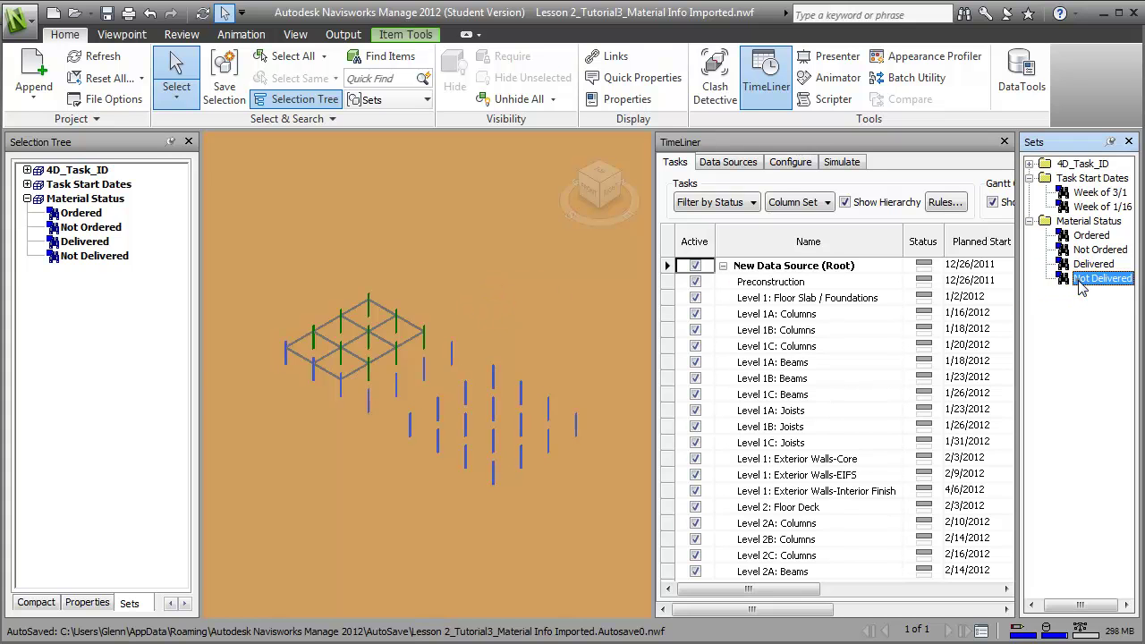
{"action": "left_click", "coordinate": [1066, 301]}
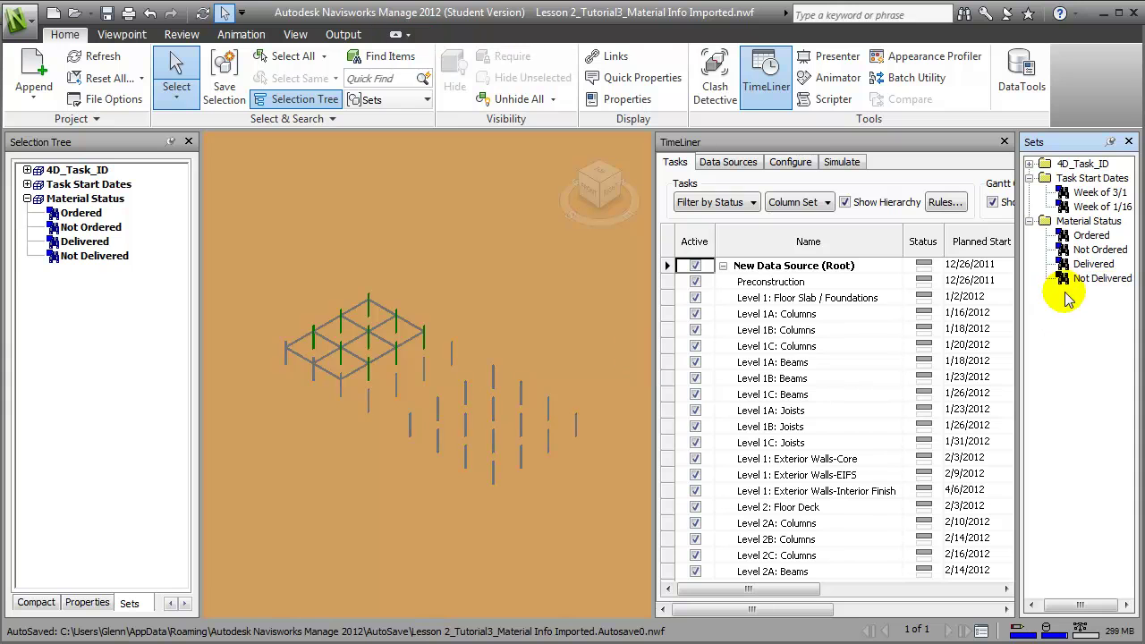
{"action": "left_click", "coordinate": [1066, 279]}
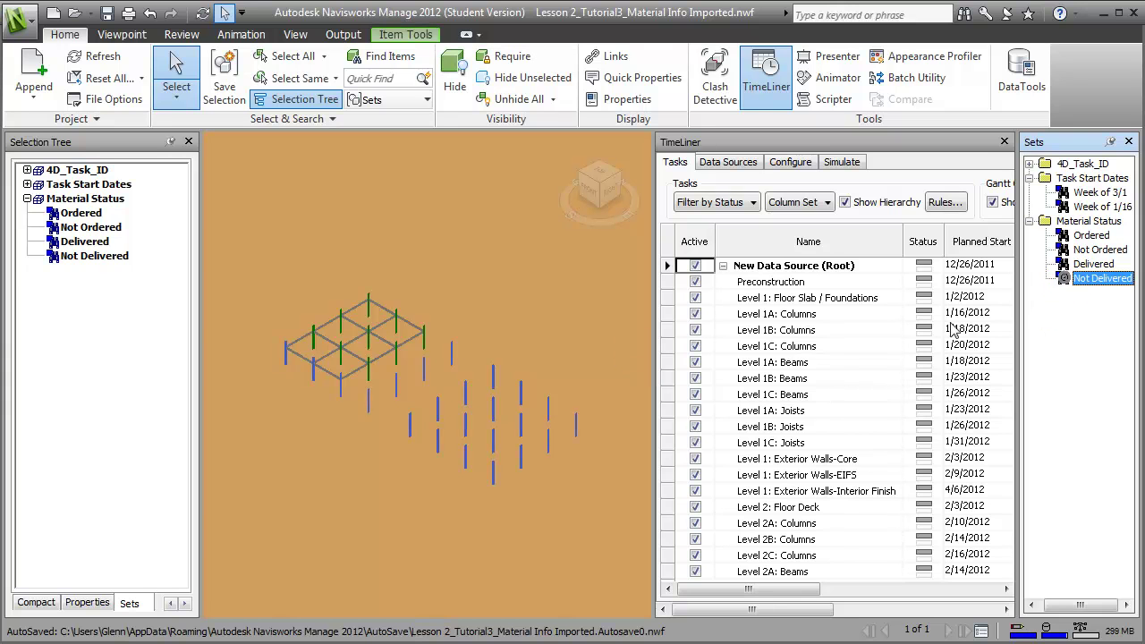
{"action": "right_click", "coordinate": [518, 386]}
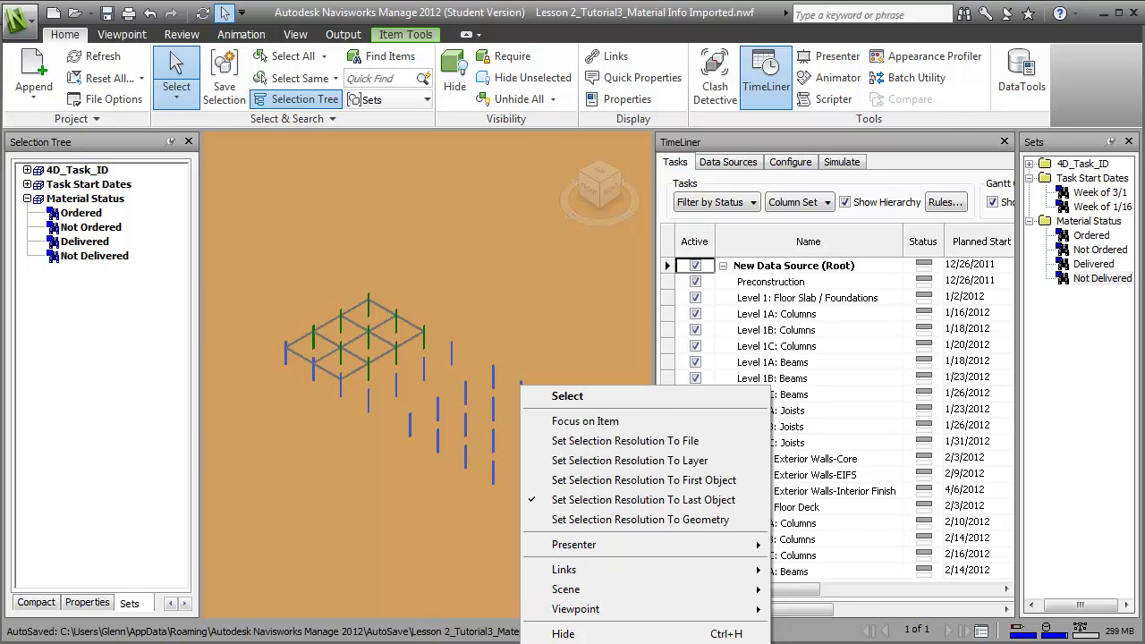
{"action": "left_click", "coordinate": [572, 643]}
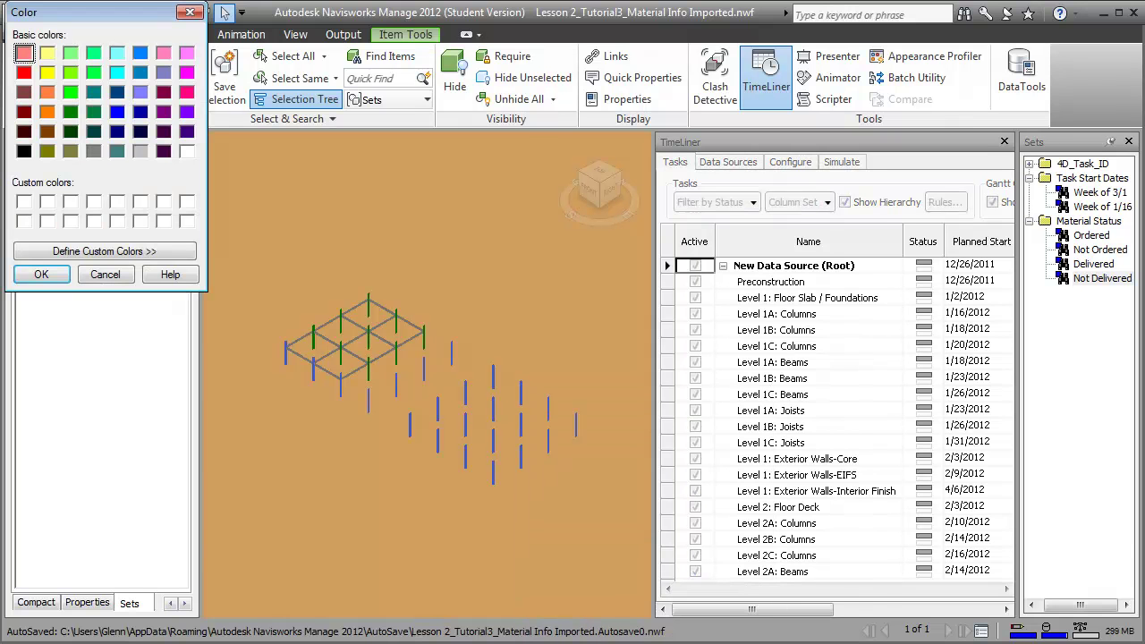
{"action": "left_click", "coordinate": [24, 72]}
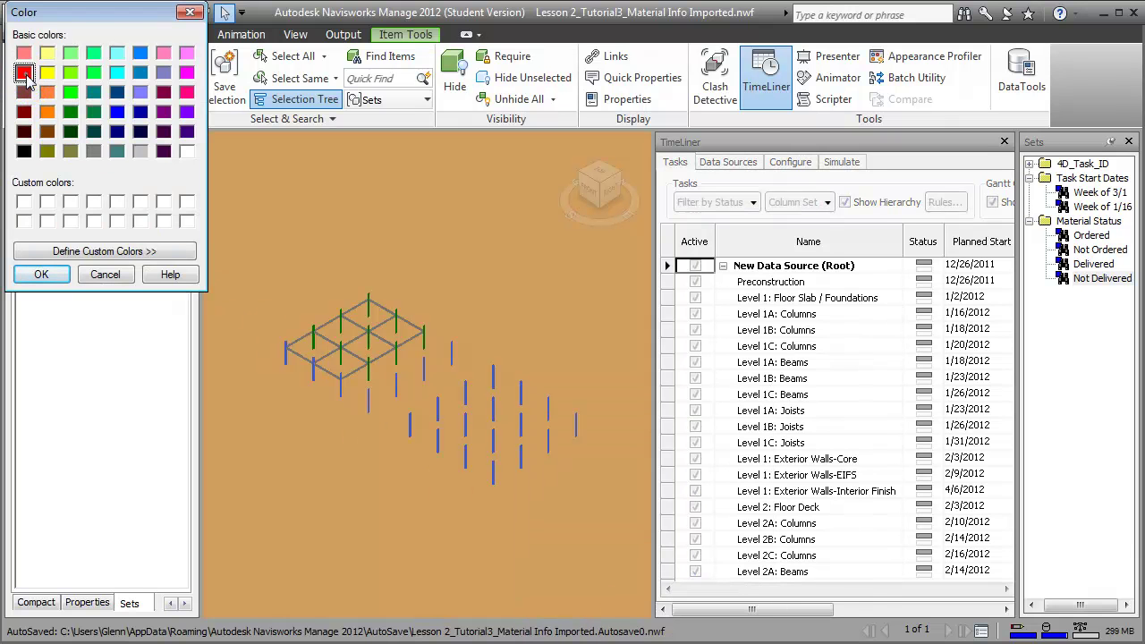
{"action": "left_click", "coordinate": [42, 275]}
{"action": "left_click", "coordinate": [331, 524]}
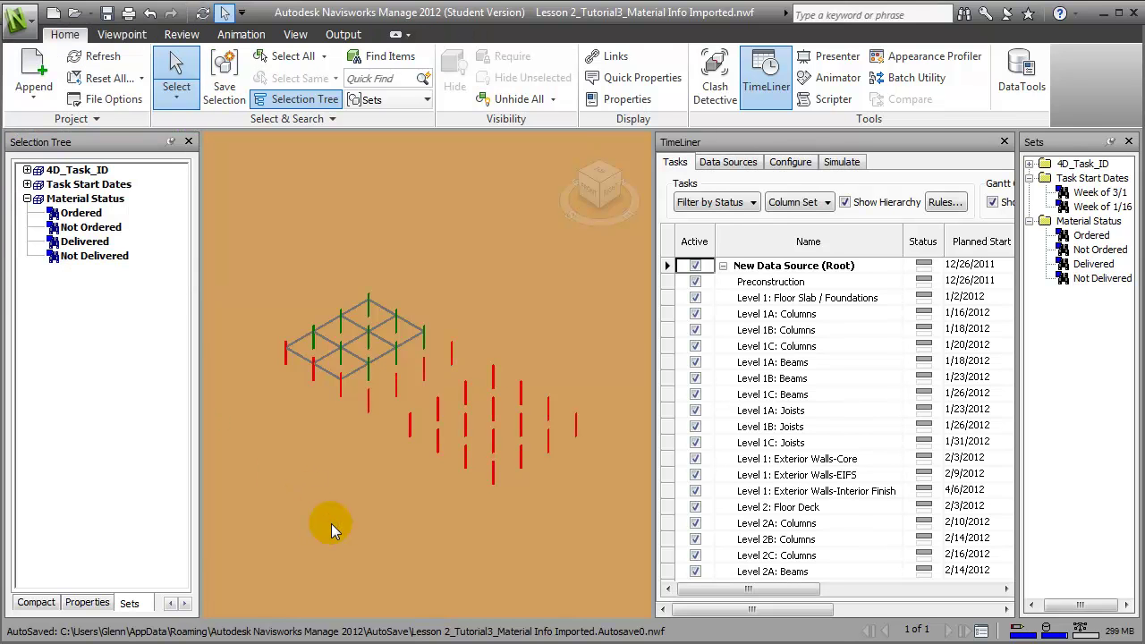